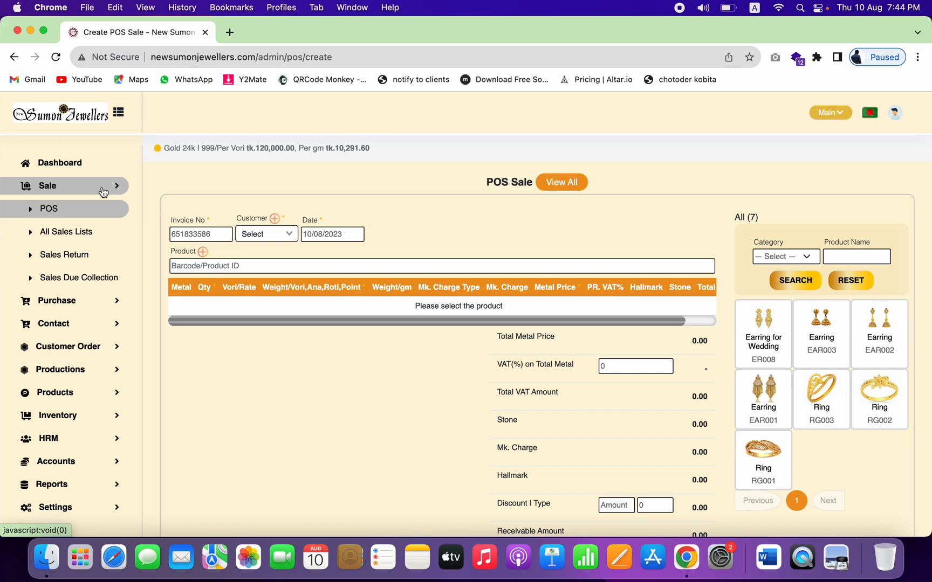
# Step: Reload the POS Sale form to get a new invoice dated 10/08/2023
pyautogui.click(65, 215)
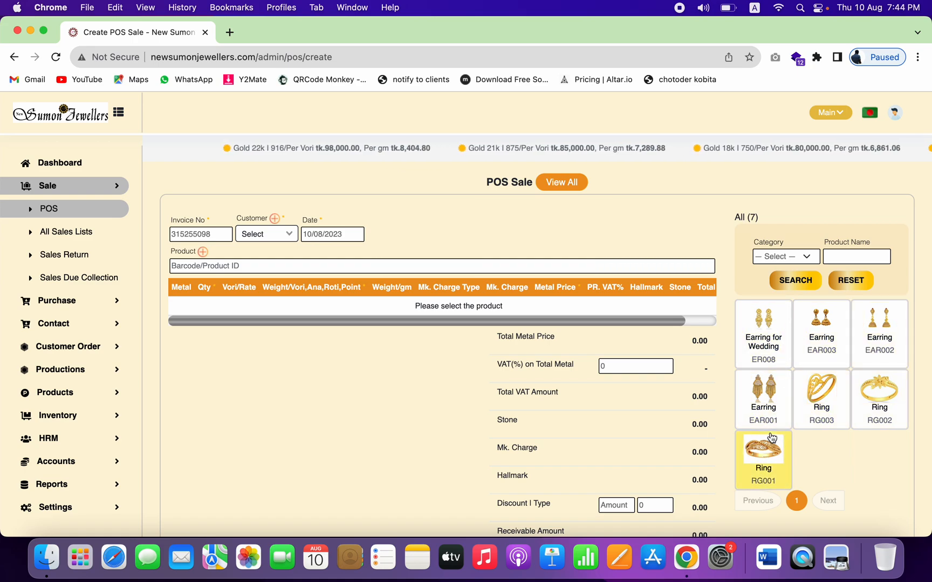
pyautogui.click(804, 259)
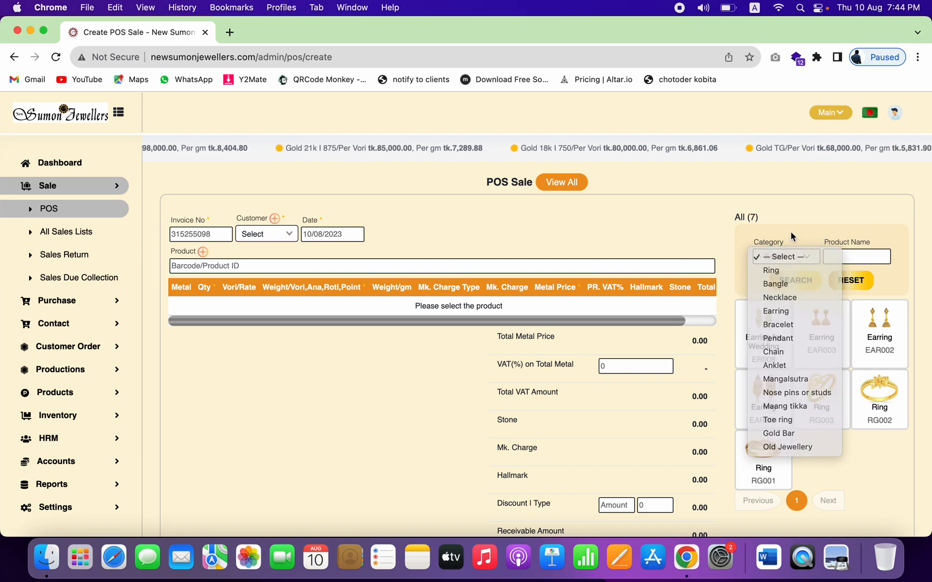
pyautogui.click(791, 233)
pyautogui.click(791, 257)
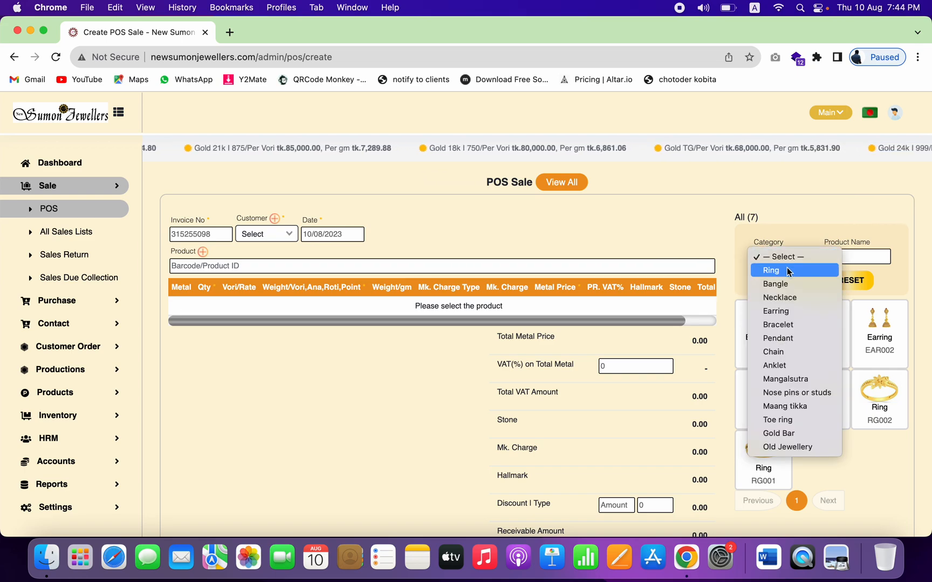
pyautogui.click(791, 268)
pyautogui.click(794, 291)
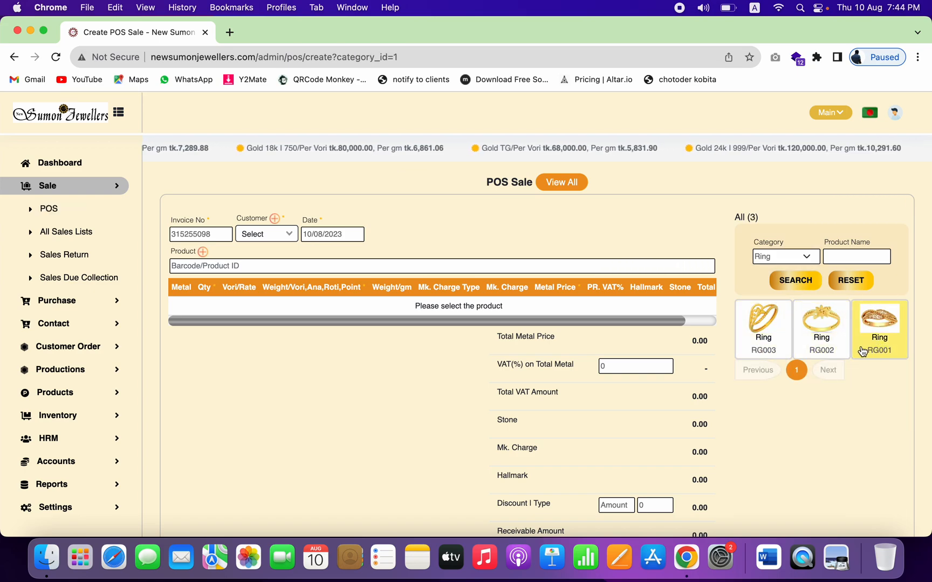
pyautogui.click(850, 279)
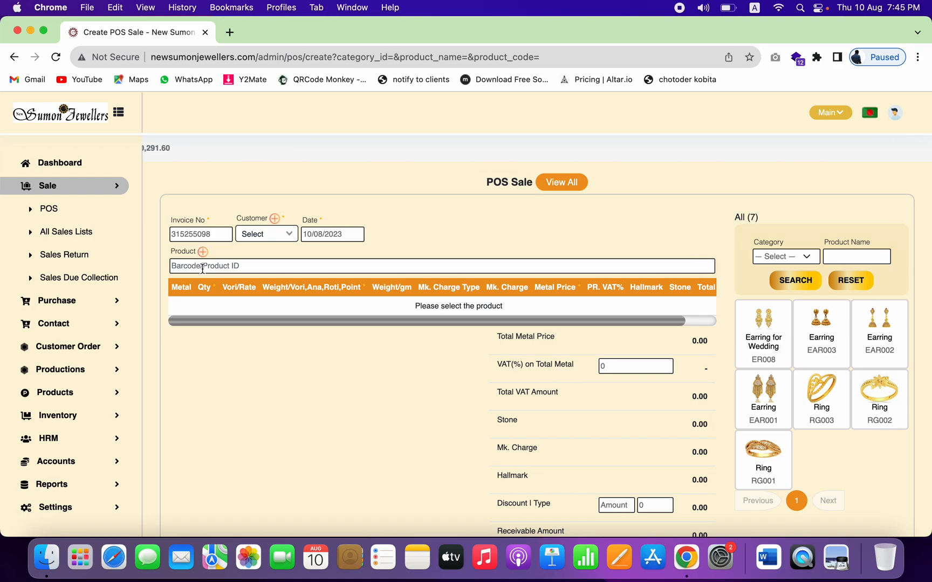
pyautogui.write('ear')
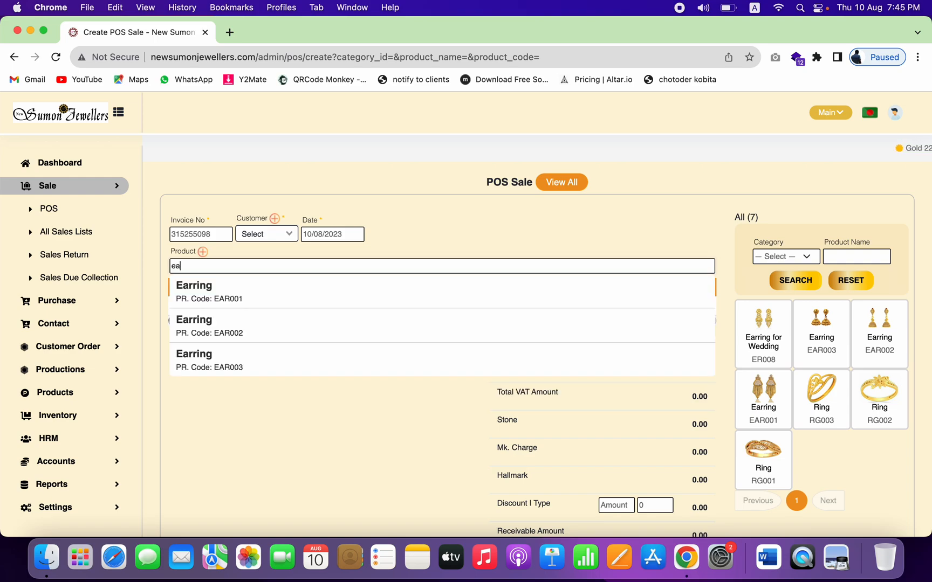
pyautogui.click(215, 365)
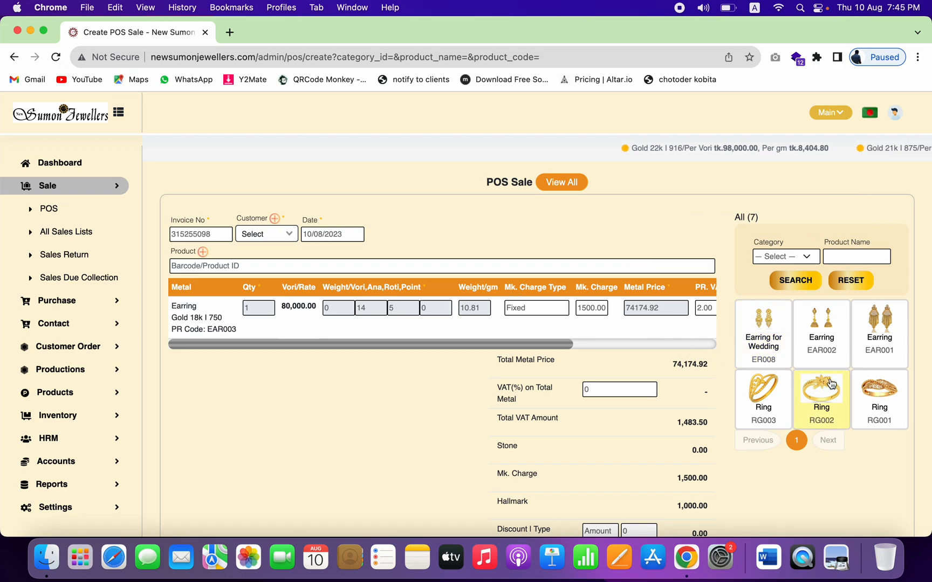
pyautogui.click(702, 344)
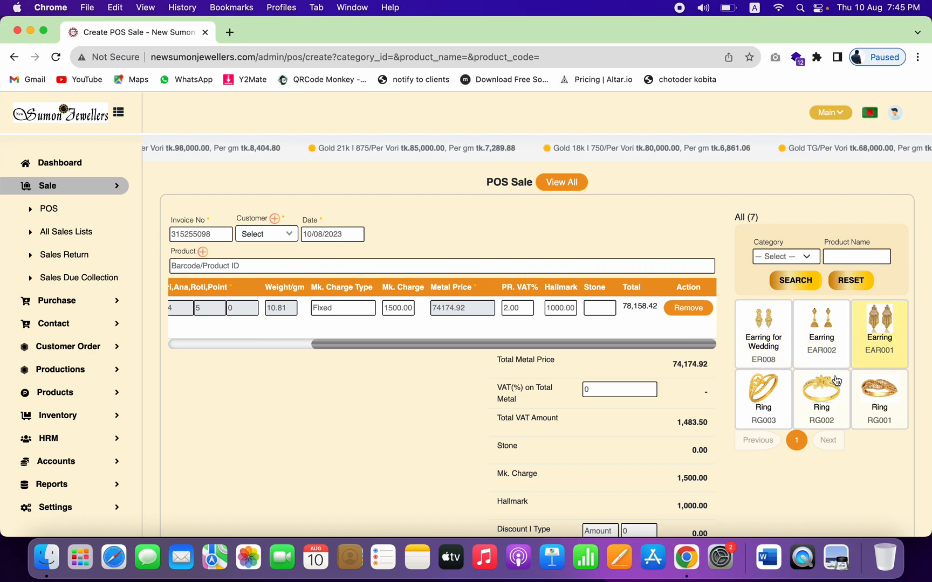
pyautogui.click(690, 311)
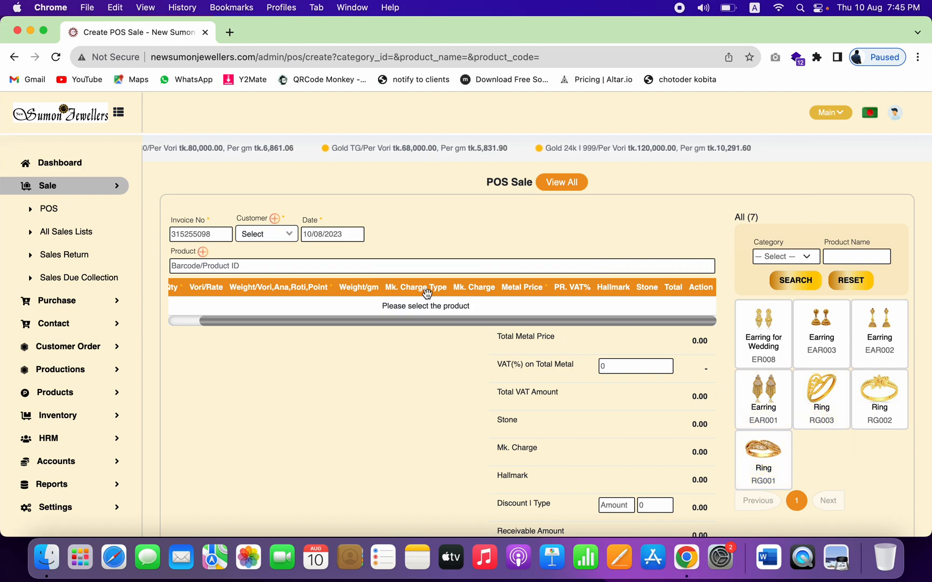
pyautogui.click(412, 267)
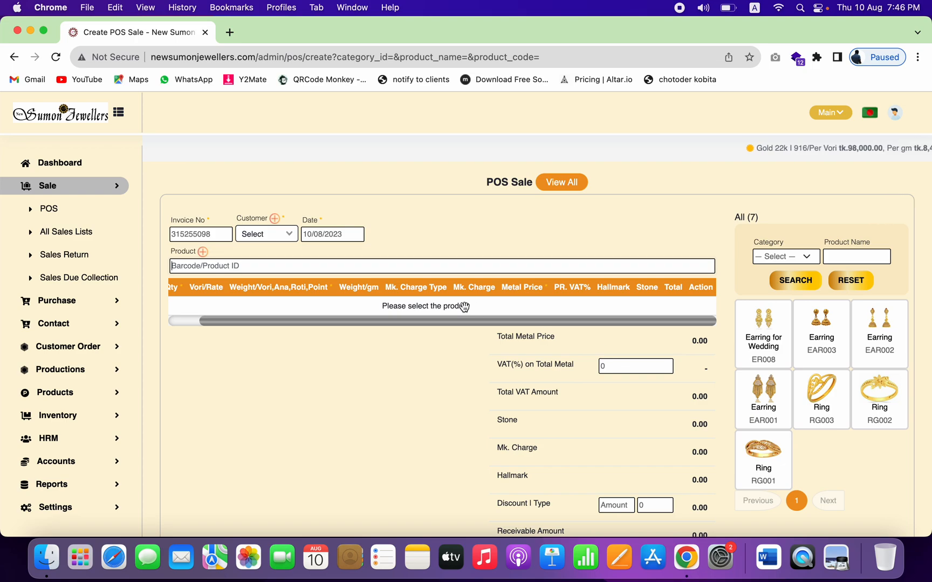
# Step: Add the 22k Earring for Wedding ER008 to the sale table
pyautogui.click(772, 345)
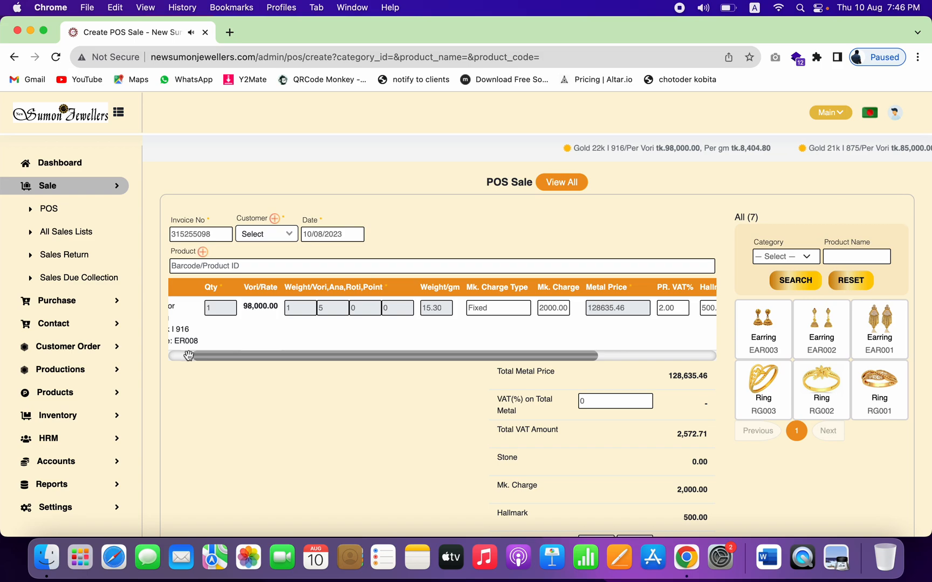
pyautogui.moveTo(189, 355); pyautogui.dragTo(175, 355)
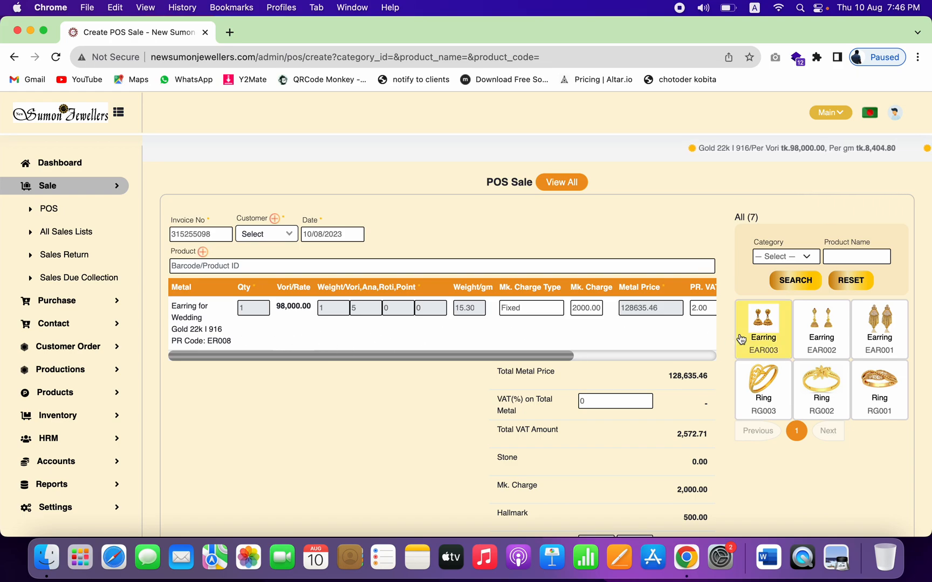
# Step: Add Ring RG003 as the second item and review the earring's VAT% and Hallmark charge
pyautogui.click(770, 381)
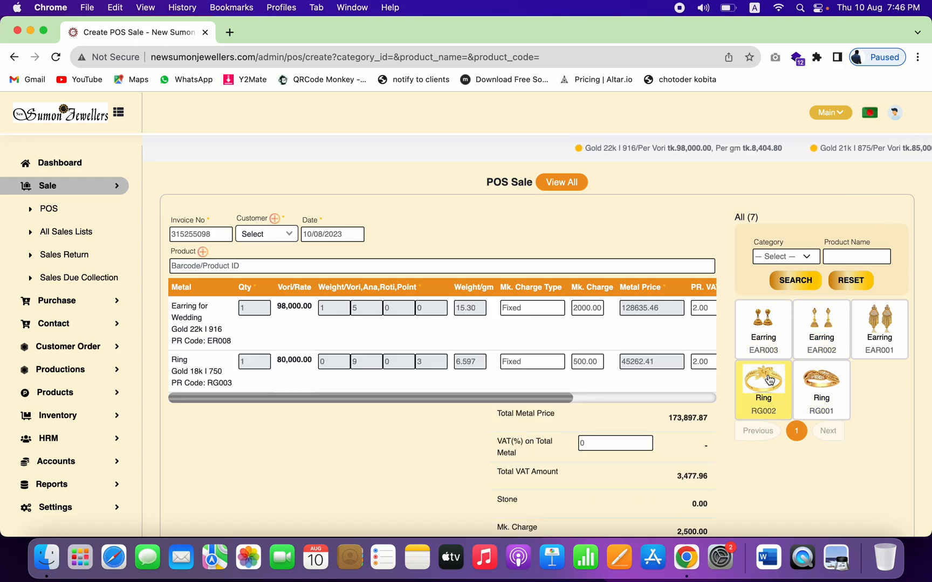
pyautogui.click(680, 397)
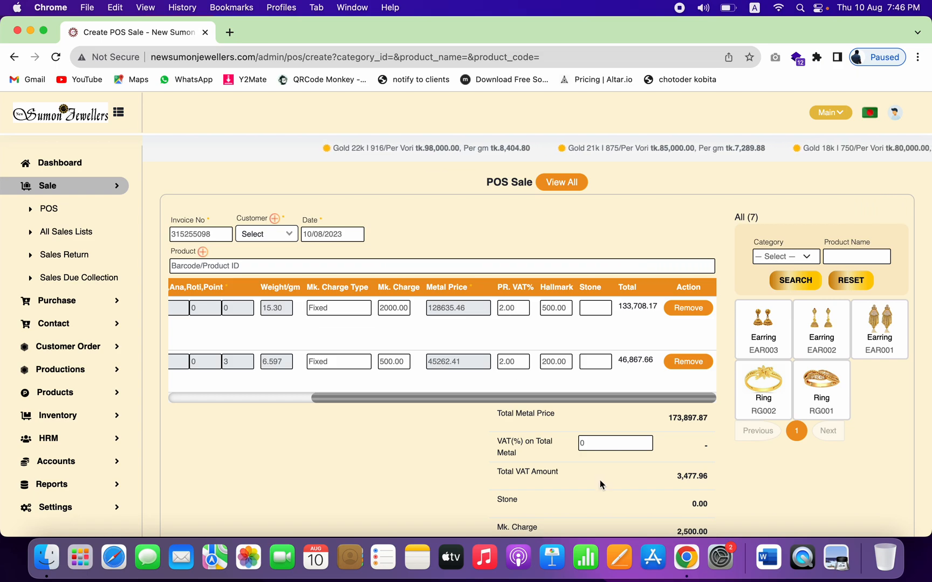
pyautogui.doubleClick(502, 308)
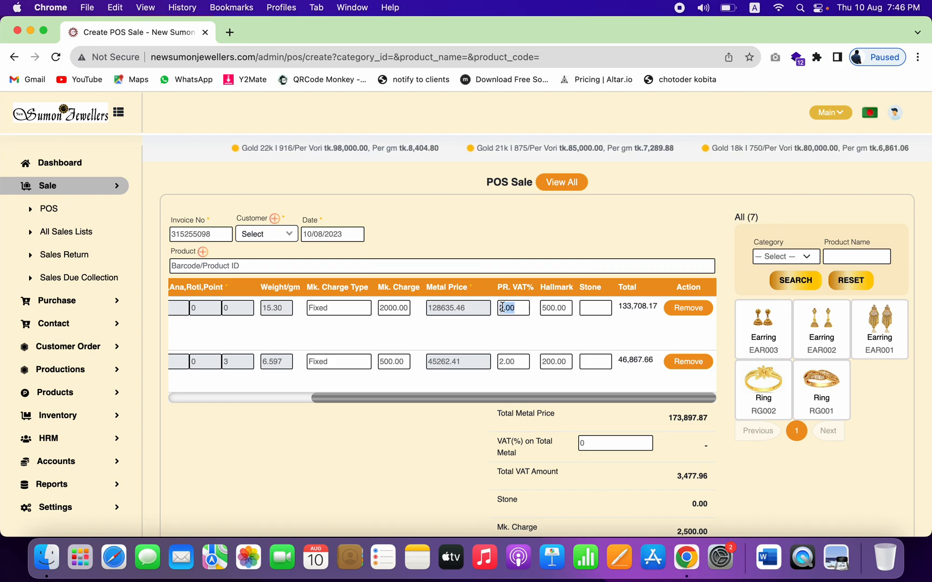
pyautogui.doubleClick(553, 308)
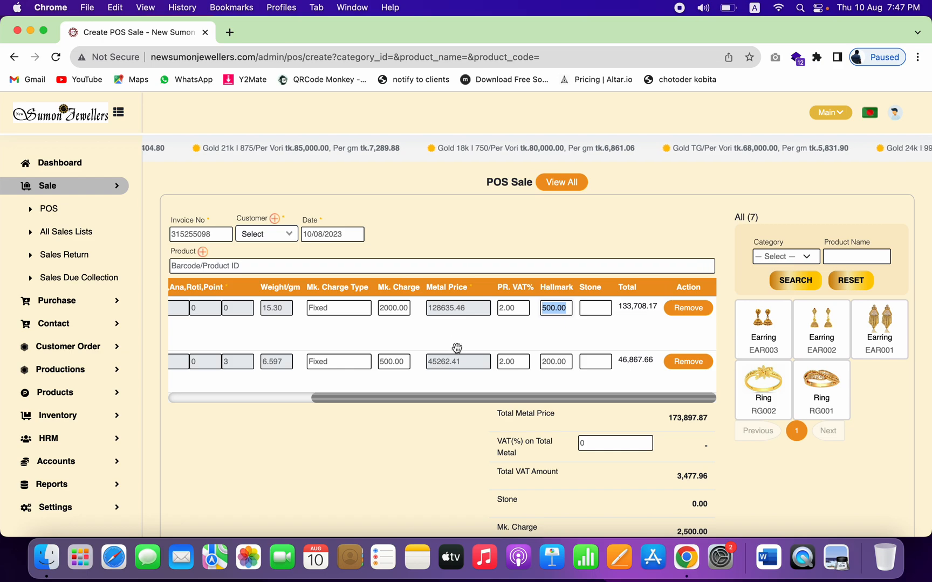
pyautogui.click(206, 396)
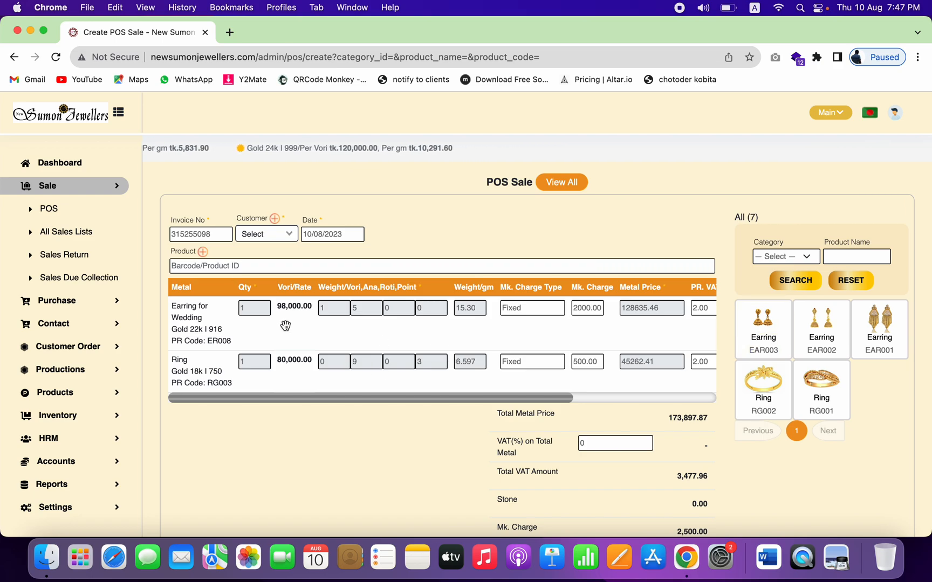
# Step: Create a customer with name, contact number, photo 44.png and 50000 opening balance
pyautogui.click(275, 220)
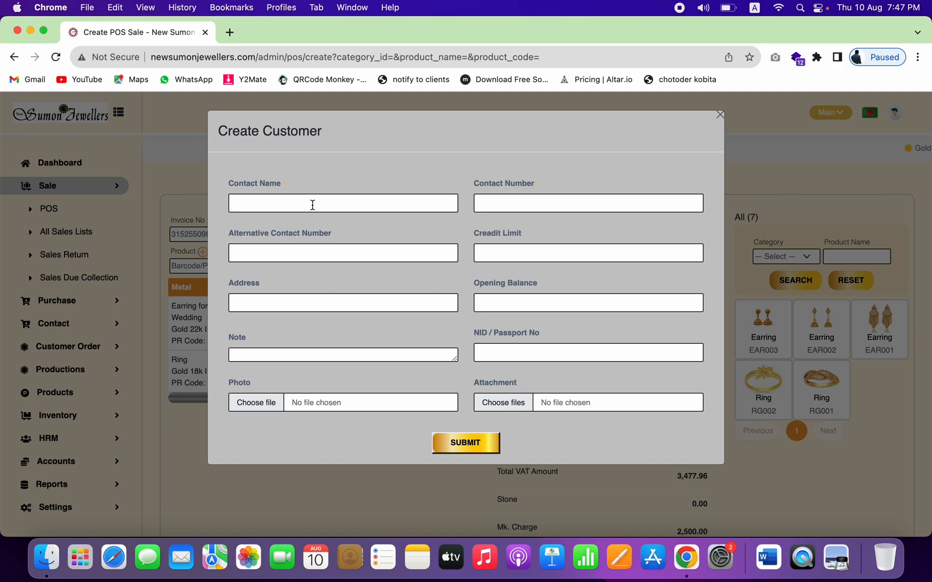
pyautogui.write('Alauddin')
pyautogui.click(504, 208)
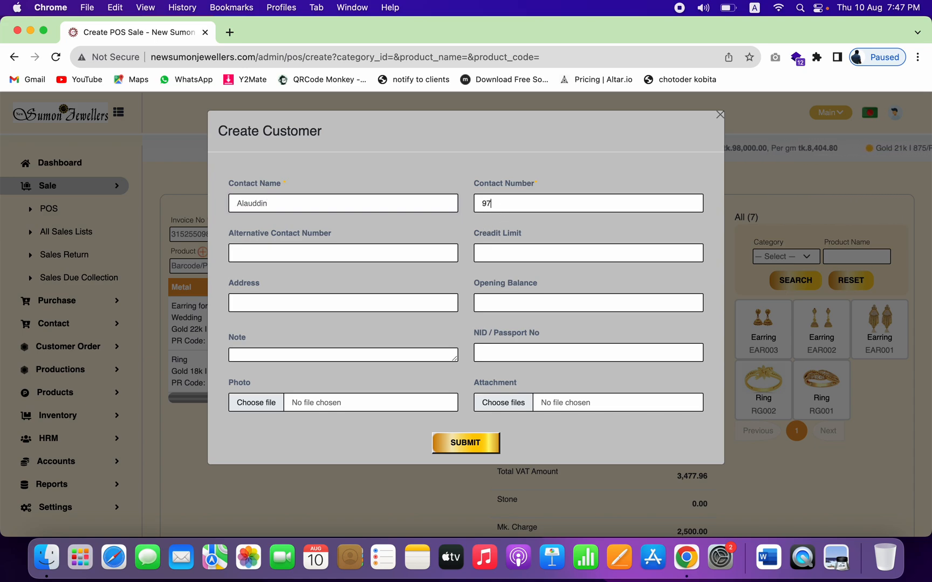
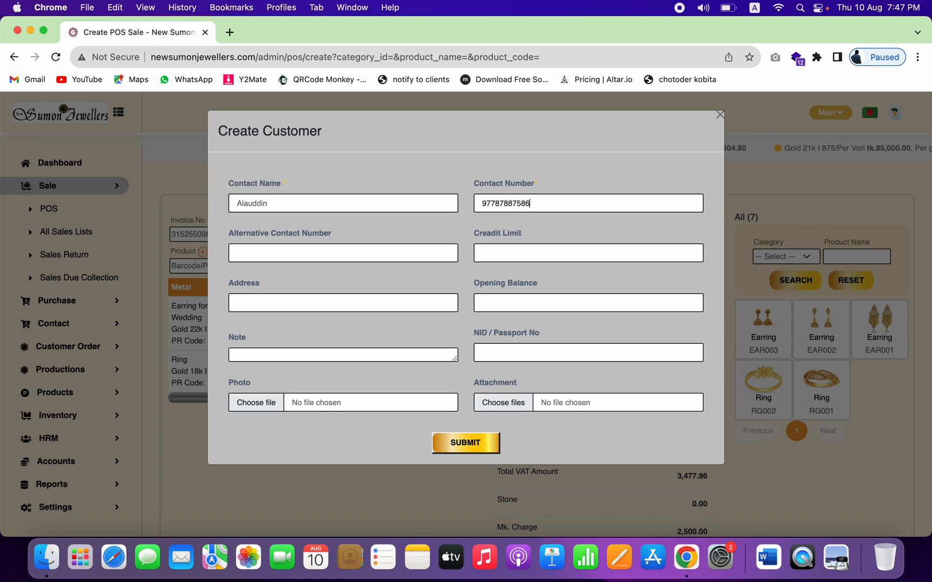
pyautogui.click(256, 402)
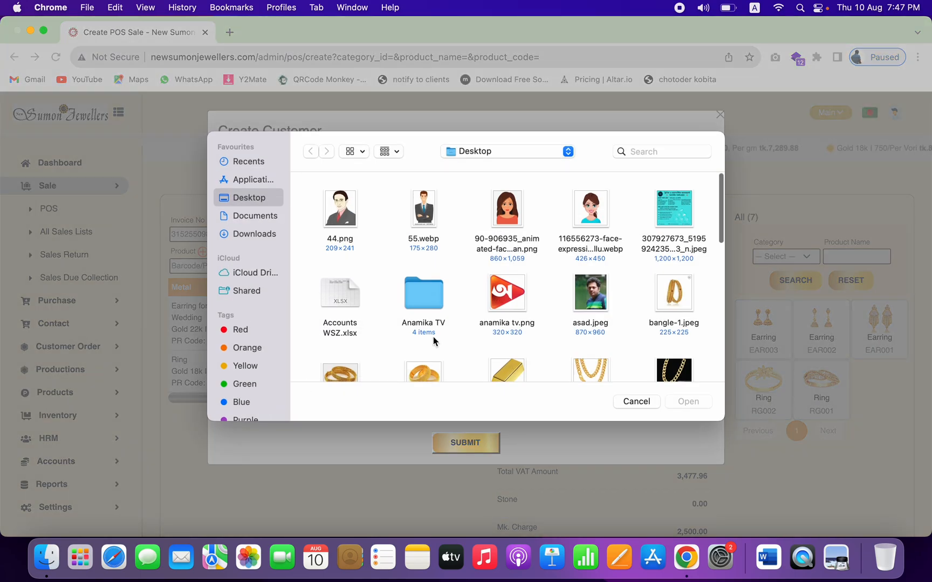
pyautogui.click(338, 212)
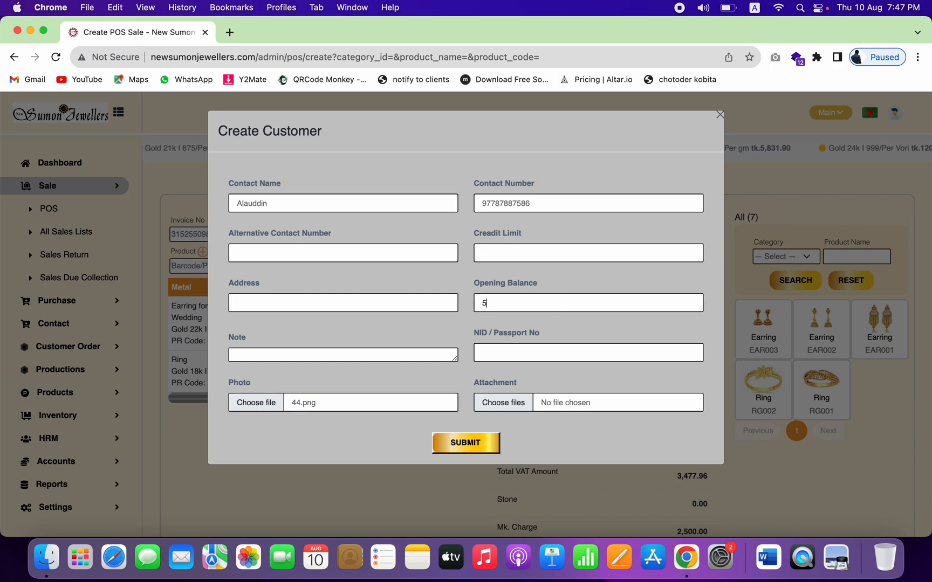
pyautogui.write('0000')
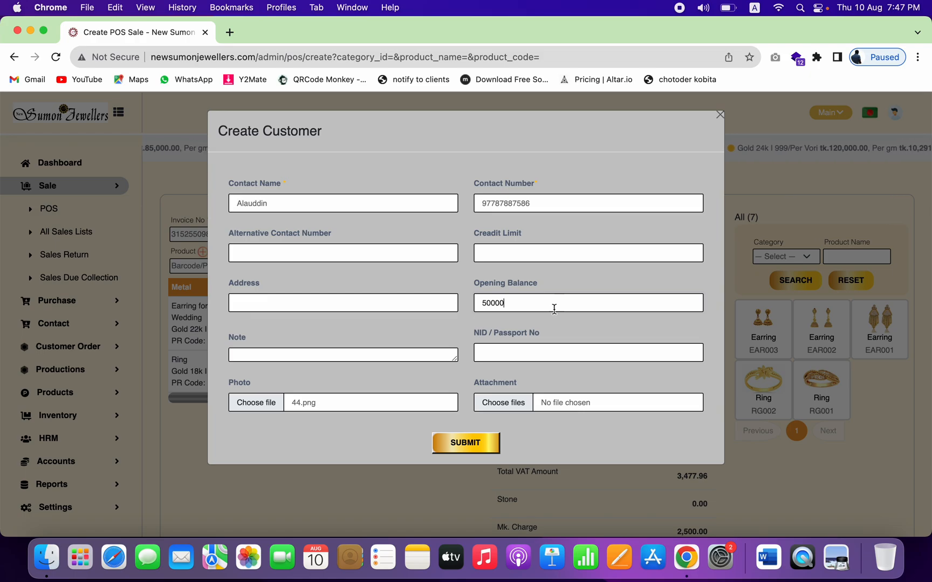
pyautogui.click(460, 442)
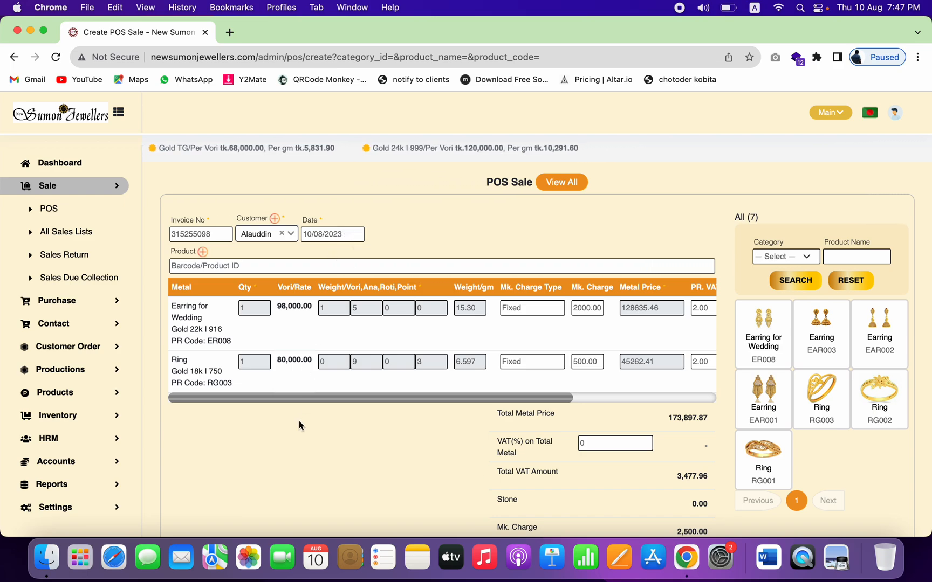
# Step: Review the item metal prices 128,635.46 and 45,262.41, the 173,897.87 total and total VAT
pyautogui.hscroll(5, 637, 405)
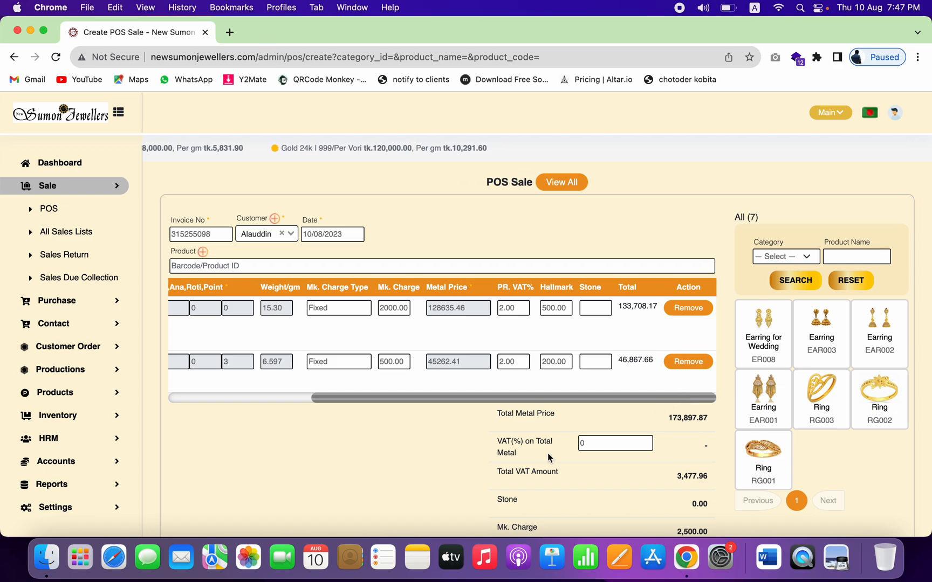
pyautogui.scroll(-3, 547, 453)
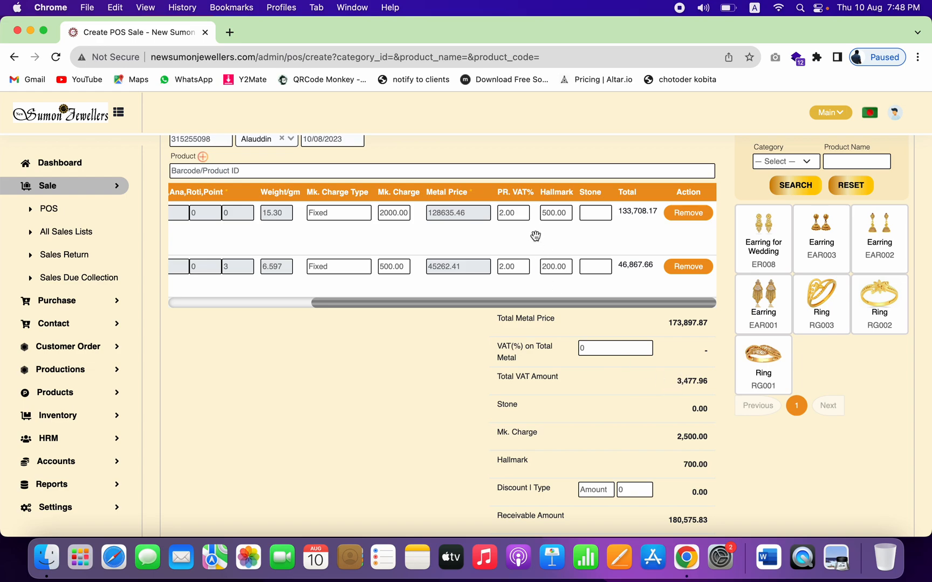
pyautogui.click(442, 210)
pyautogui.doubleClick(442, 210)
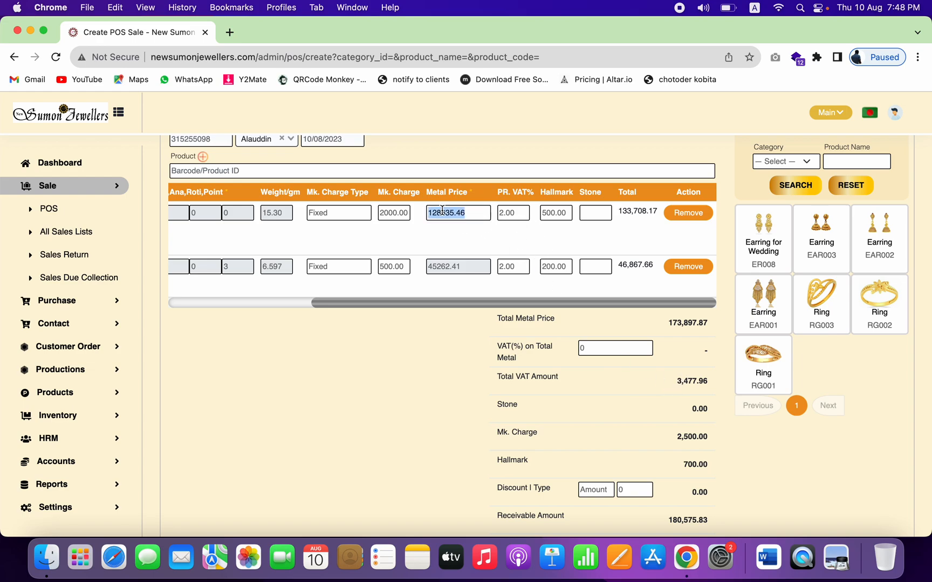
pyautogui.doubleClick(444, 266)
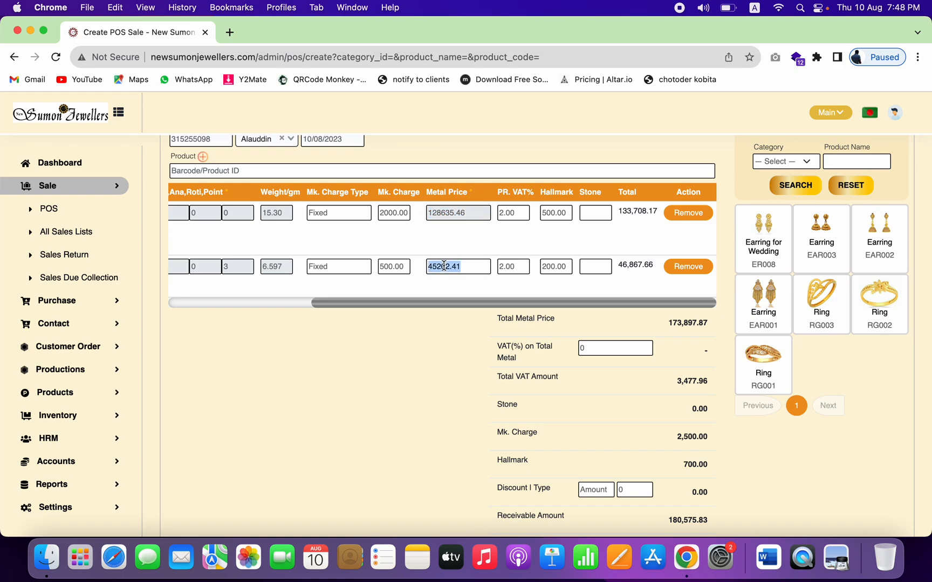
pyautogui.doubleClick(692, 323)
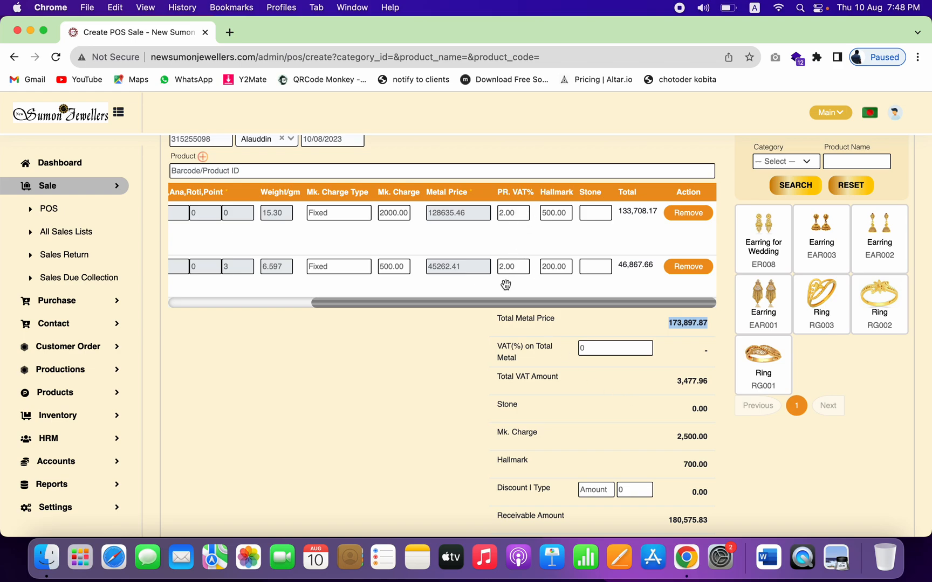
pyautogui.doubleClick(444, 212)
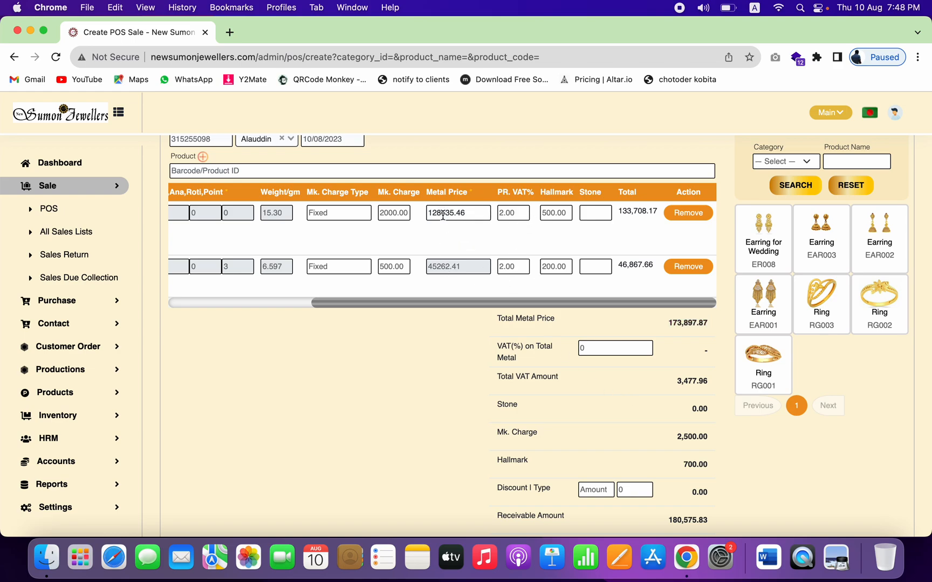
pyautogui.doubleClick(449, 270)
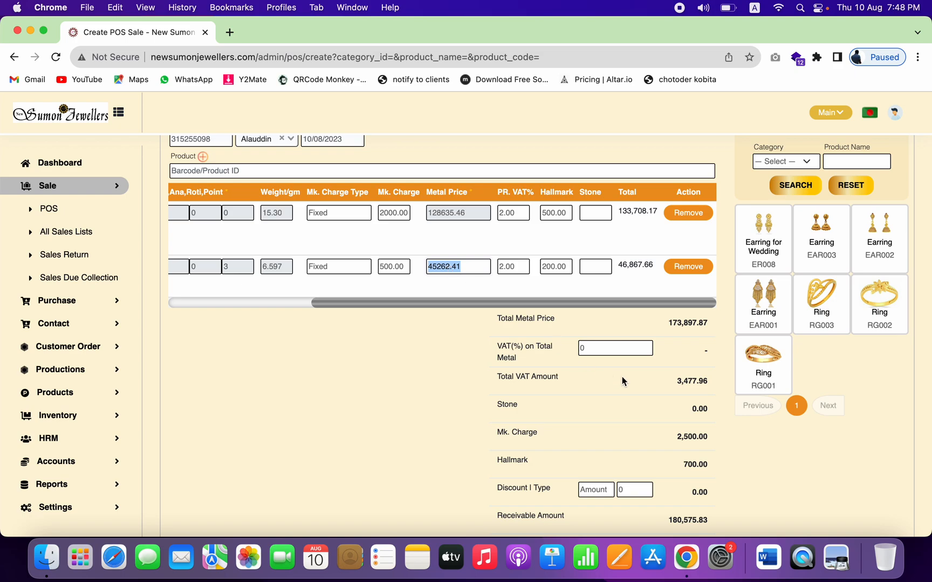
pyautogui.doubleClick(688, 383)
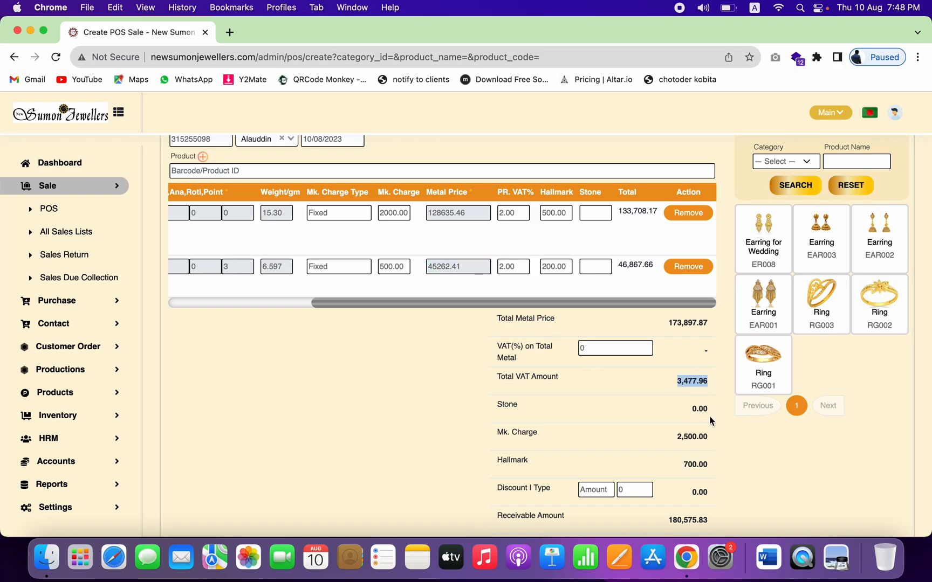
# Step: Set the earring's stone charge to 500 and its making charge to 1000
pyautogui.click(601, 216)
pyautogui.write('500')
pyautogui.doubleClick(691, 410)
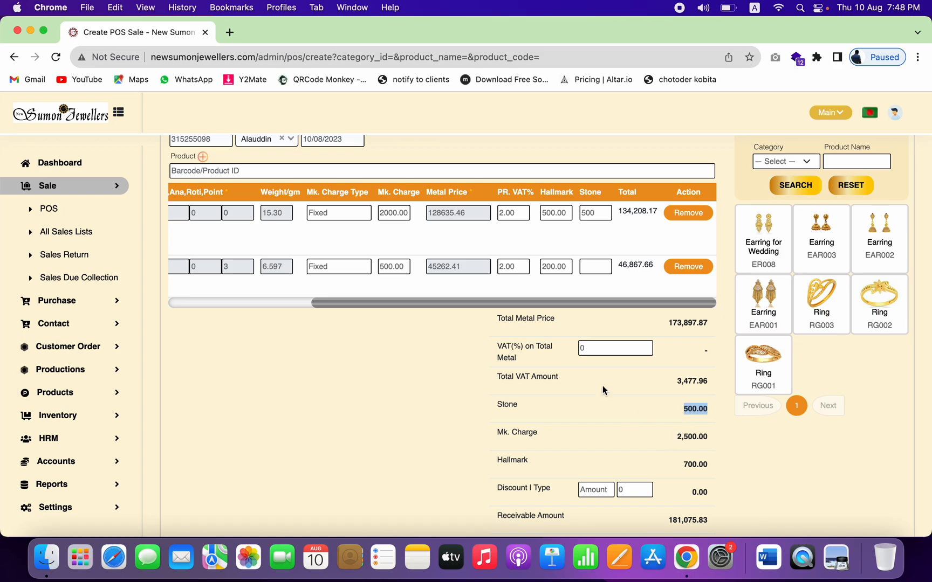
pyautogui.doubleClick(385, 267)
pyautogui.doubleClick(384, 214)
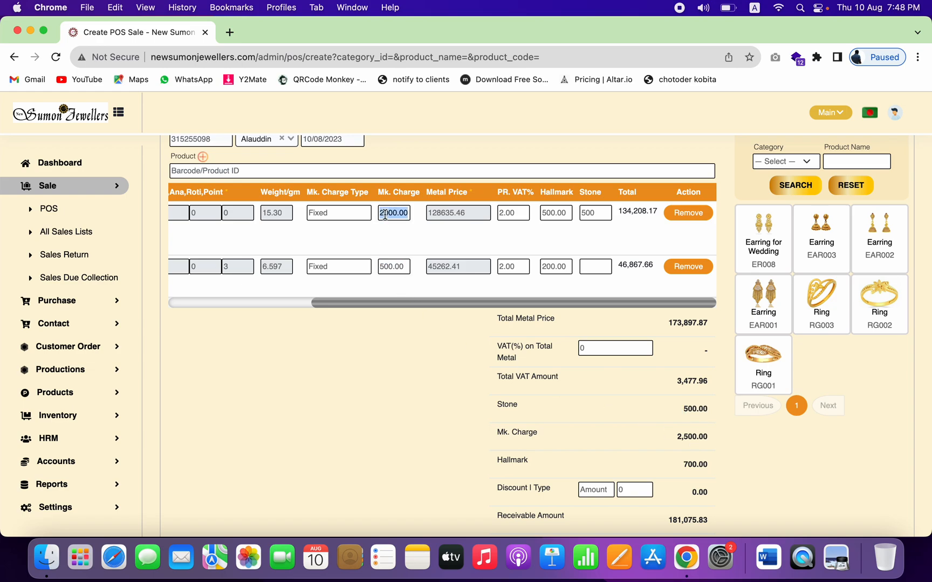
pyautogui.write('1000')
# Step: Keep discount type as Amount and enter a 75.83 discount, making the receivable 180,000.00
pyautogui.scroll(-3, 652, 456)
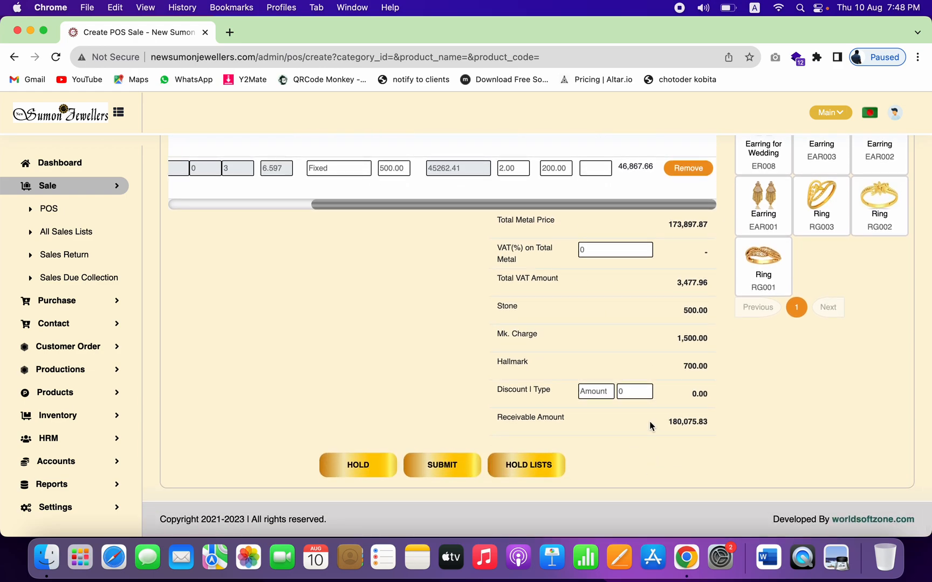
pyautogui.click(606, 396)
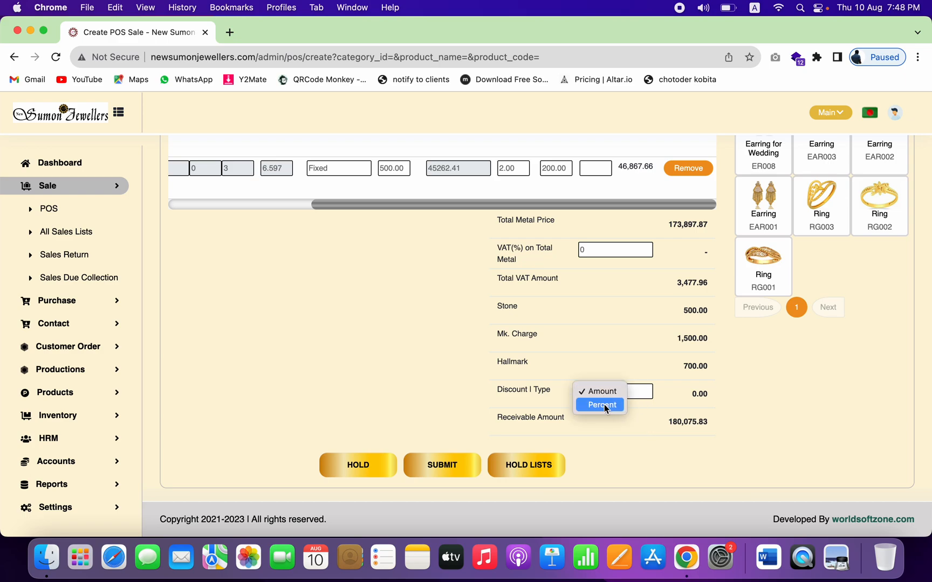
pyautogui.click(639, 399)
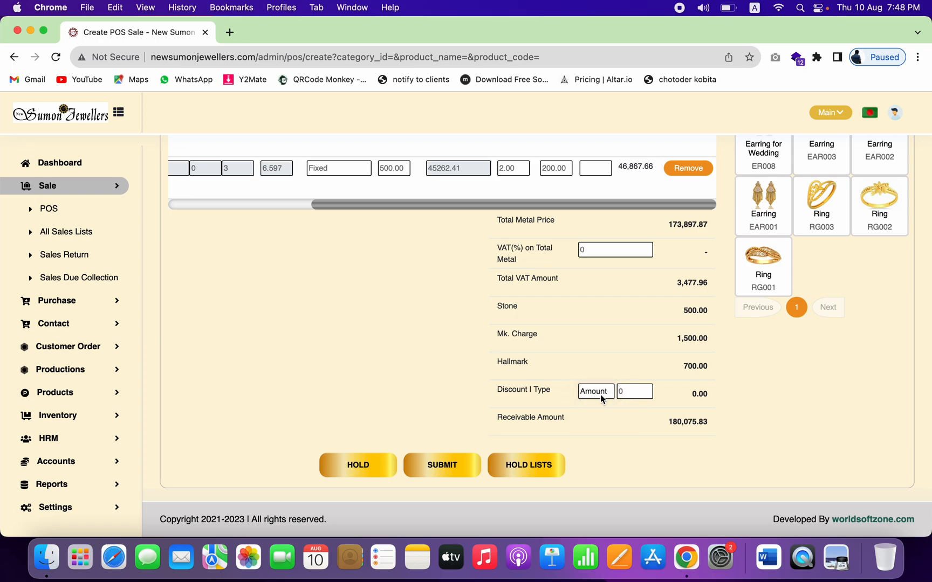
pyautogui.click(632, 393)
pyautogui.write('75.83')
pyautogui.scroll(5, 439, 402)
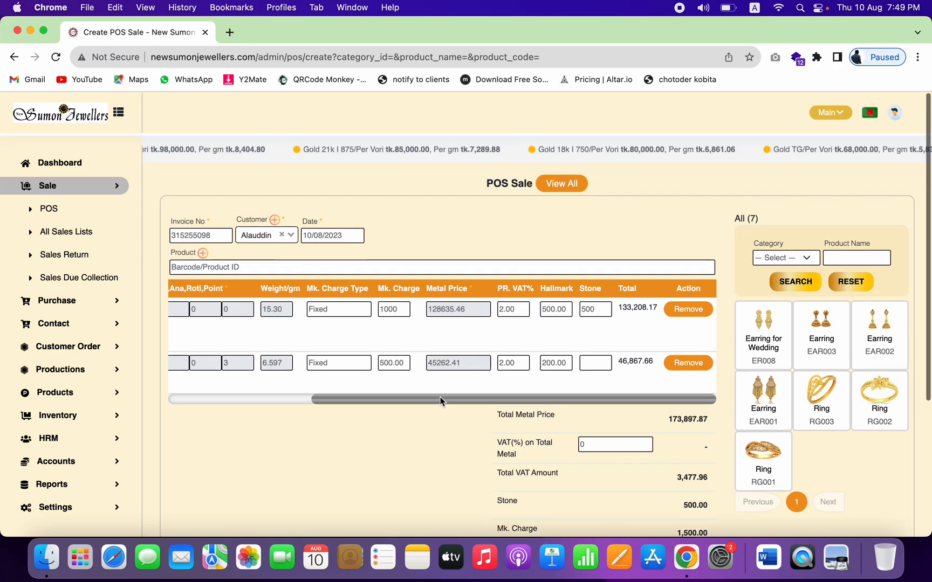
pyautogui.scroll(-5, 479, 450)
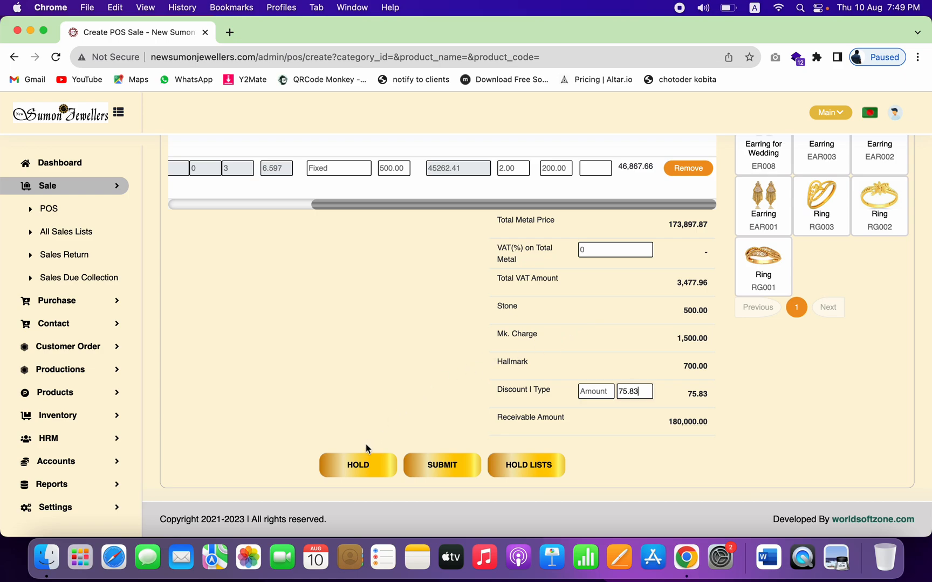
# Step: Hold the 180,000.00 sale, then edit invoice 315255098 from the hold list
pyautogui.click(355, 473)
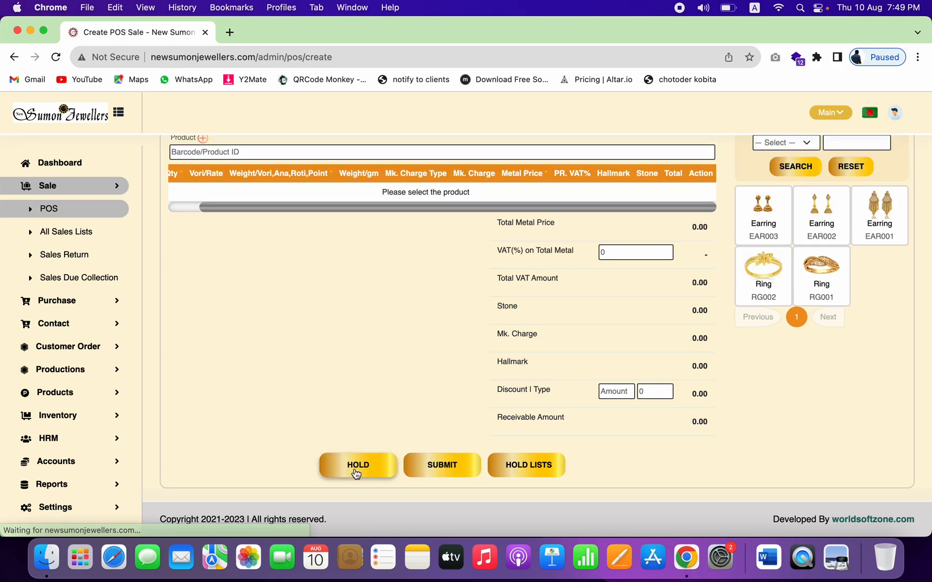
pyautogui.scroll(2, 524, 248)
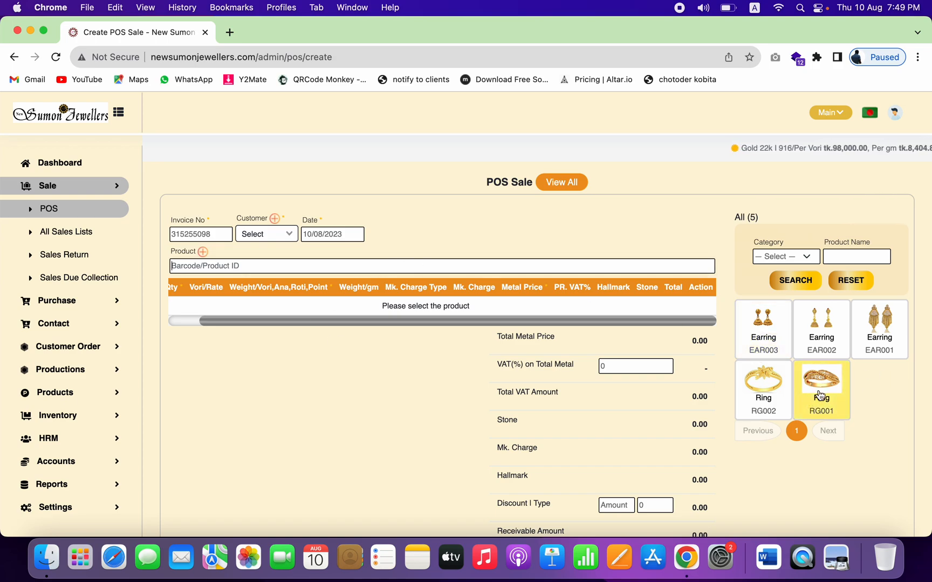
pyautogui.scroll(-2, 604, 431)
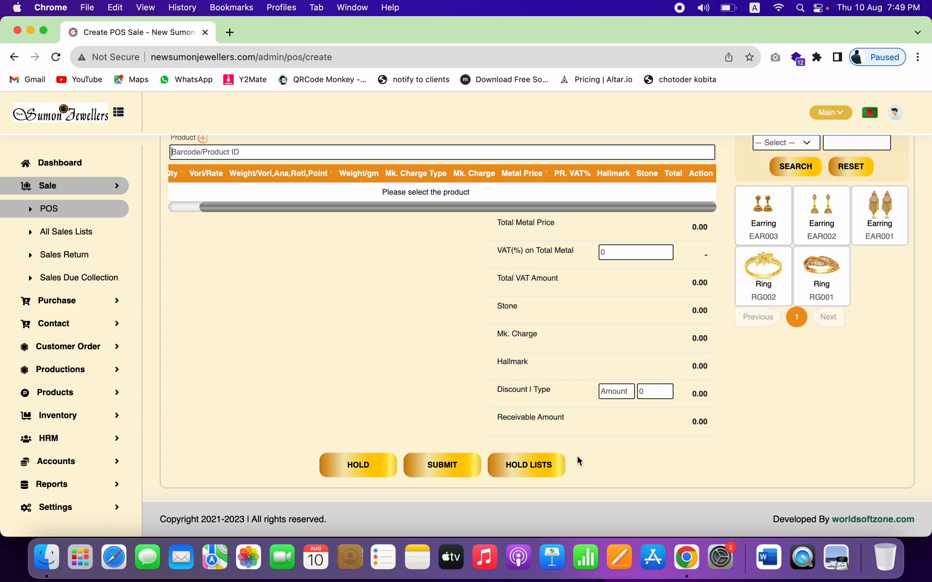
pyautogui.click(519, 471)
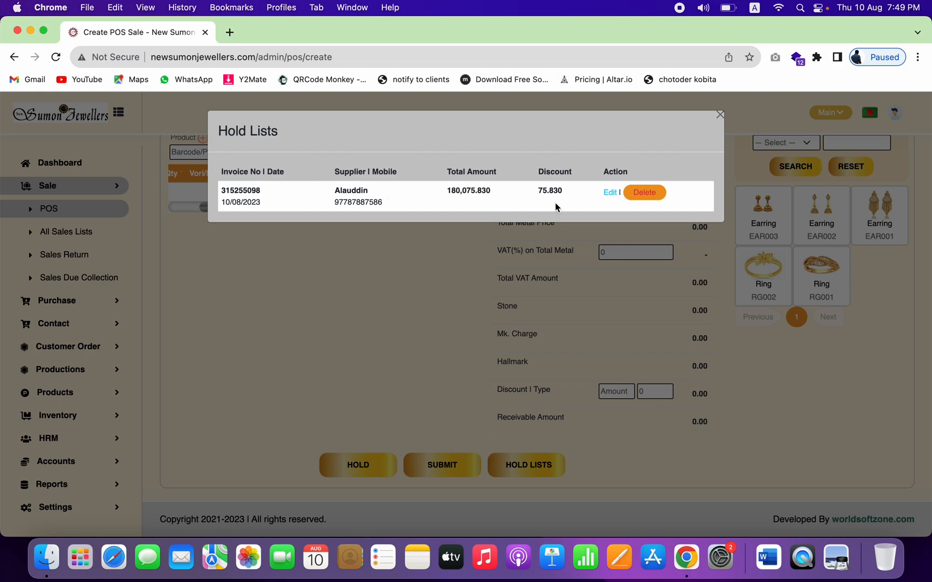
pyautogui.click(610, 193)
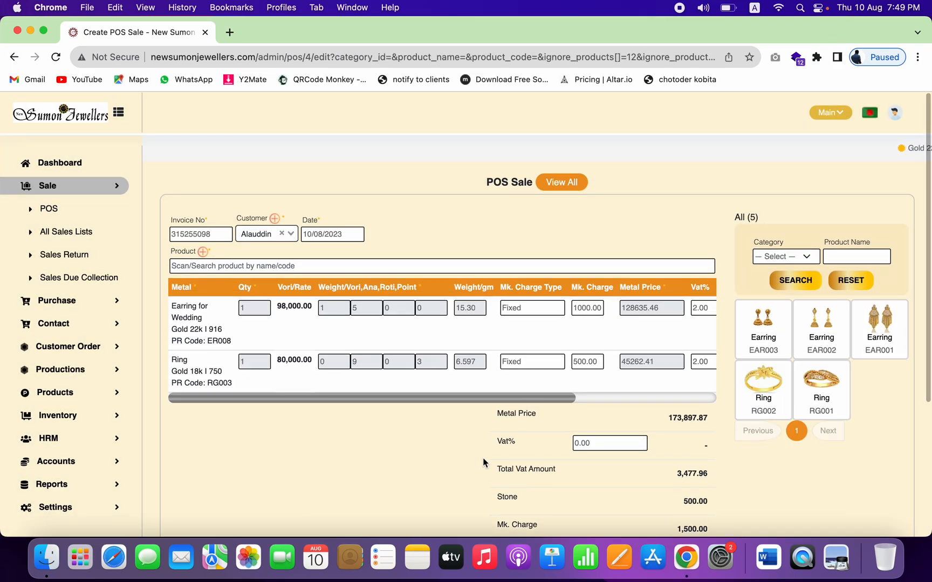
# Step: Submit reopened invoice 315255098, leaving a blank form numbered 409080326
pyautogui.scroll(-5, 482, 457)
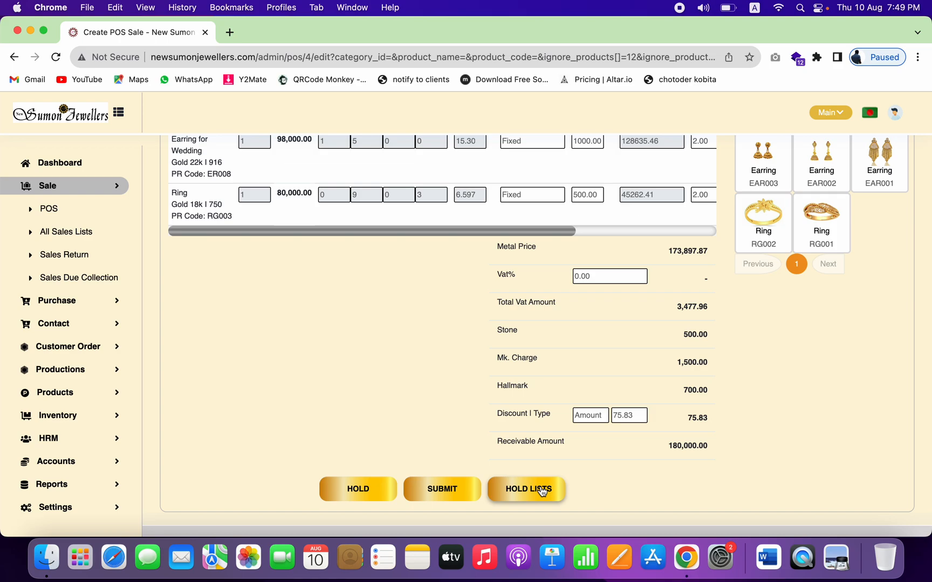
pyautogui.click(445, 495)
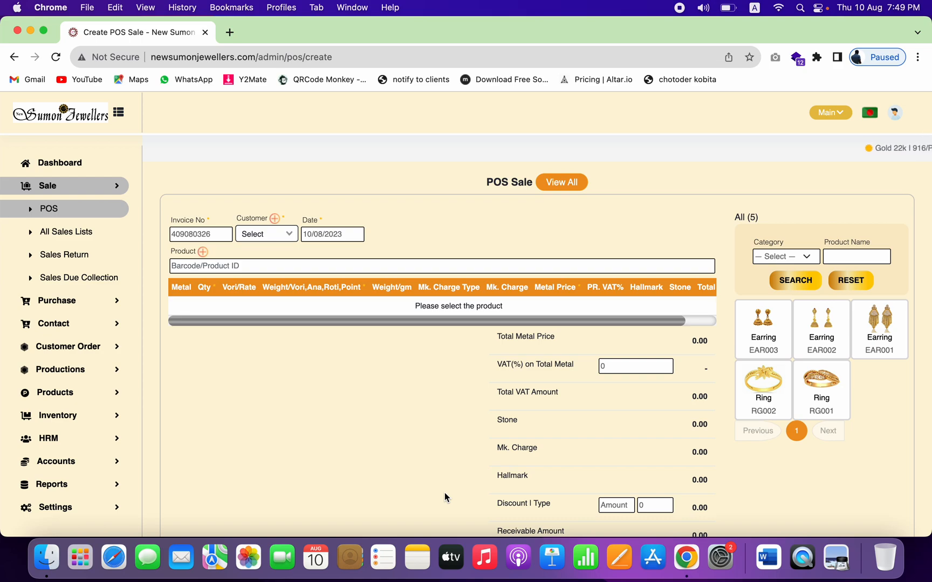
pyautogui.scroll(-3, 444, 492)
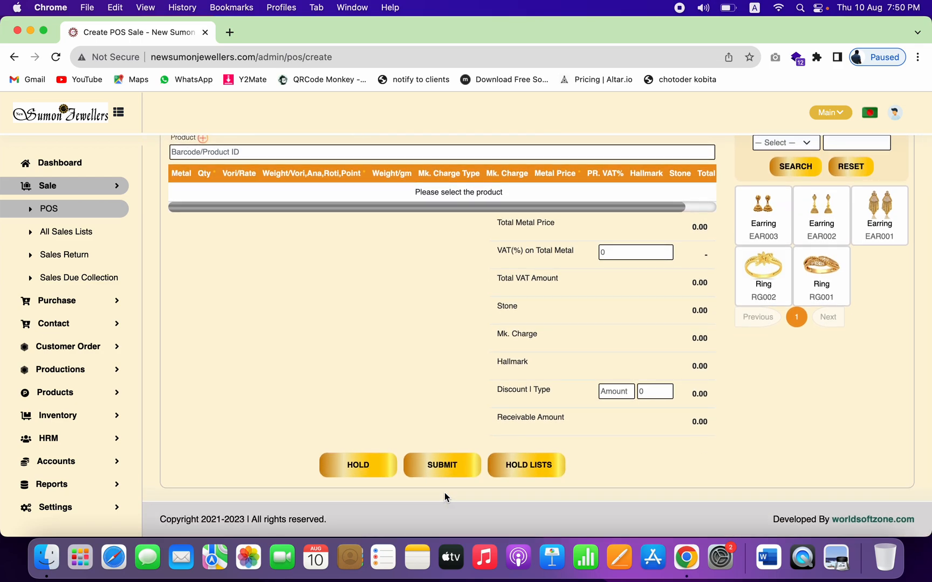
pyautogui.scroll(3, 612, 397)
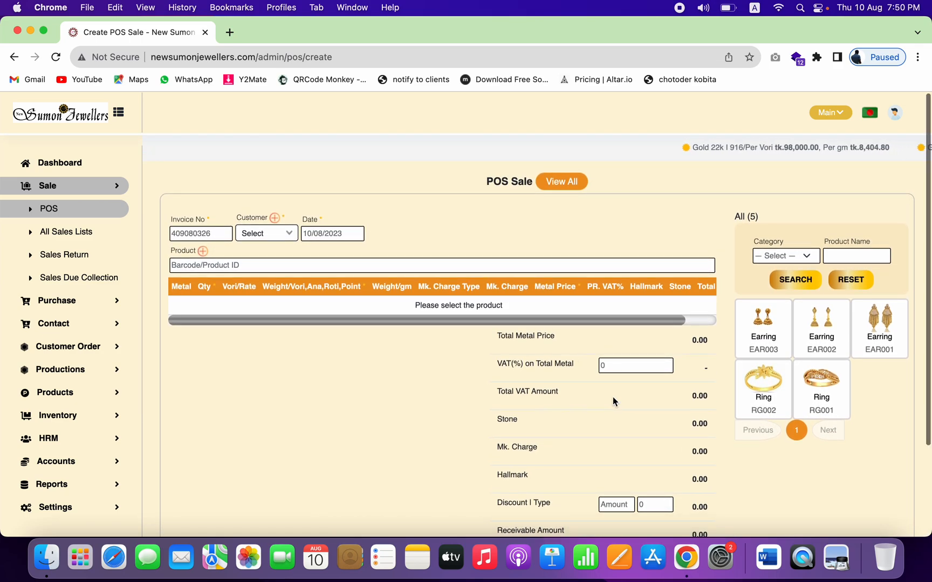
# Step: Start Receive Payment on invoice 315255098, which shows 180,000.00 due
pyautogui.click(565, 182)
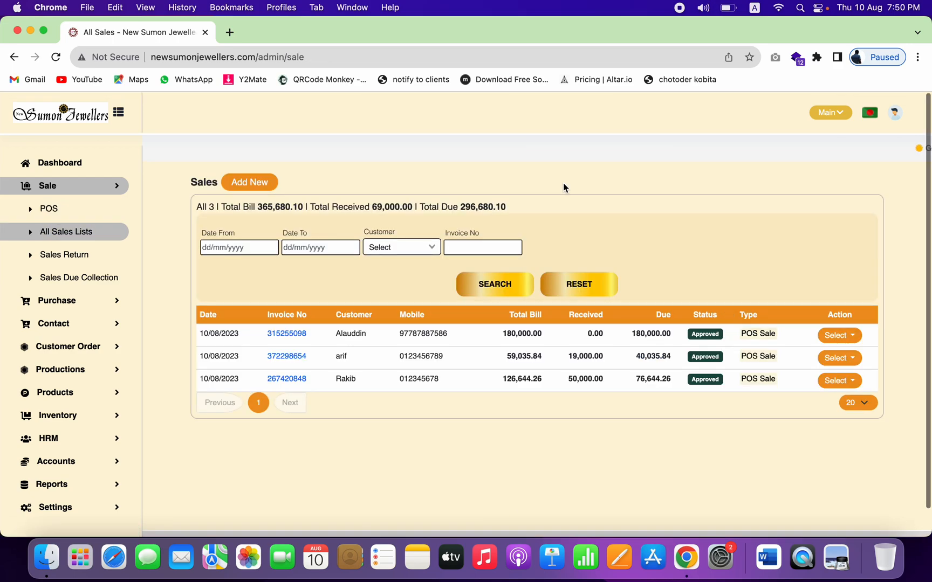
pyautogui.doubleClick(534, 334)
pyautogui.doubleClick(663, 334)
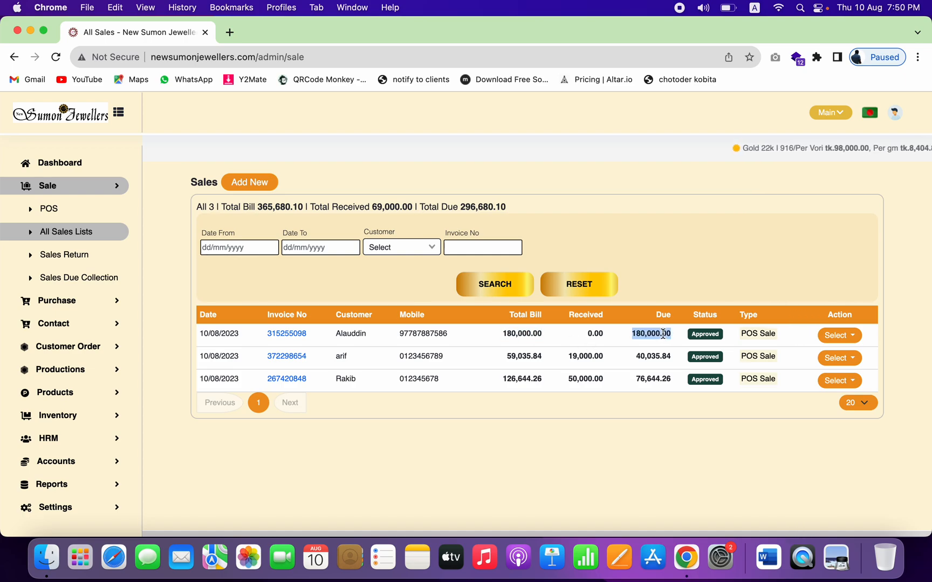
pyautogui.click(849, 336)
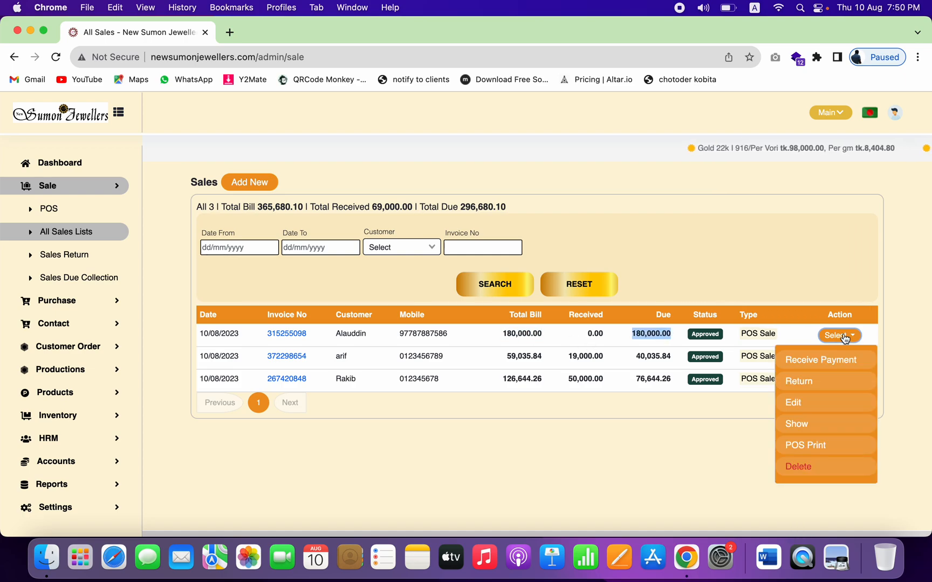
pyautogui.click(815, 366)
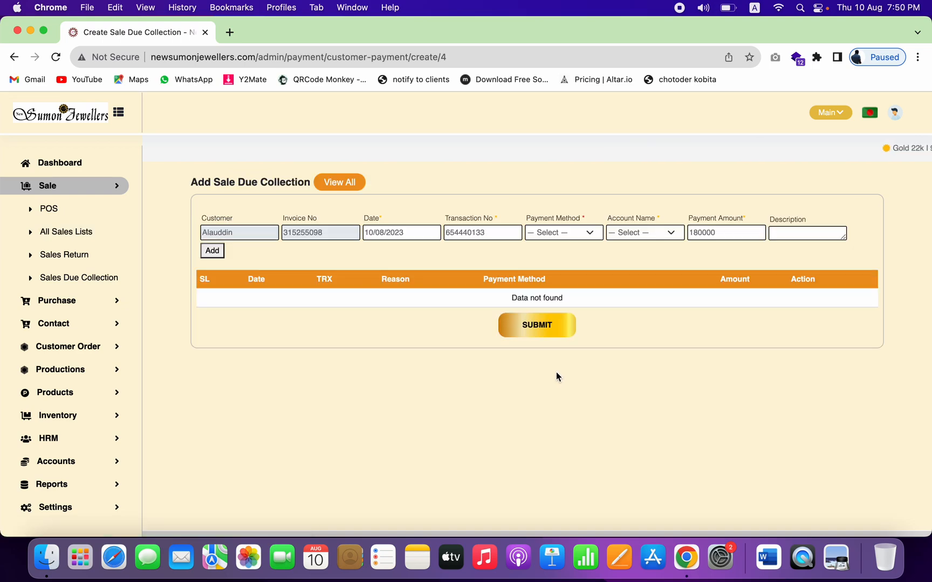
# Step: Add an 80,000 Cash payment line to the due collection
pyautogui.click(589, 233)
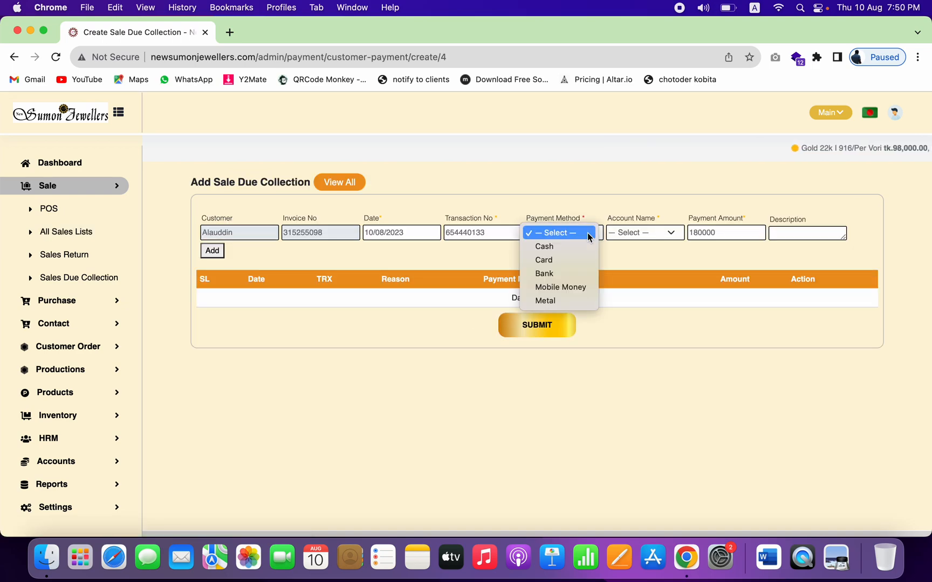
pyautogui.click(560, 247)
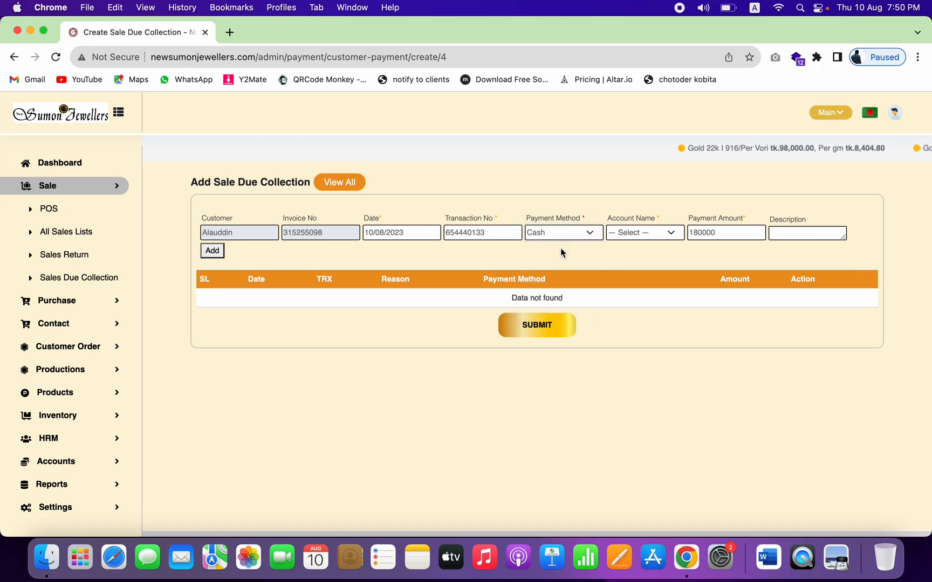
pyautogui.doubleClick(726, 236)
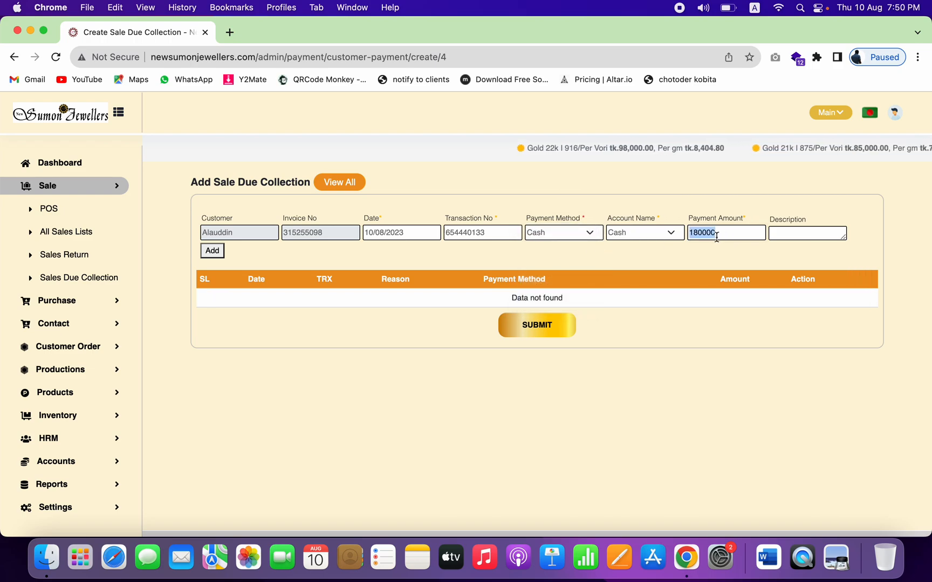
pyautogui.doubleClick(710, 235)
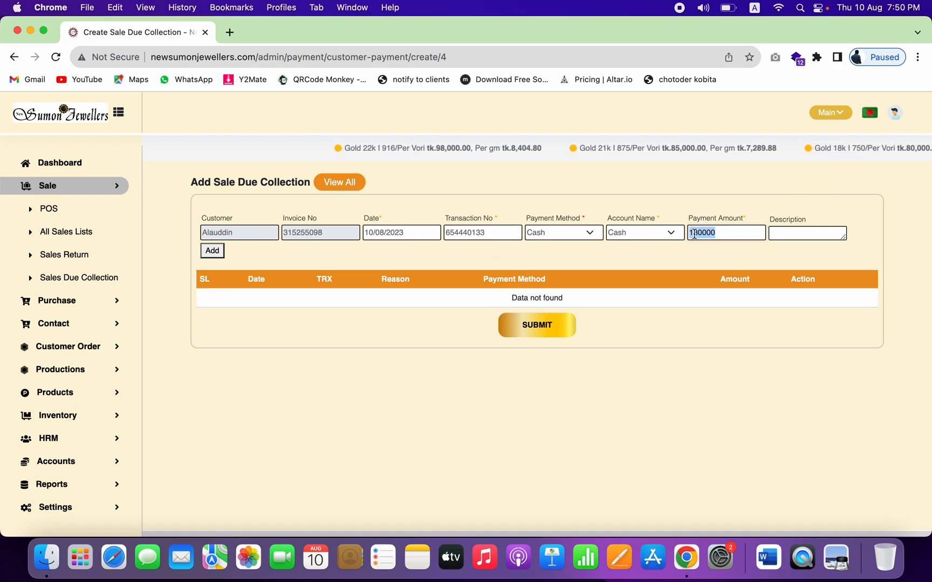
pyautogui.write('80000')
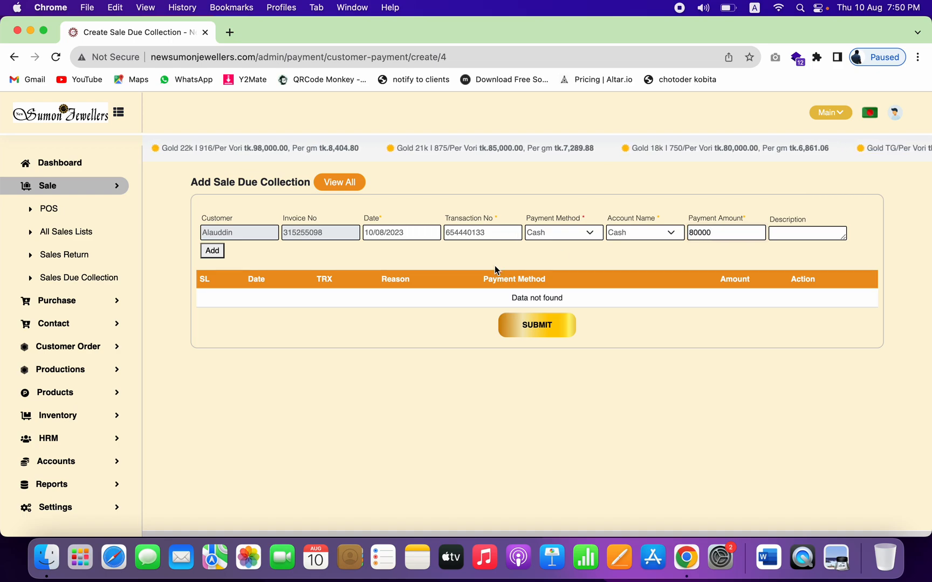
pyautogui.click(214, 251)
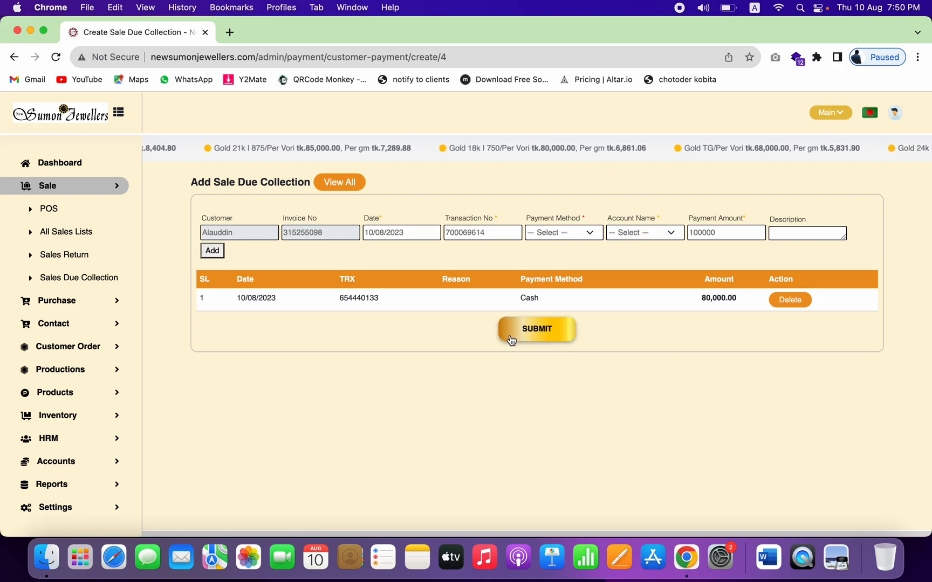
# Step: Save the 80,000 collection as a money receipt, then show the first sale's actions in All Sales
pyautogui.click(527, 335)
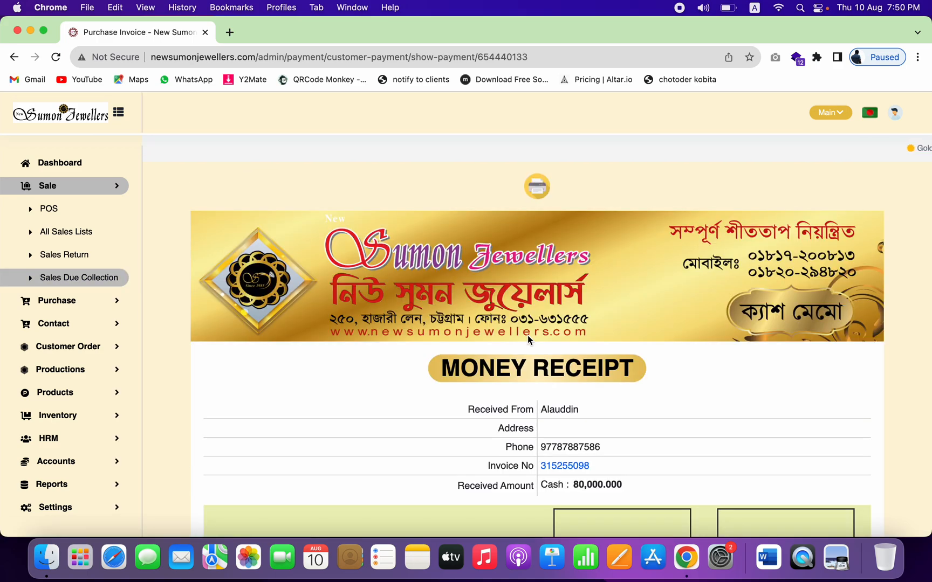
pyautogui.scroll(-5, 527, 335)
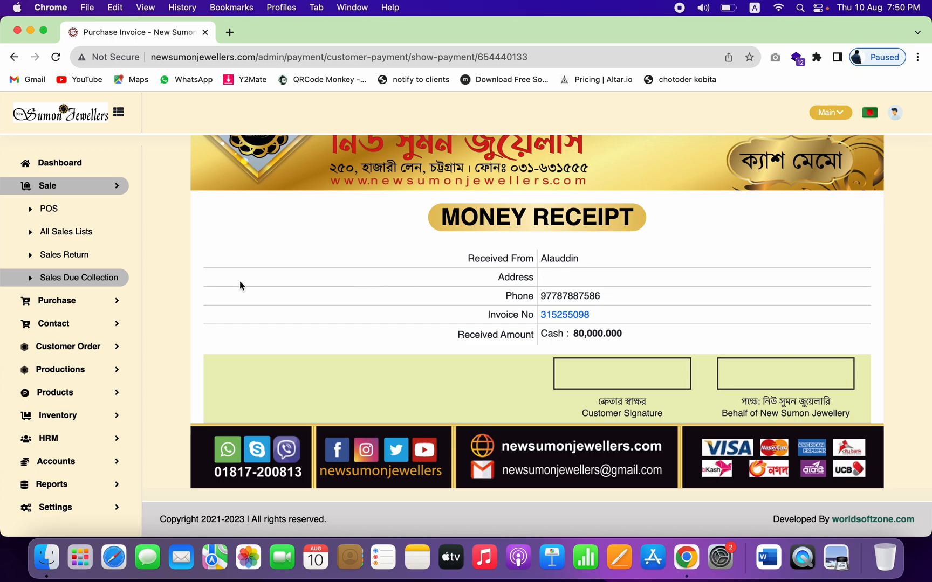
pyautogui.click(78, 236)
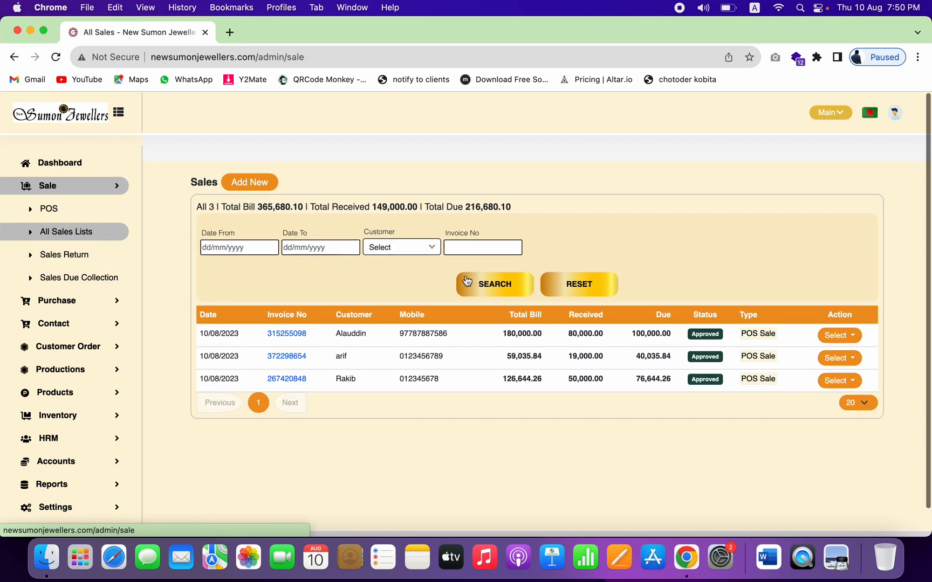
pyautogui.click(833, 336)
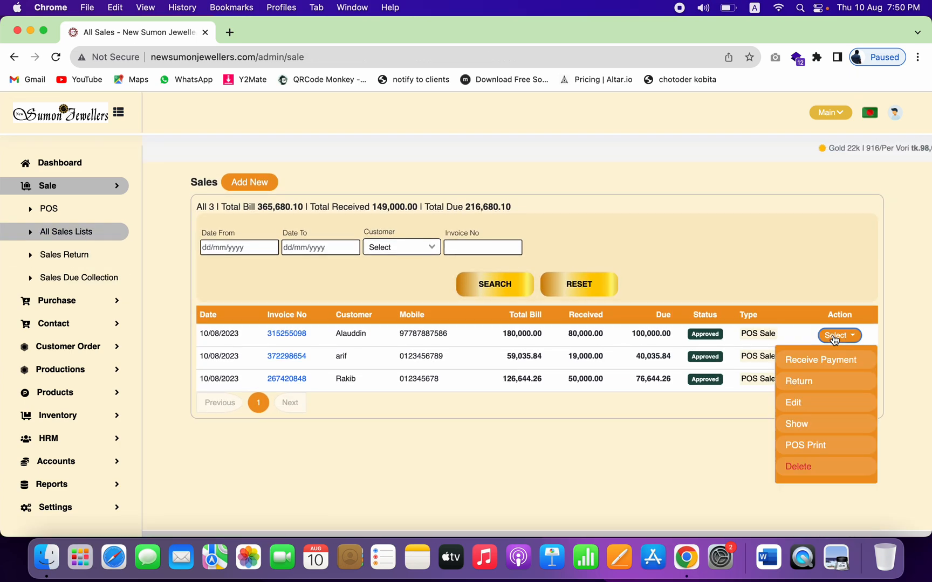
# Step: Open the invoice for the 180,000.00 sale and scroll through it
pyautogui.click(798, 424)
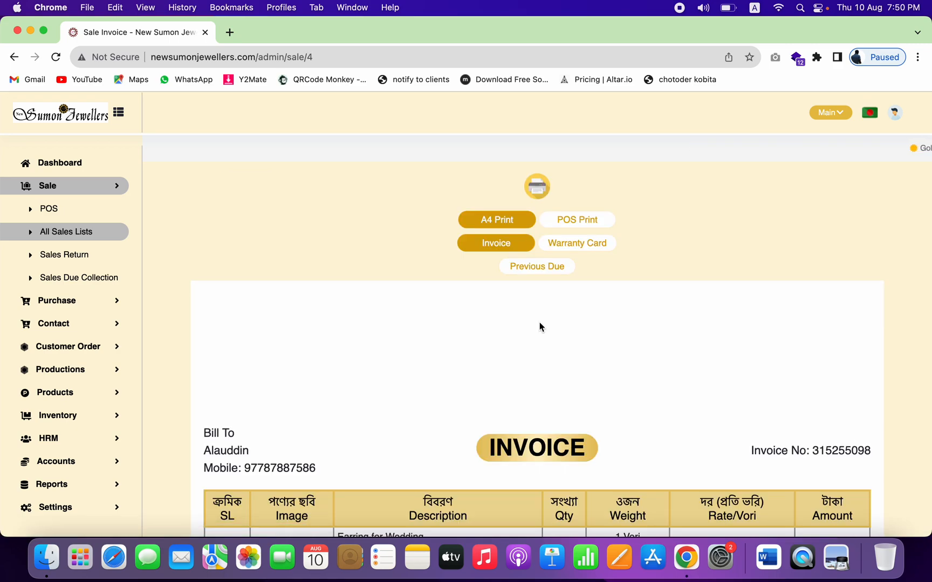
pyautogui.scroll(-6, 541, 327)
pyautogui.scroll(-8, 540, 327)
pyautogui.scroll(10, 540, 326)
pyautogui.scroll(4, 540, 322)
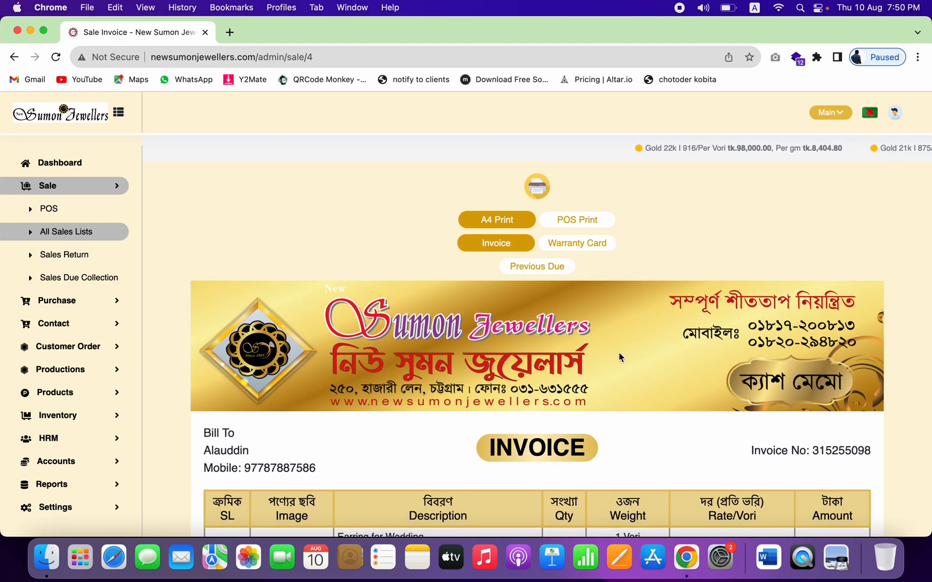
# Step: View the invoice as the compact POS receipt
pyautogui.click(586, 218)
pyautogui.scroll(-5, 542, 356)
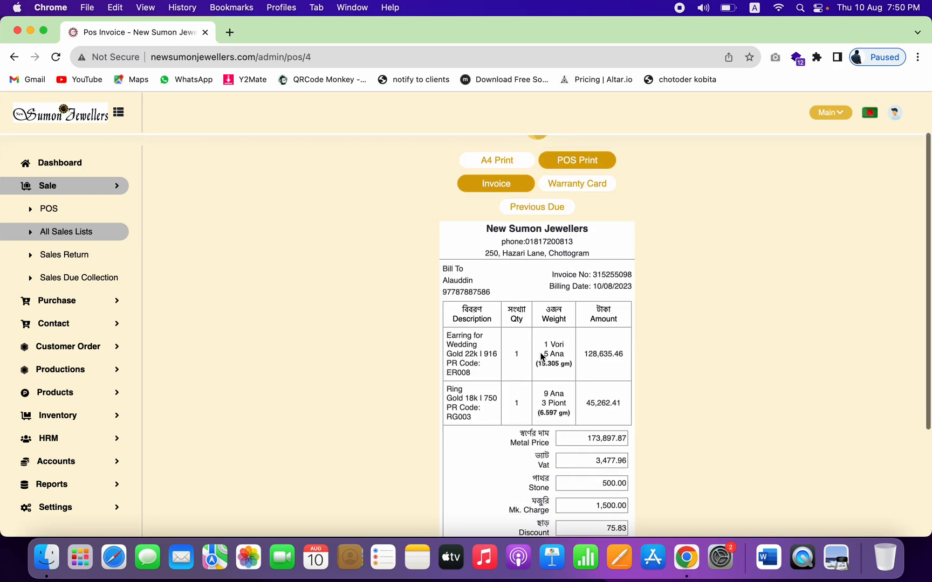
pyautogui.scroll(-5, 548, 255)
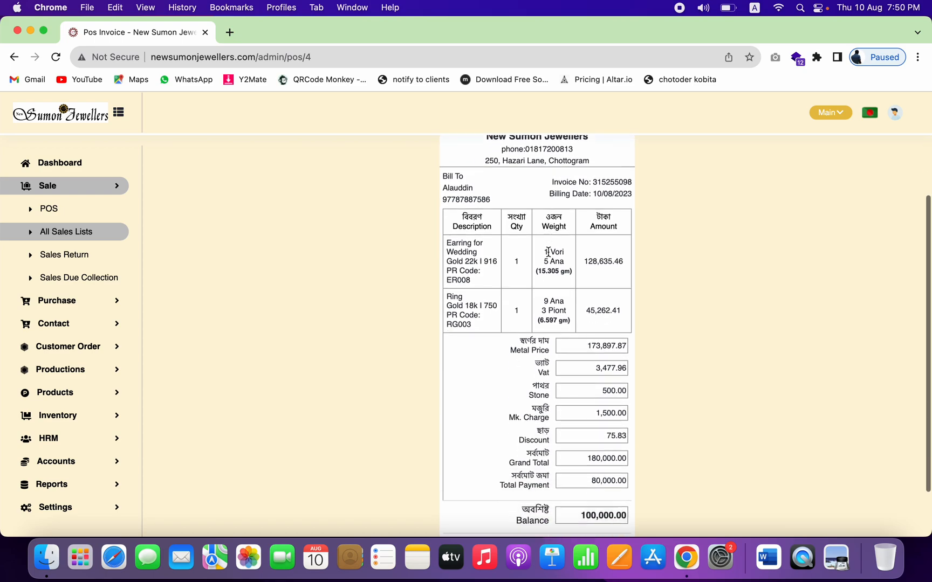
pyautogui.scroll(3, 548, 251)
pyautogui.scroll(3, 539, 251)
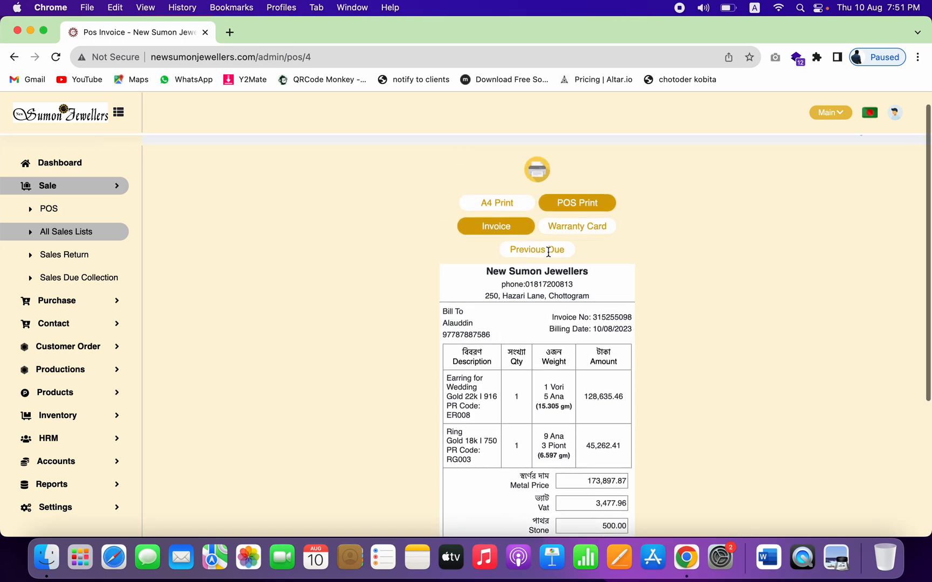
# Step: Review the A4 invoice 315255098 with both items, 180,000.00 total and 80,000.00 paid
pyautogui.click(495, 212)
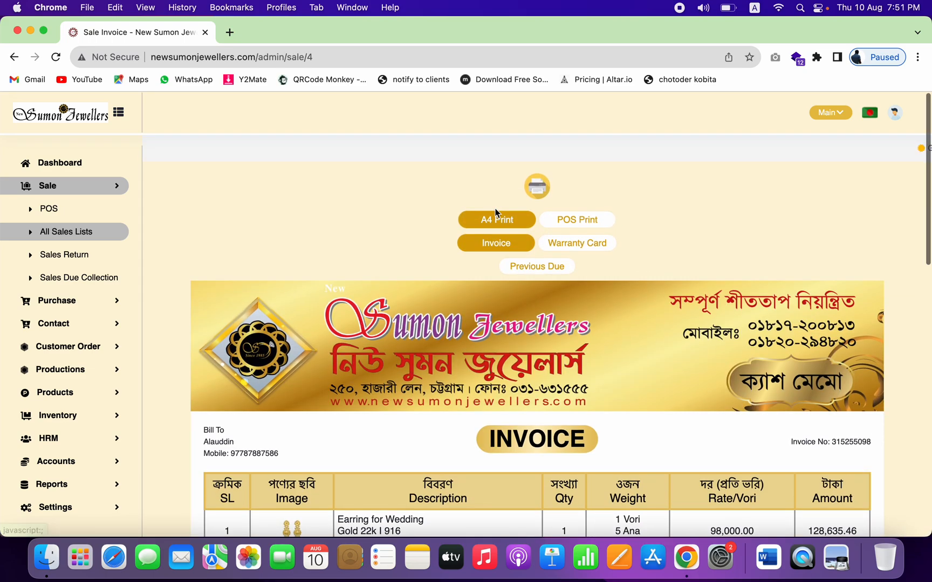
pyautogui.scroll(-5, 640, 308)
pyautogui.scroll(-1, 640, 309)
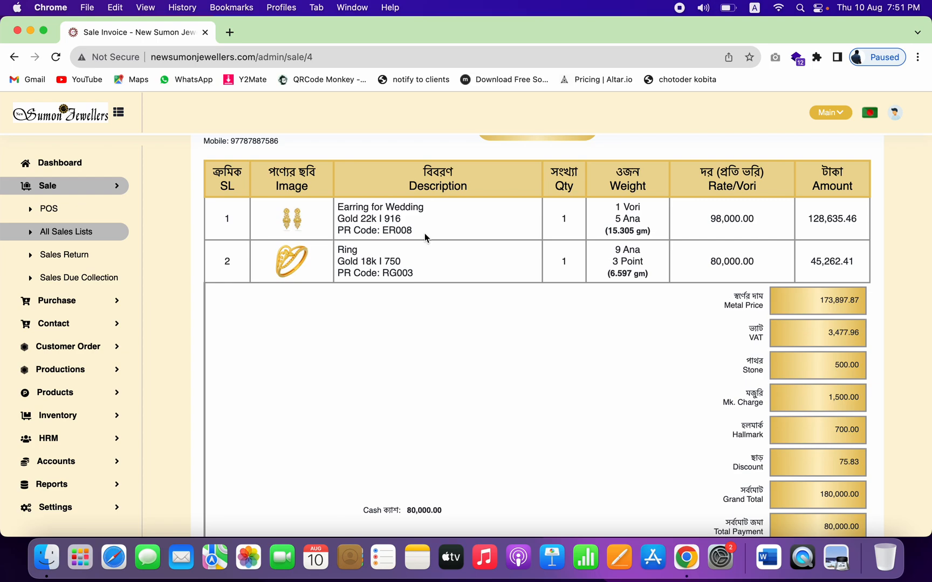
pyautogui.scroll(4, 425, 233)
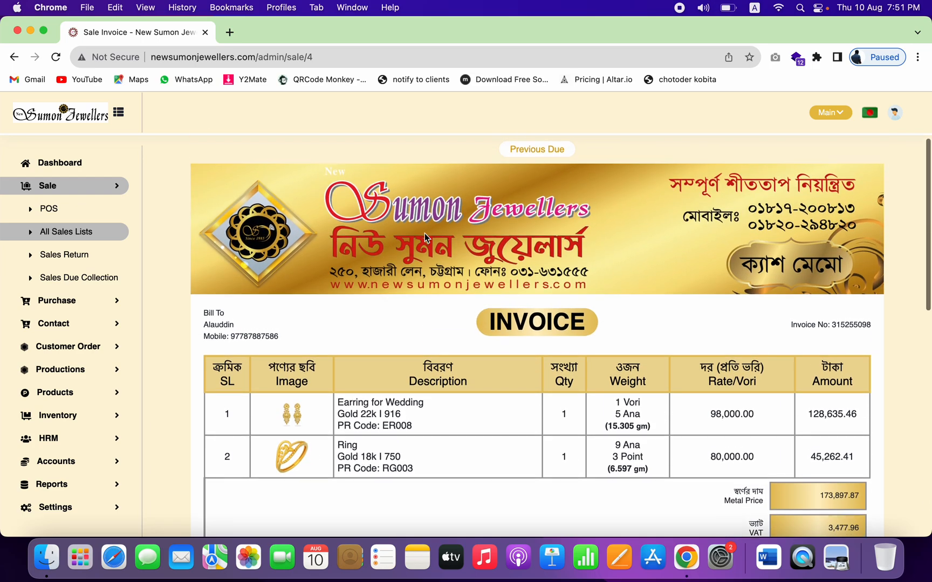
pyautogui.scroll(3, 424, 233)
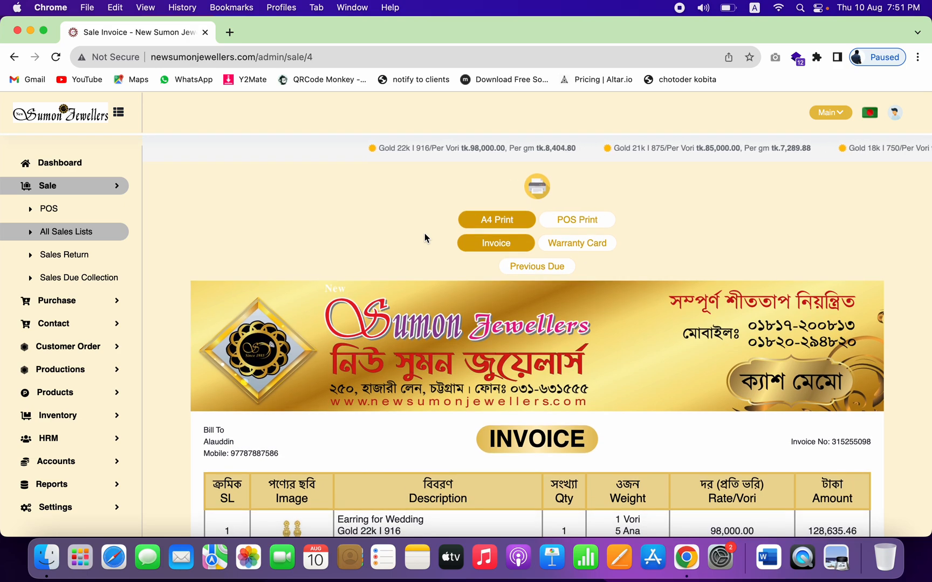
# Step: Show the warranty cards for the ER008 earring and RG003 ring
pyautogui.click(591, 246)
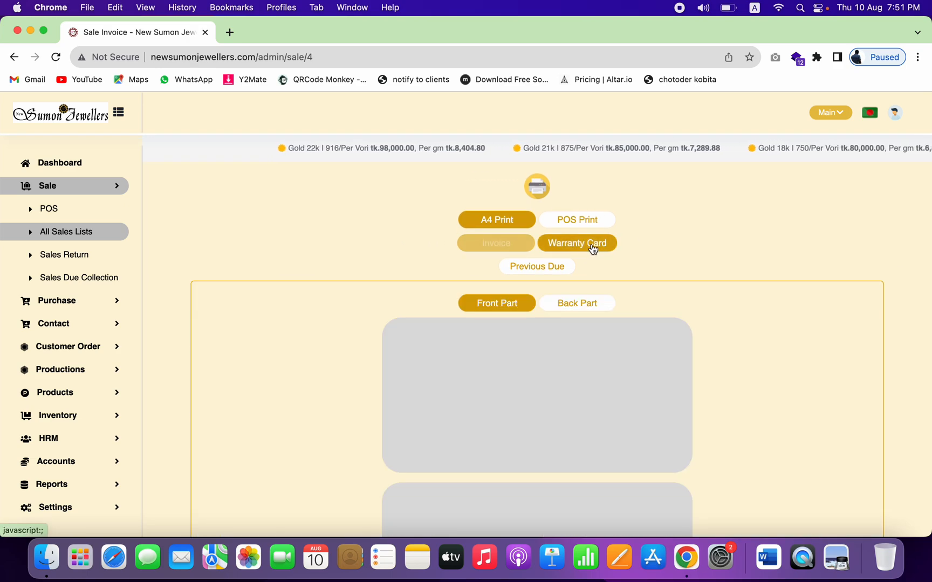
pyautogui.scroll(-3, 553, 393)
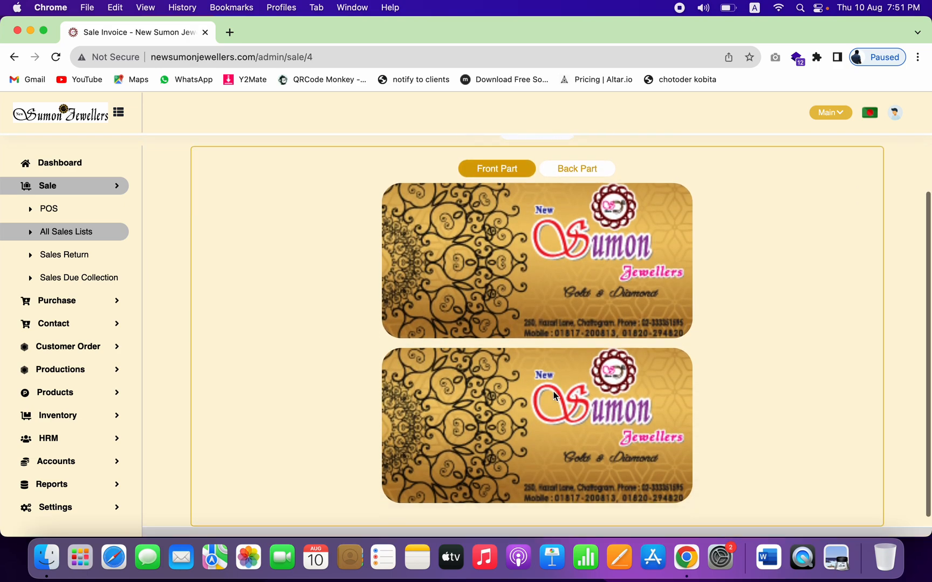
pyautogui.scroll(3, 553, 395)
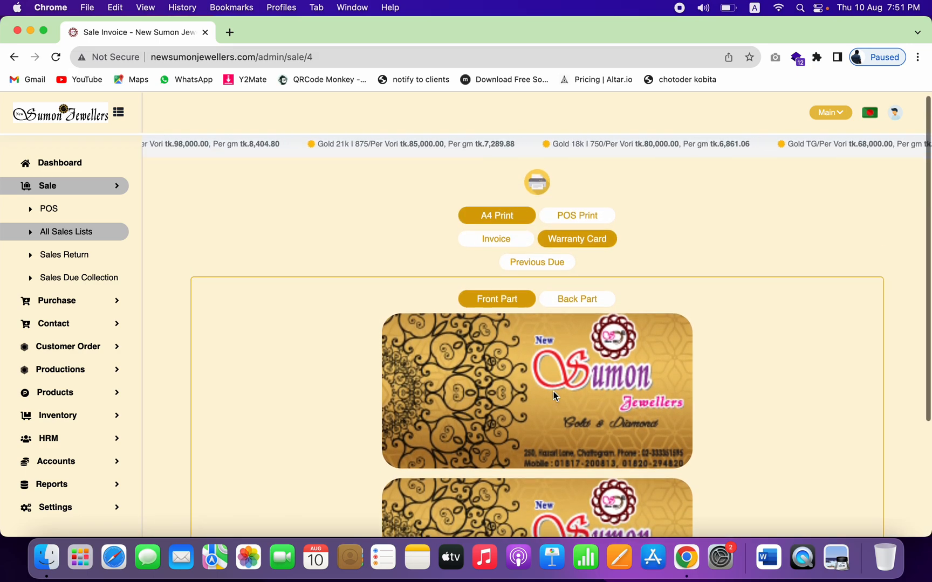
# Step: Check the cards' product-details back side, then return to the front artwork
pyautogui.click(590, 304)
pyautogui.scroll(-3, 535, 392)
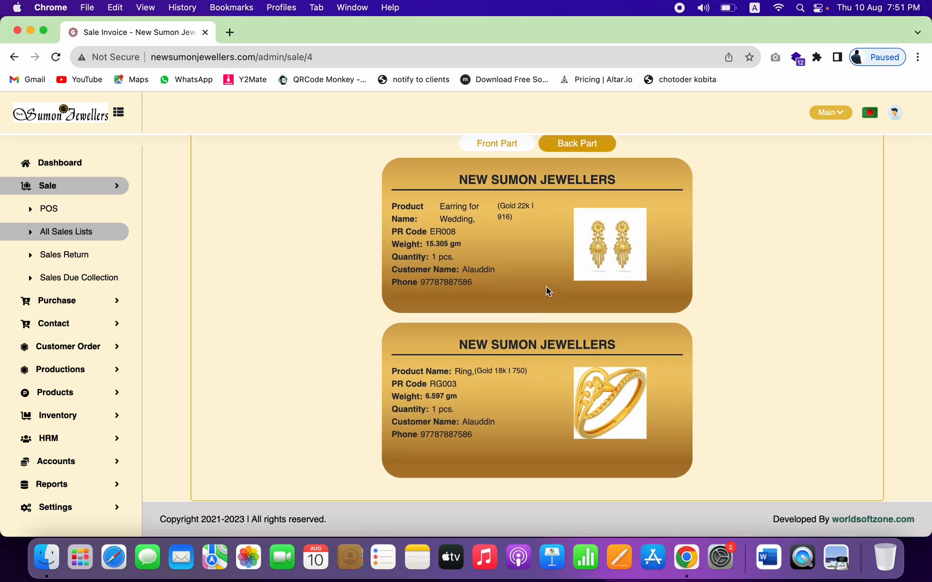
pyautogui.scroll(3, 546, 287)
pyautogui.click(503, 305)
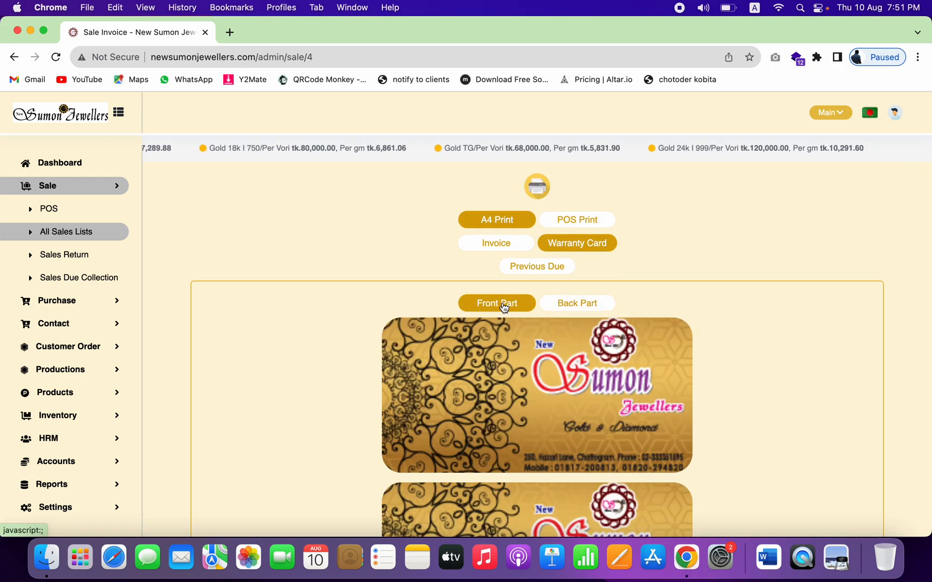
pyautogui.click(556, 303)
pyautogui.click(494, 303)
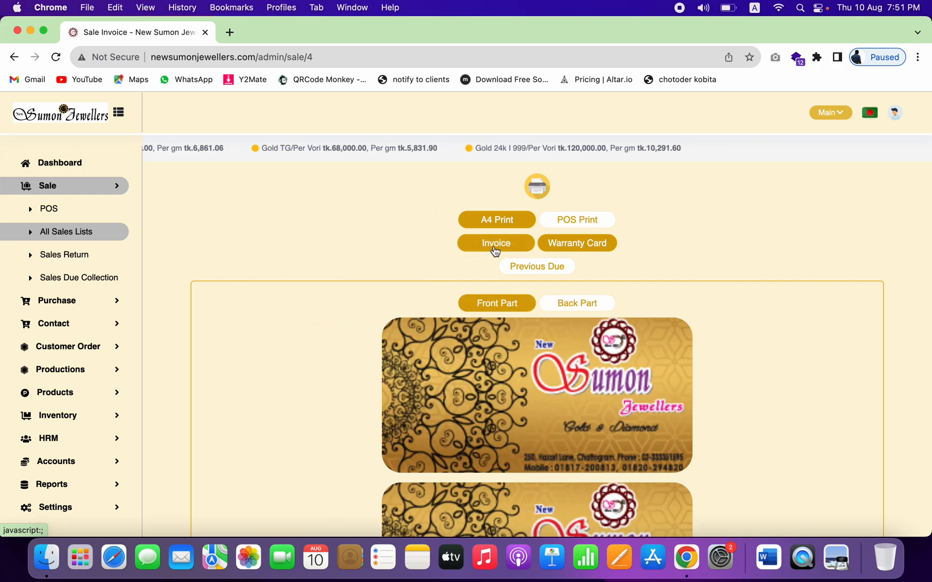
# Step: Open Receive Payment for the first sale, prefilled with the 100000 due
pyautogui.click(578, 221)
pyautogui.click(494, 221)
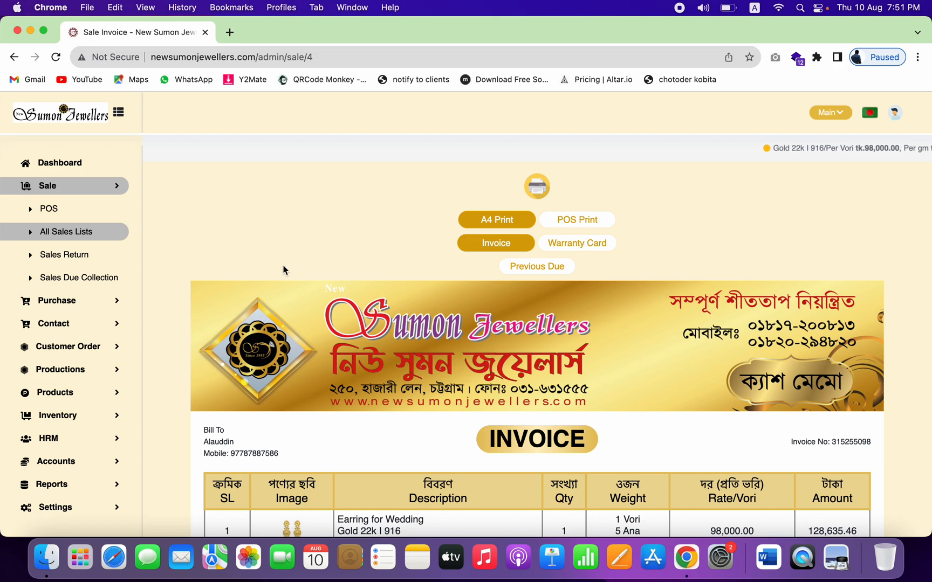
pyautogui.click(93, 238)
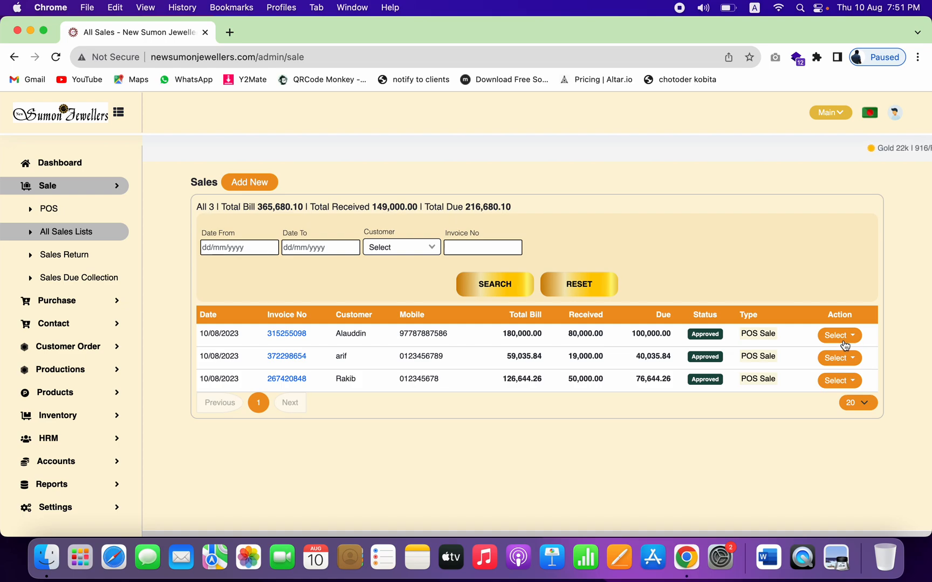
pyautogui.click(839, 335)
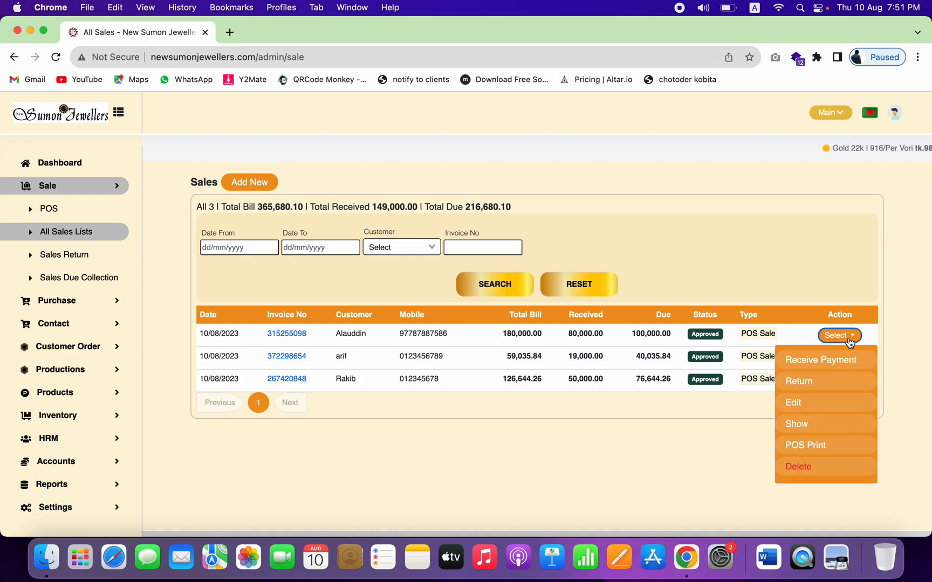
pyautogui.click(819, 365)
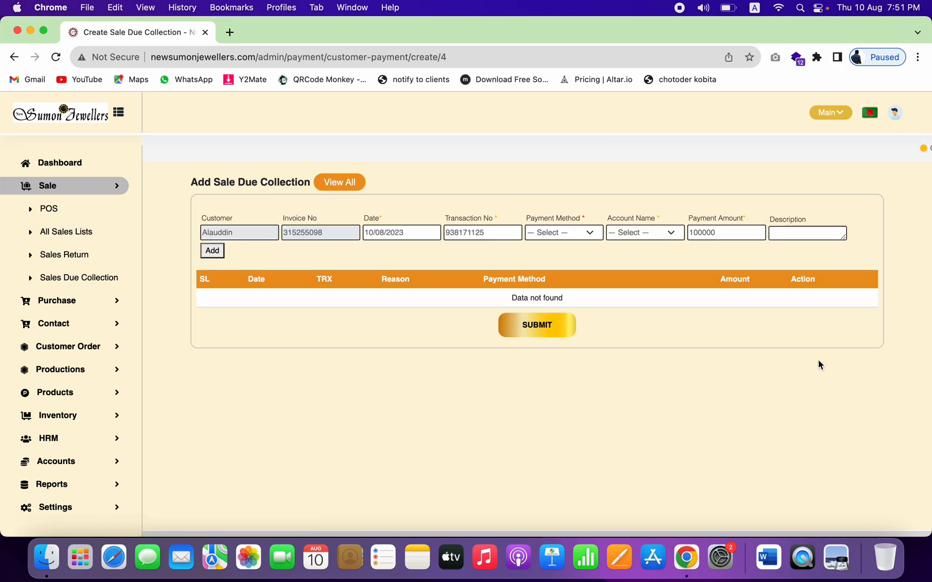
pyautogui.click(584, 235)
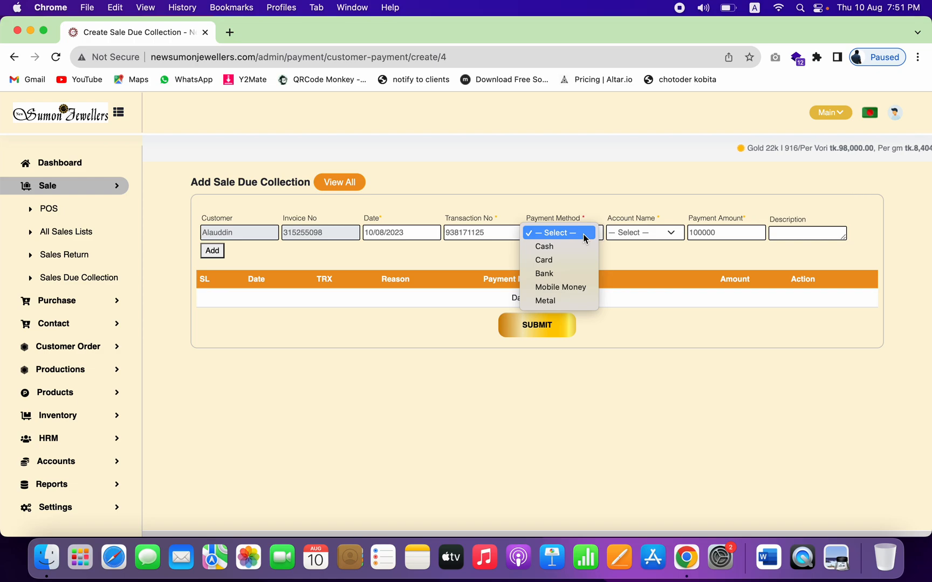
pyautogui.click(556, 274)
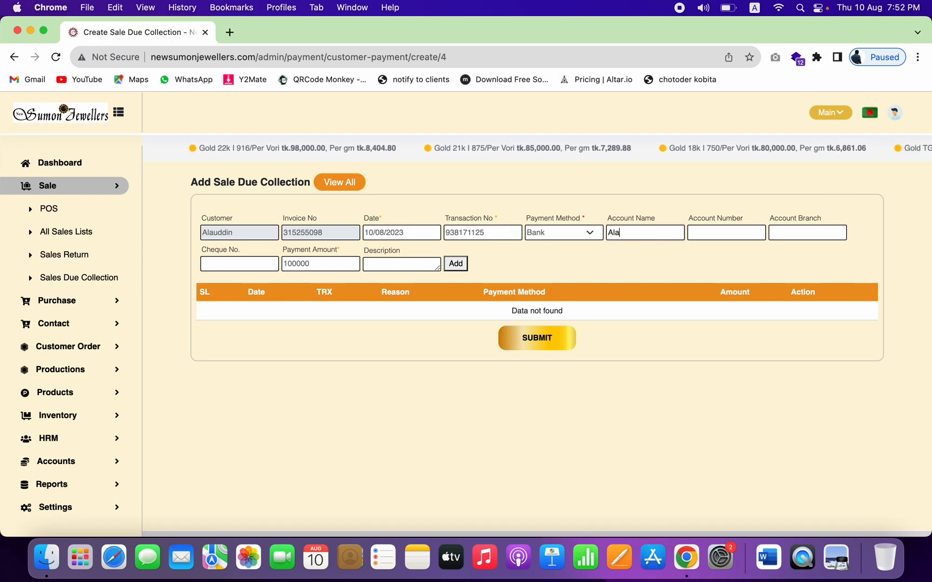
pyautogui.click(730, 237)
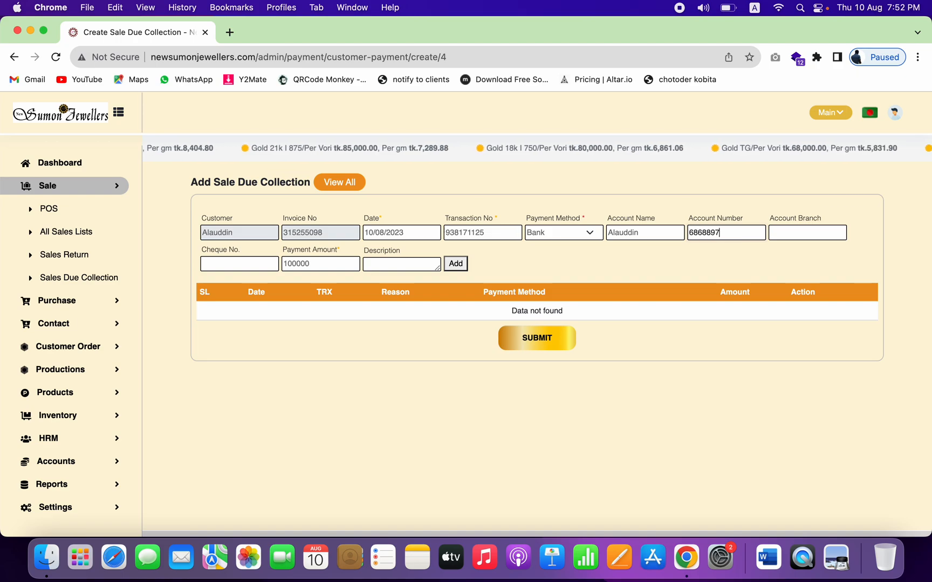
pyautogui.click(807, 235)
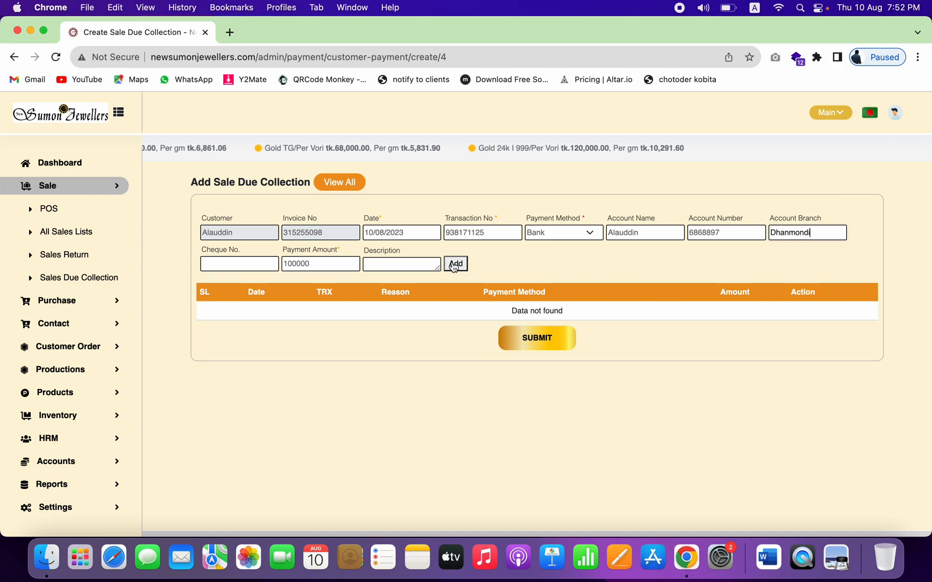
pyautogui.click(250, 264)
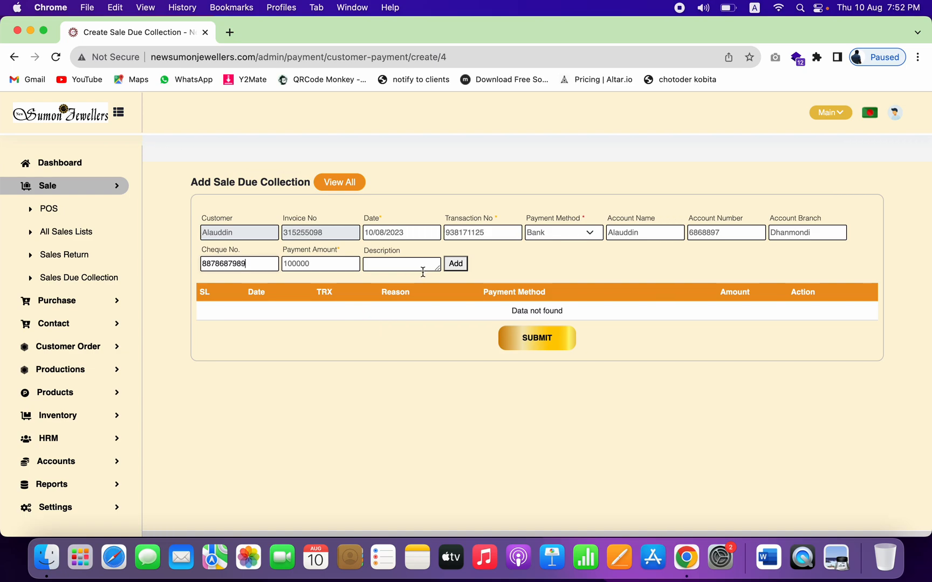
pyautogui.doubleClick(302, 264)
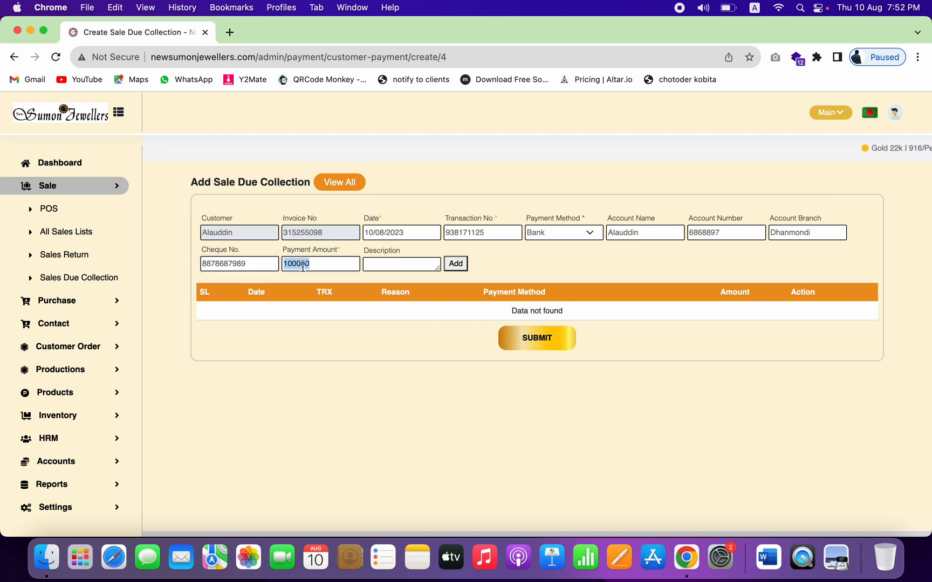
pyautogui.write('6')
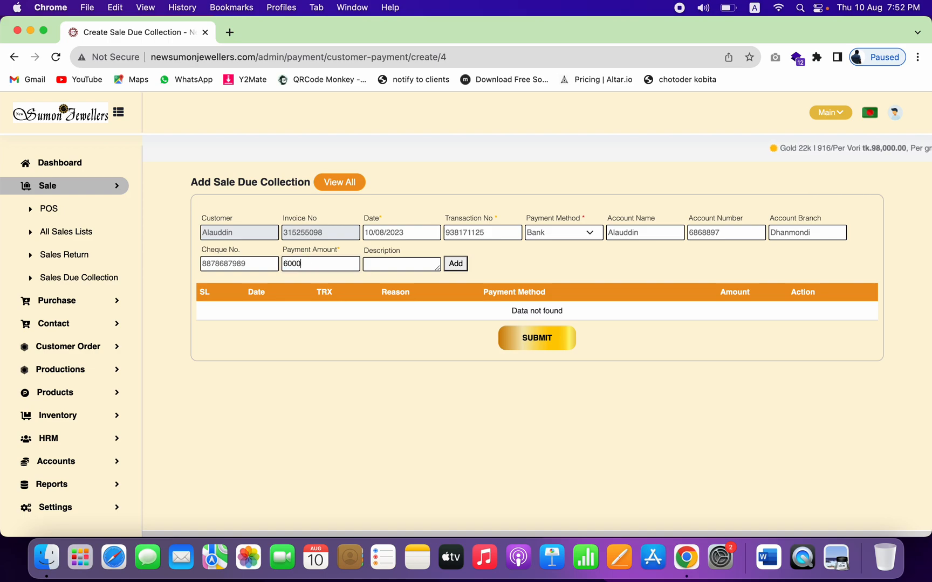
pyautogui.click(455, 263)
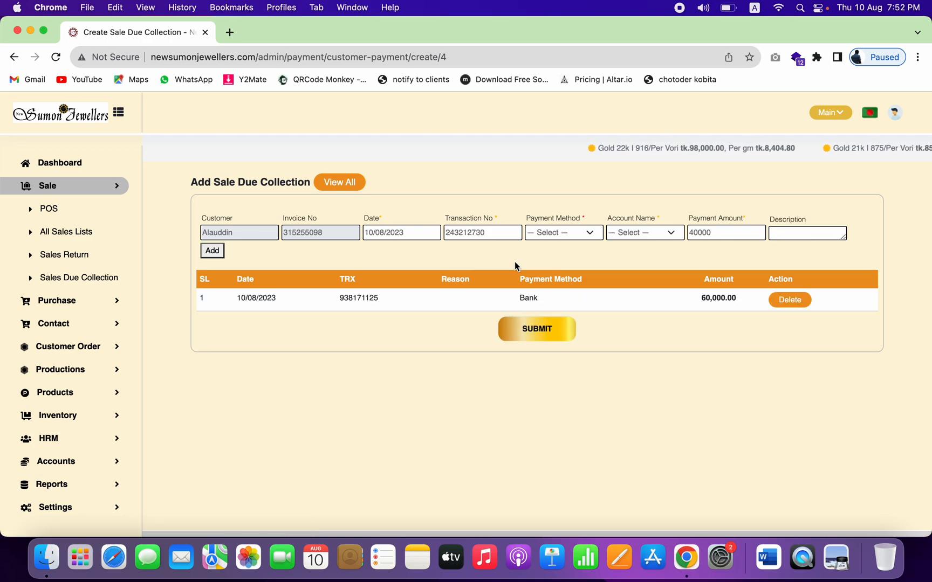
# Step: Add a 20,000 Mobile Money payment into bKash and submit both collections
pyautogui.doubleClick(702, 234)
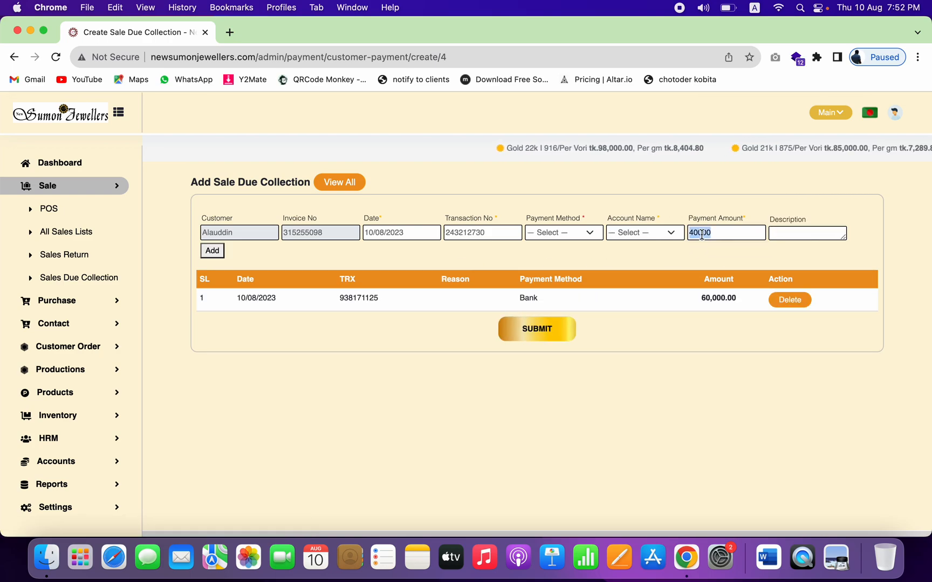
pyautogui.click(589, 239)
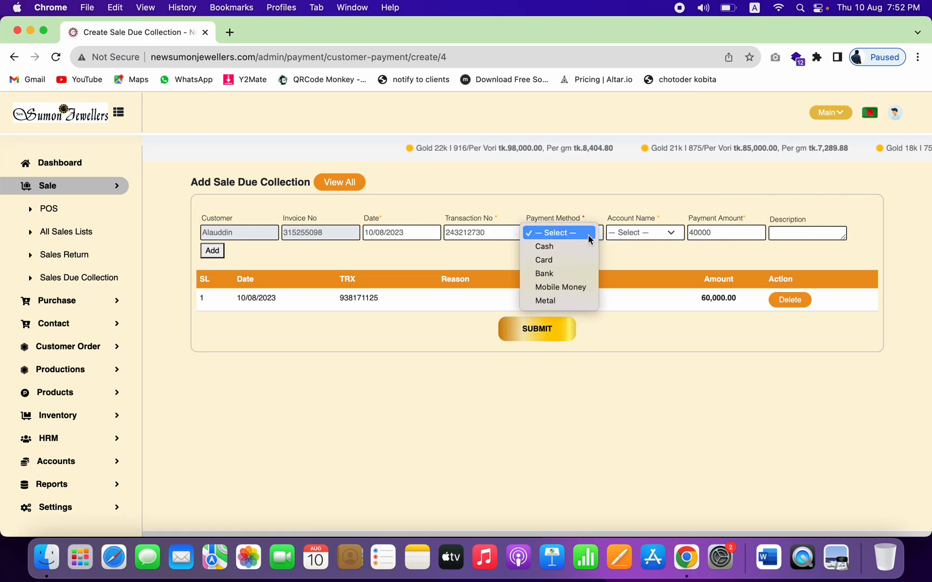
pyautogui.click(561, 289)
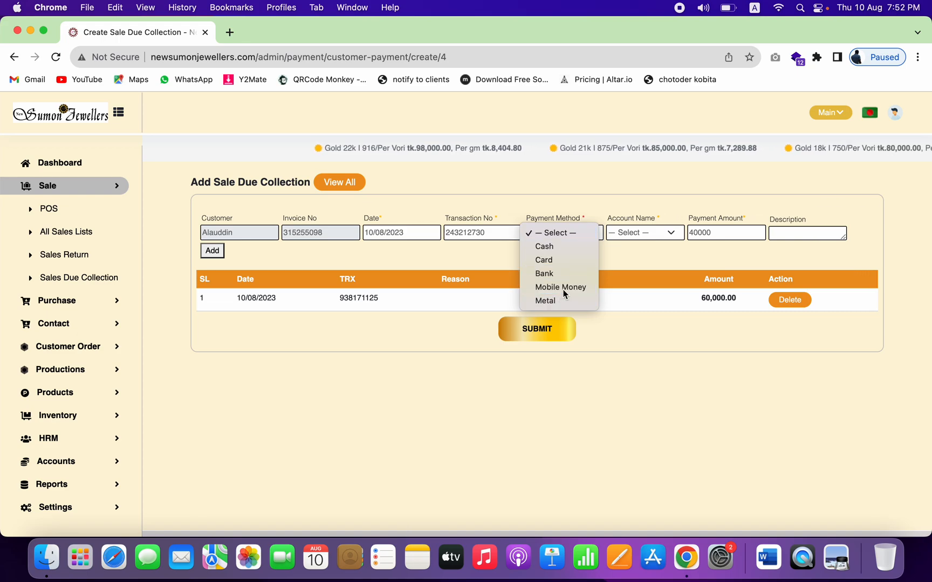
pyautogui.click(667, 232)
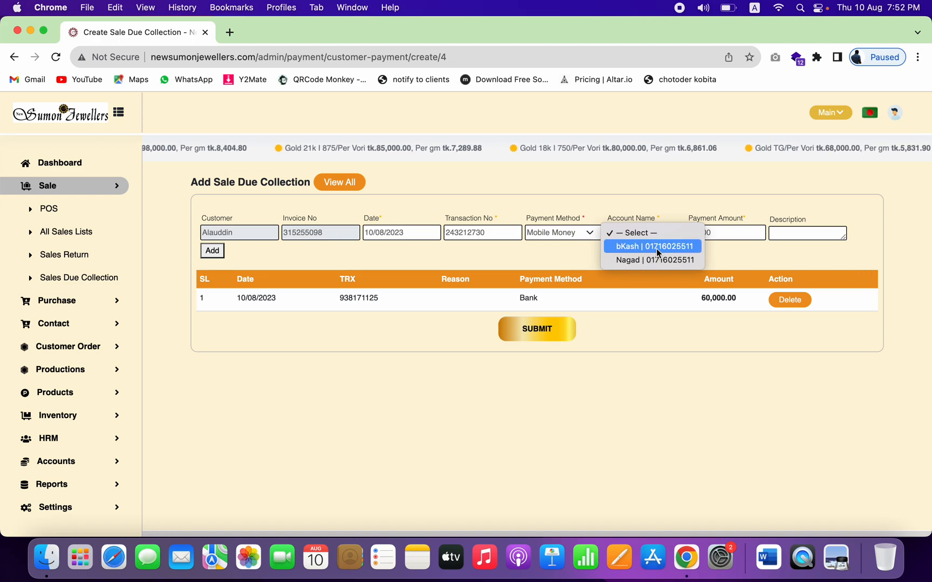
pyautogui.click(657, 251)
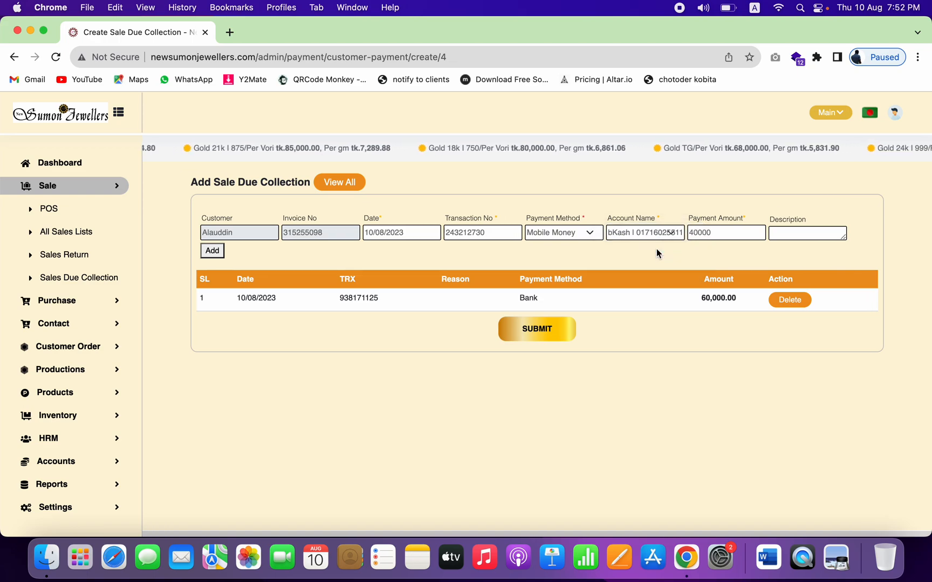
pyautogui.doubleClick(704, 232)
pyautogui.write('2')
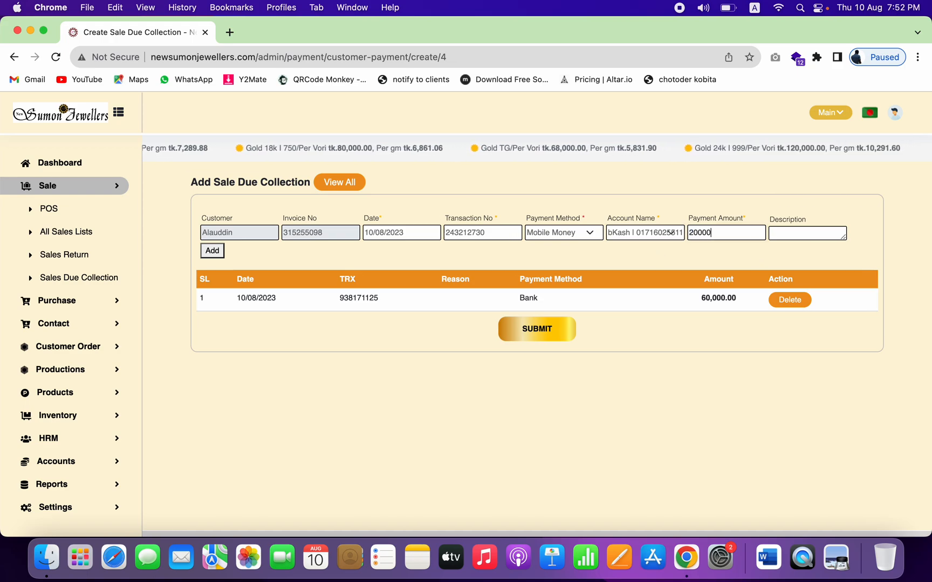
pyautogui.click(216, 256)
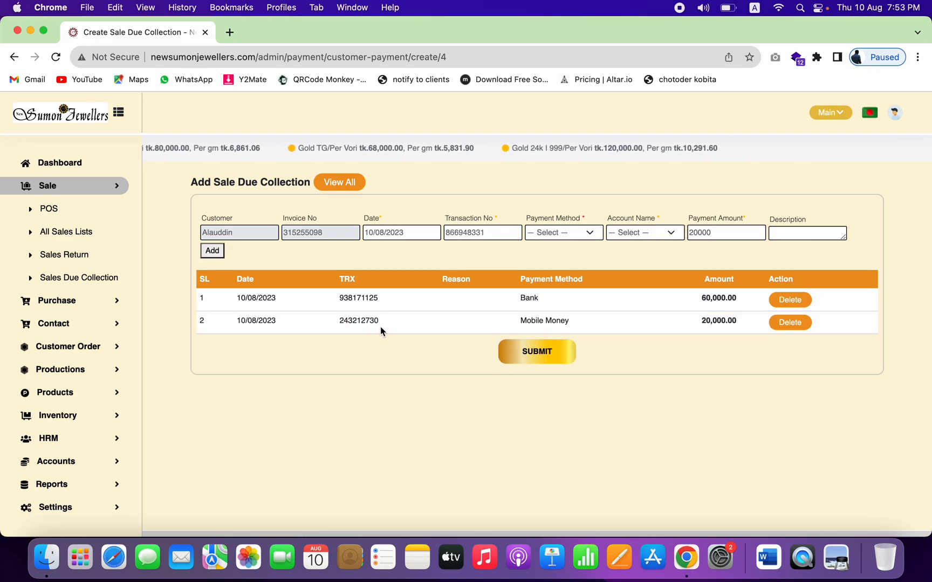
pyautogui.click(542, 363)
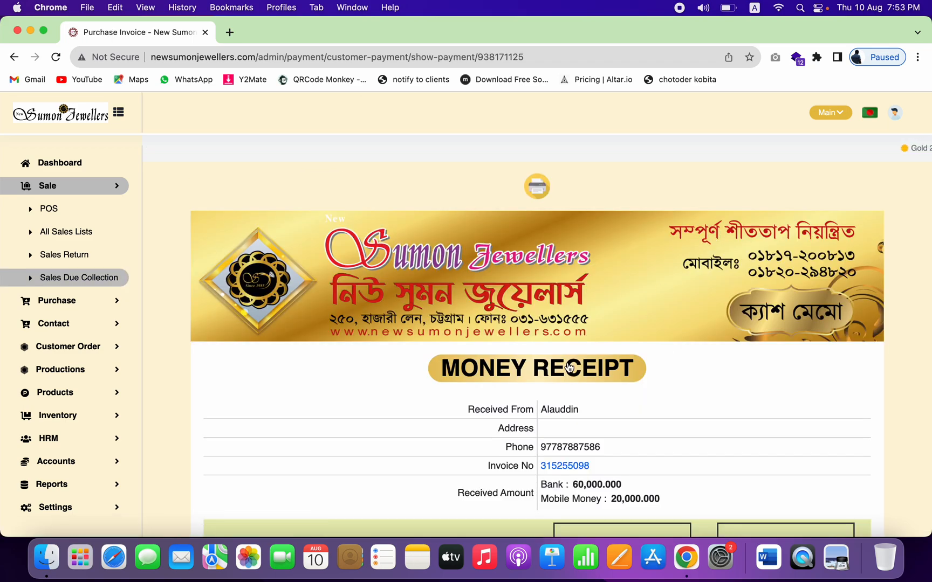
# Step: Open the sale invoice linked from the money receipt
pyautogui.scroll(-5, 553, 472)
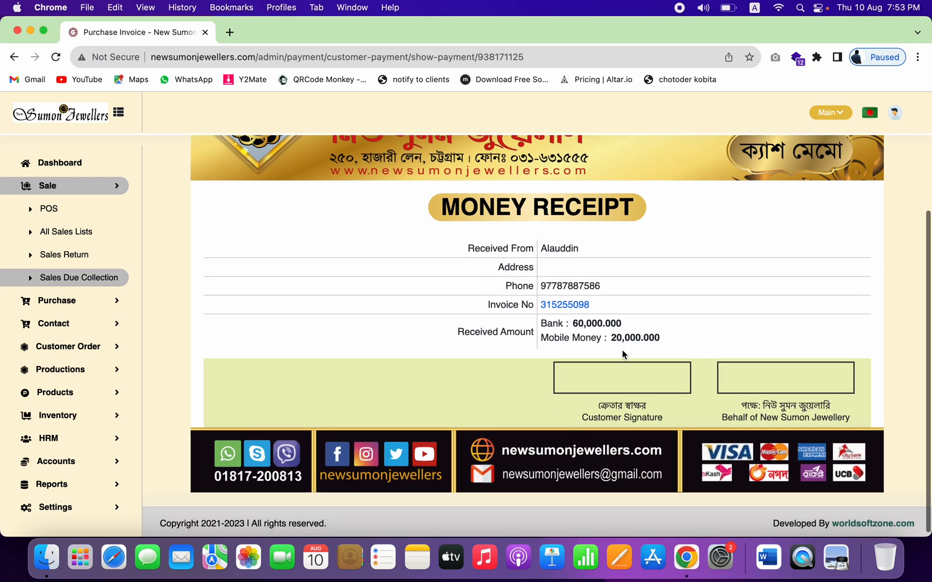
pyautogui.click(560, 308)
pyautogui.scroll(-12, 566, 304)
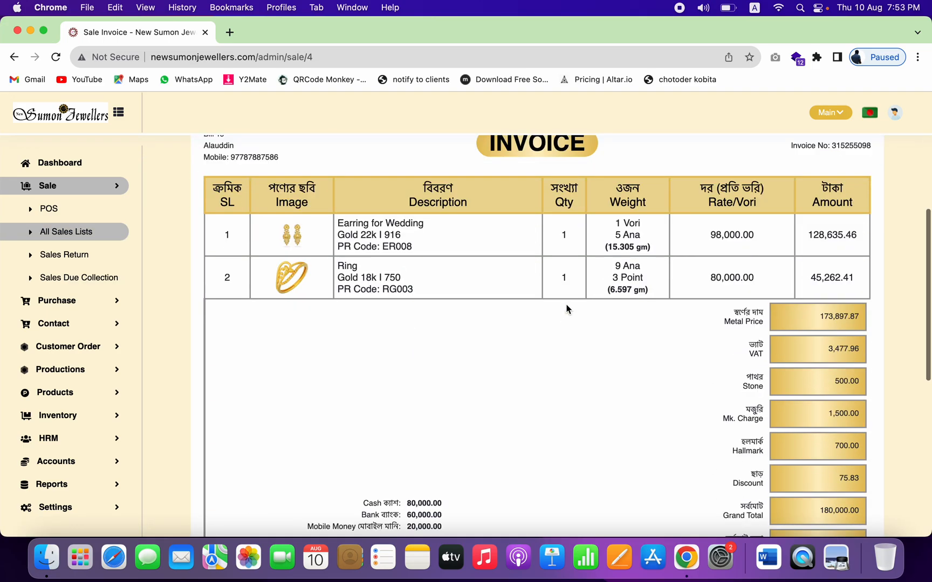
# Step: Check the 20,000.00 balance, 160,000.00 total paid, and cash, bank and mobile money amounts
pyautogui.doubleClick(837, 414)
pyautogui.doubleClick(840, 375)
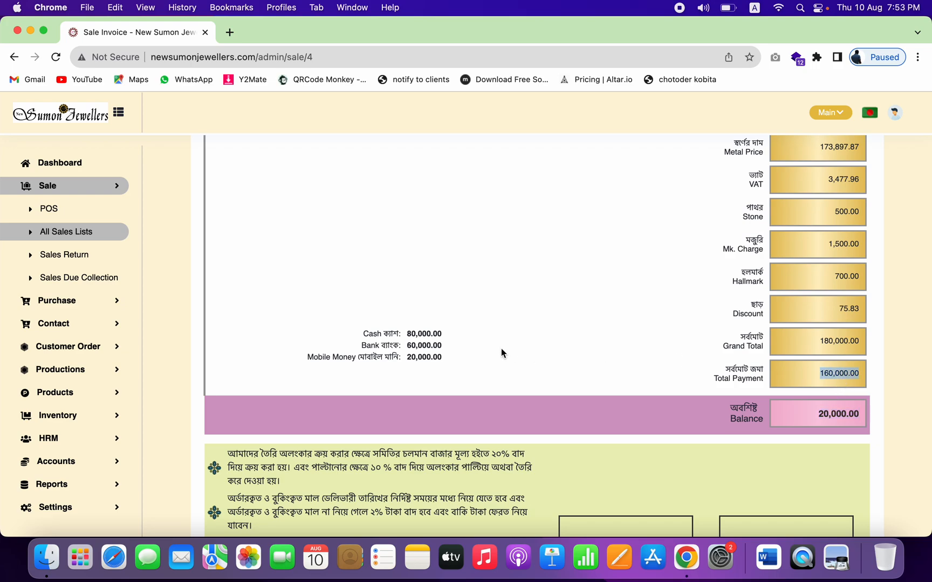
pyautogui.doubleClick(422, 334)
pyautogui.doubleClick(421, 346)
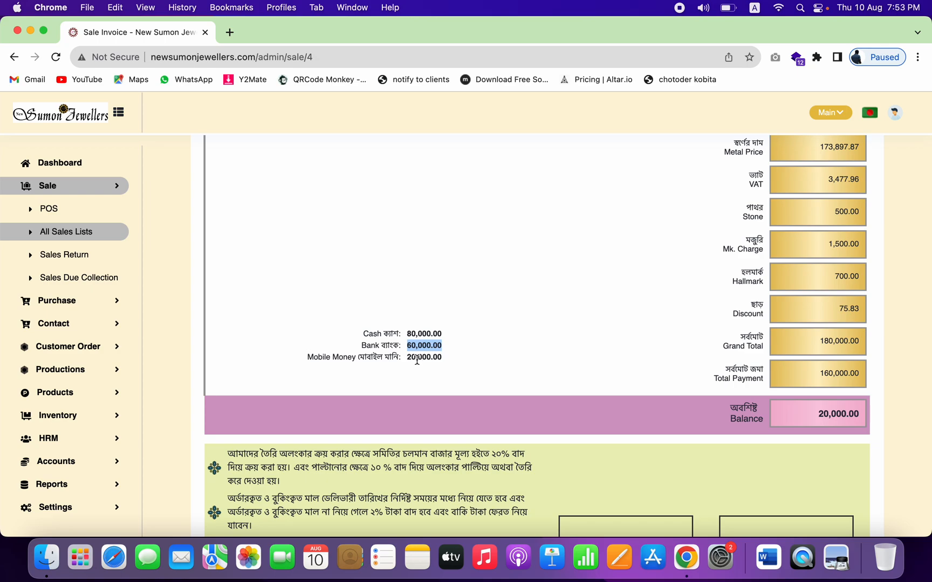
pyautogui.doubleClick(416, 358)
pyautogui.scroll(15, 672, 314)
pyautogui.scroll(-10, 672, 314)
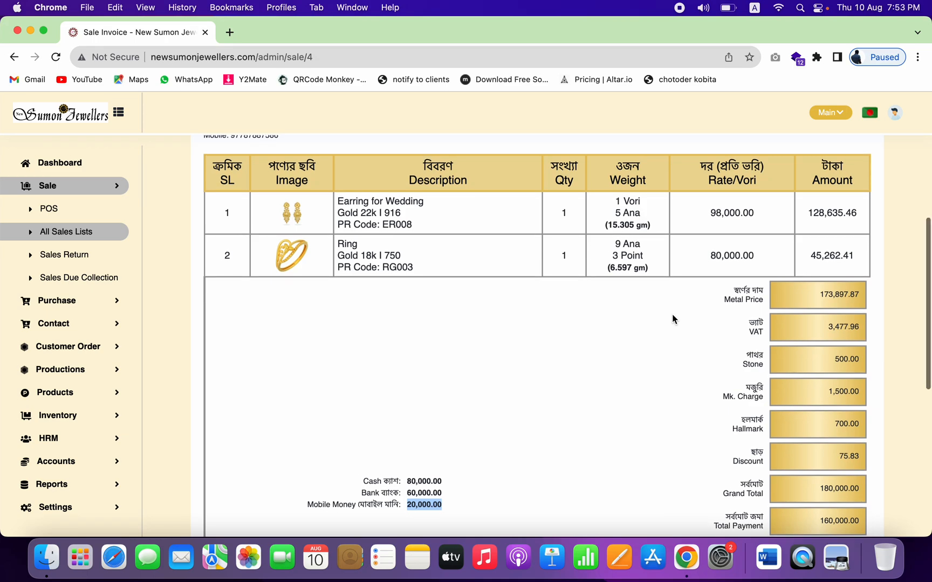
pyautogui.scroll(5, 313, 318)
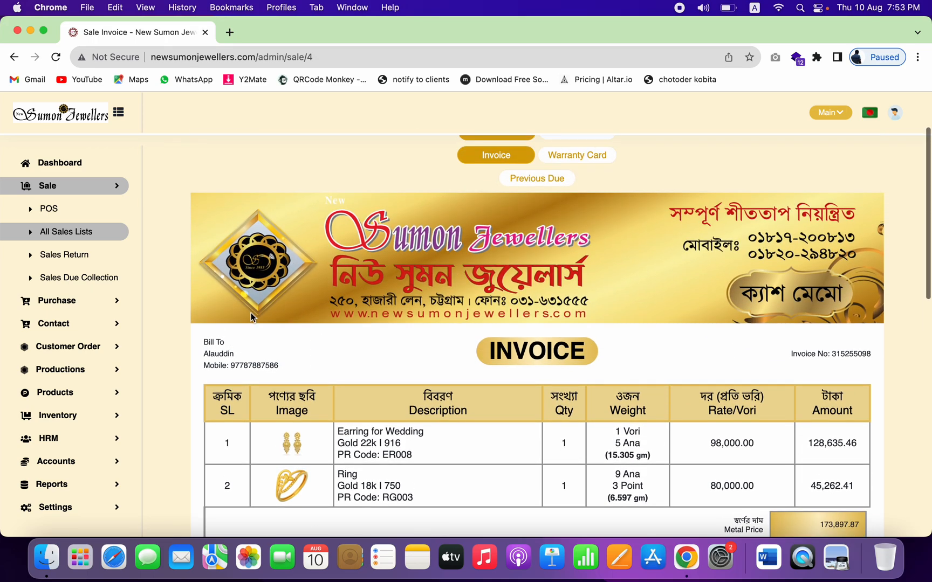
pyautogui.click(69, 237)
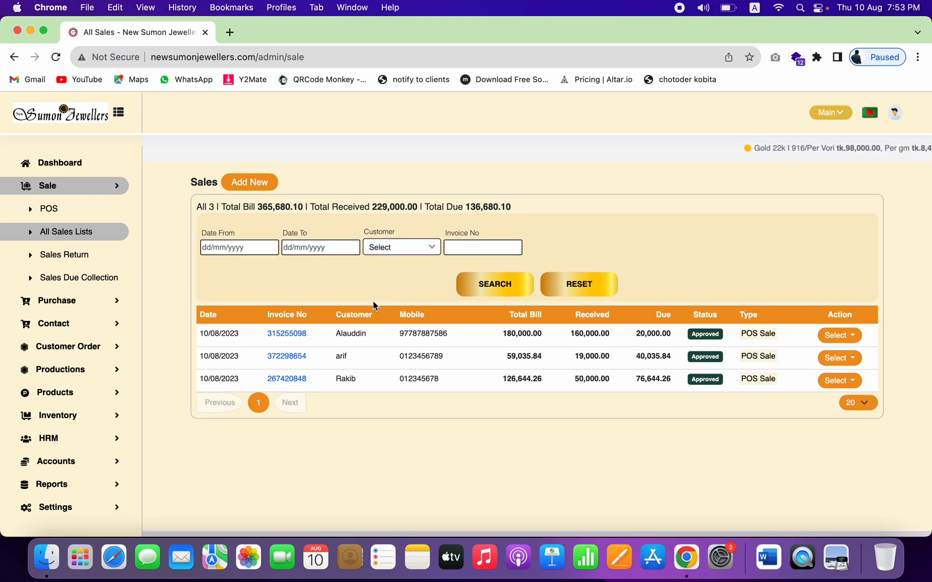
# Step: Confirm the first sale shows 160,000.00 received and 20,000.00 due in All Sales
pyautogui.click(256, 183)
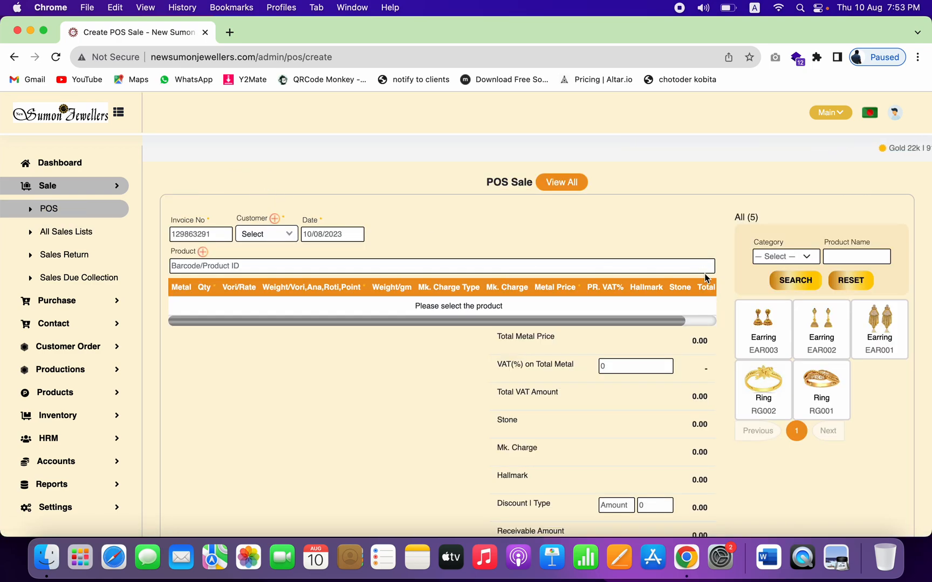
pyautogui.click(82, 237)
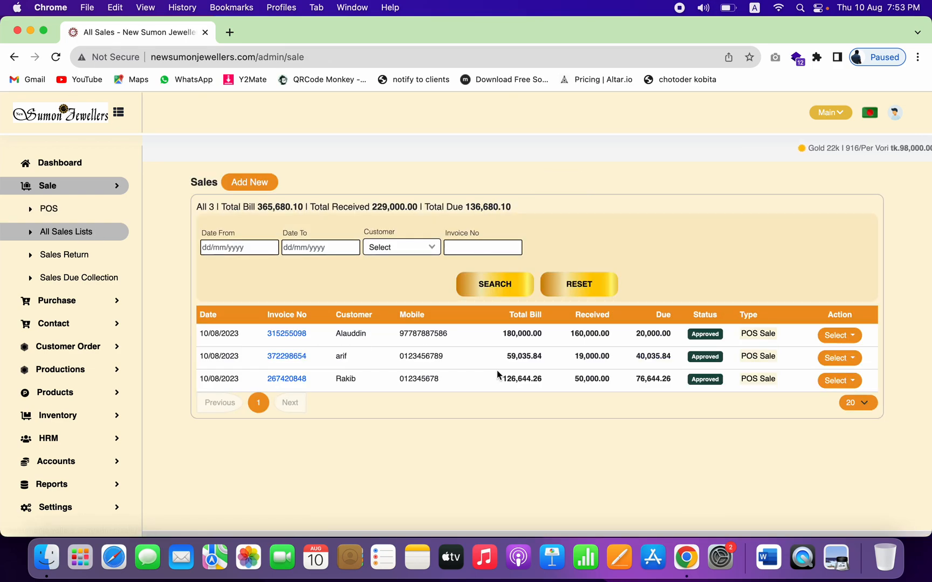
pyautogui.doubleClick(647, 334)
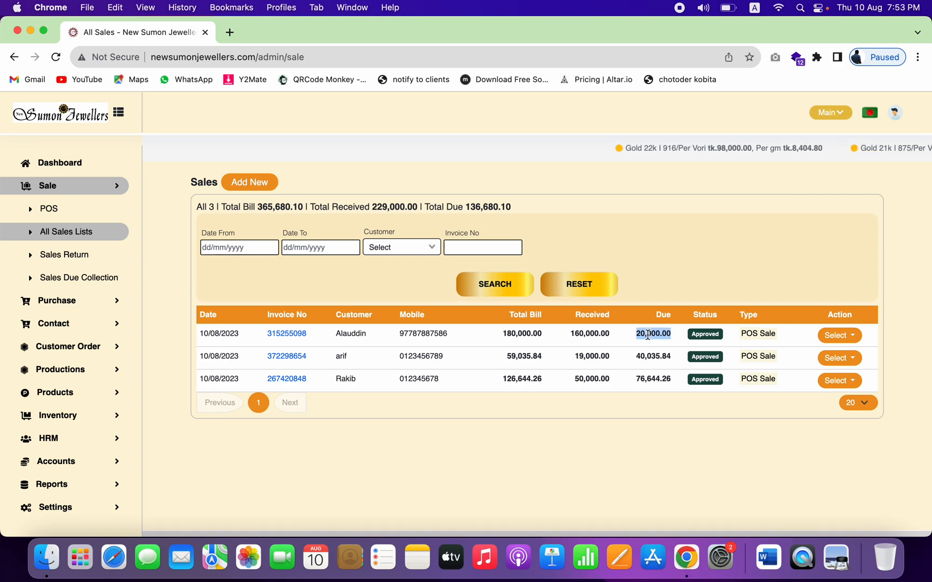
pyautogui.doubleClick(589, 333)
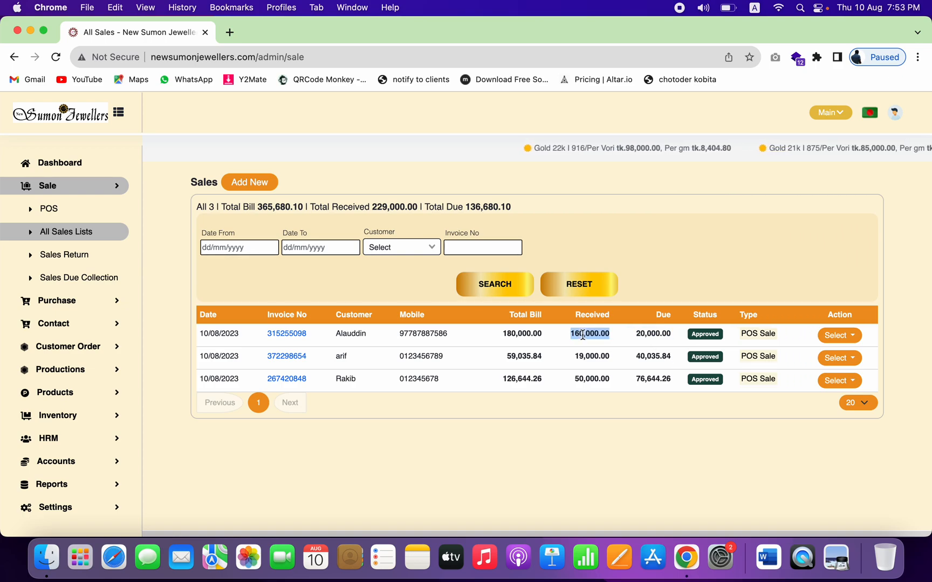
pyautogui.scroll(-2, 70, 426)
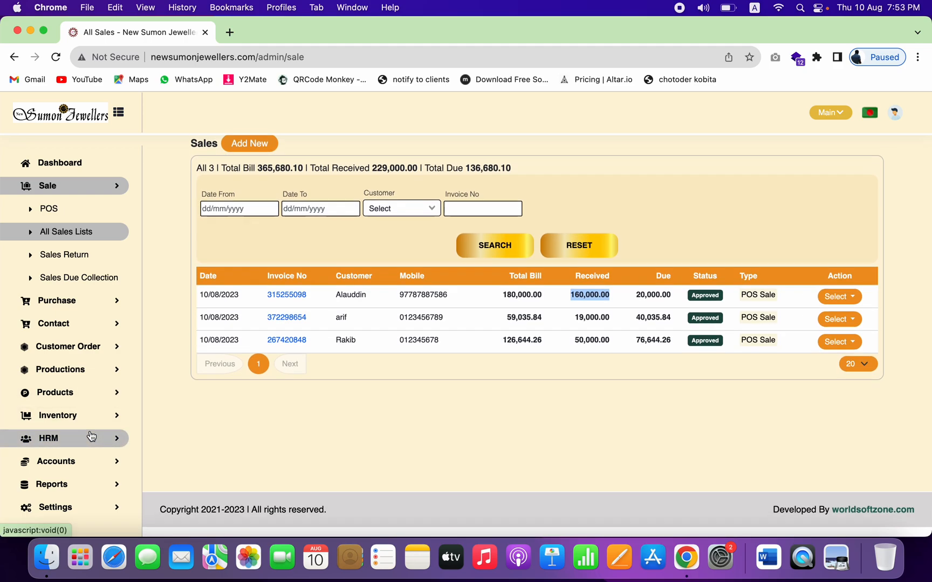
# Step: Expand Reports and its Sales Reports group in the sidebar
pyautogui.click(76, 495)
pyautogui.scroll(-5, 76, 495)
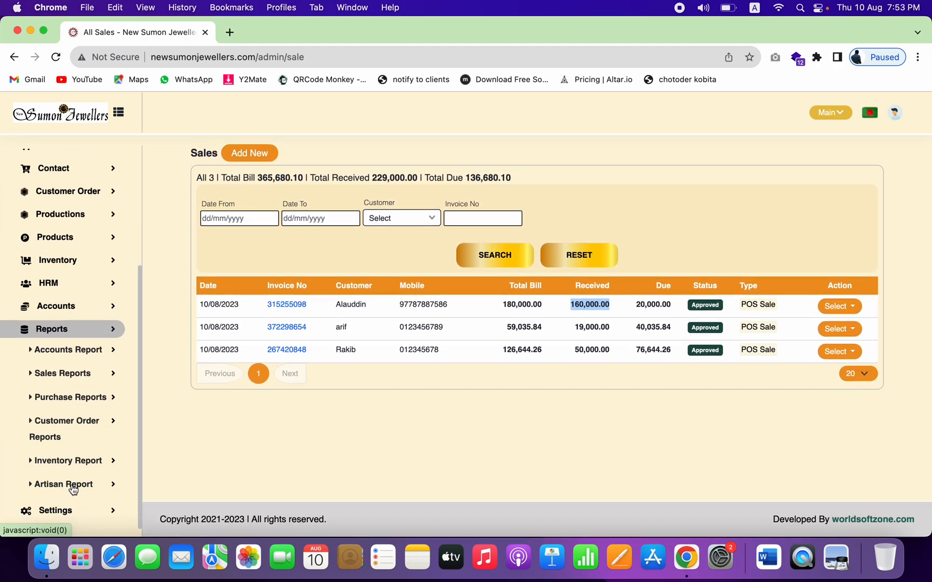
pyautogui.click(80, 383)
# Step: Load the Customer Ledger report for this sale's customer
pyautogui.click(78, 424)
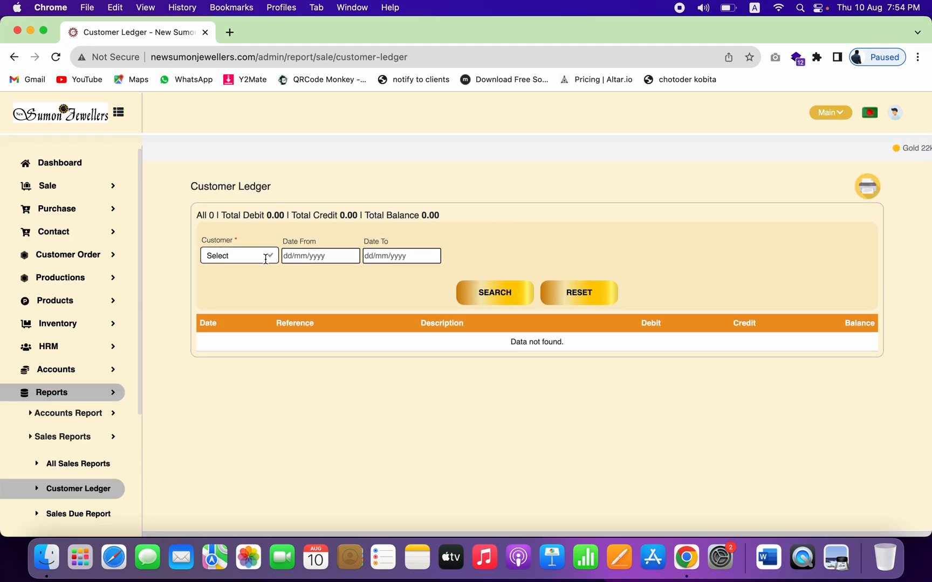
pyautogui.click(240, 255)
pyautogui.click(243, 349)
pyautogui.click(495, 292)
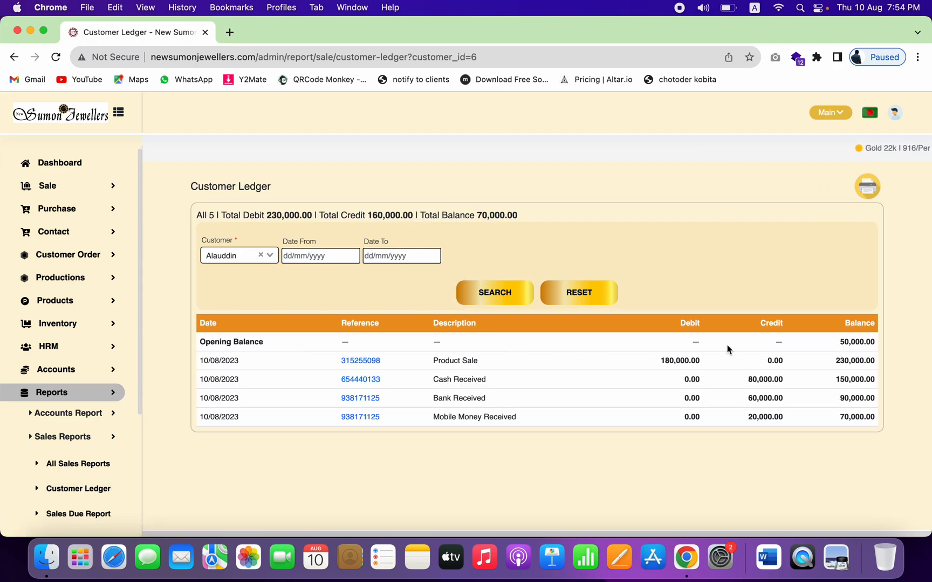
# Step: Review the 50,000.00 opening balance, 180,000.00 sale debit, and 60,000.00 bank and 20,000.00 mobile credits
pyautogui.doubleClick(856, 343)
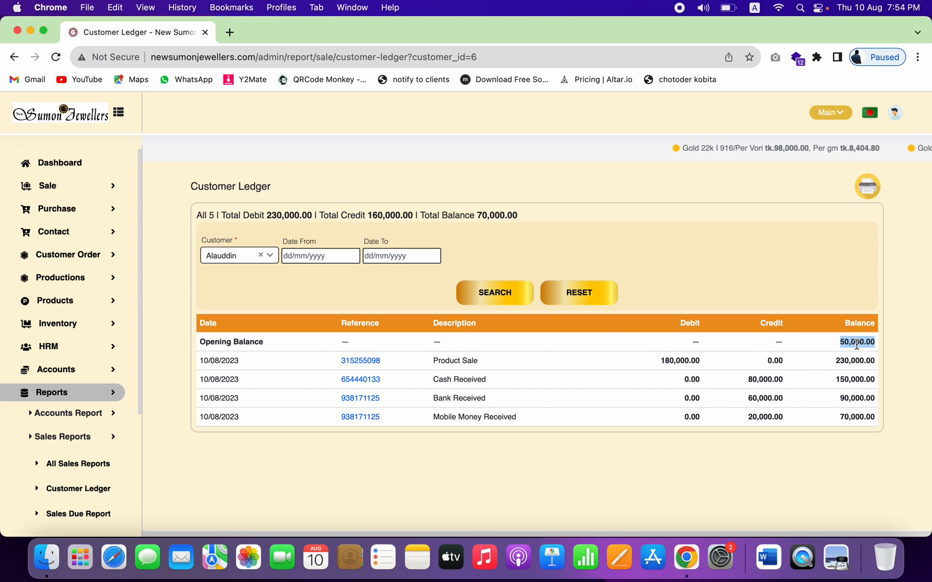
pyautogui.doubleClick(679, 360)
pyautogui.click(763, 384)
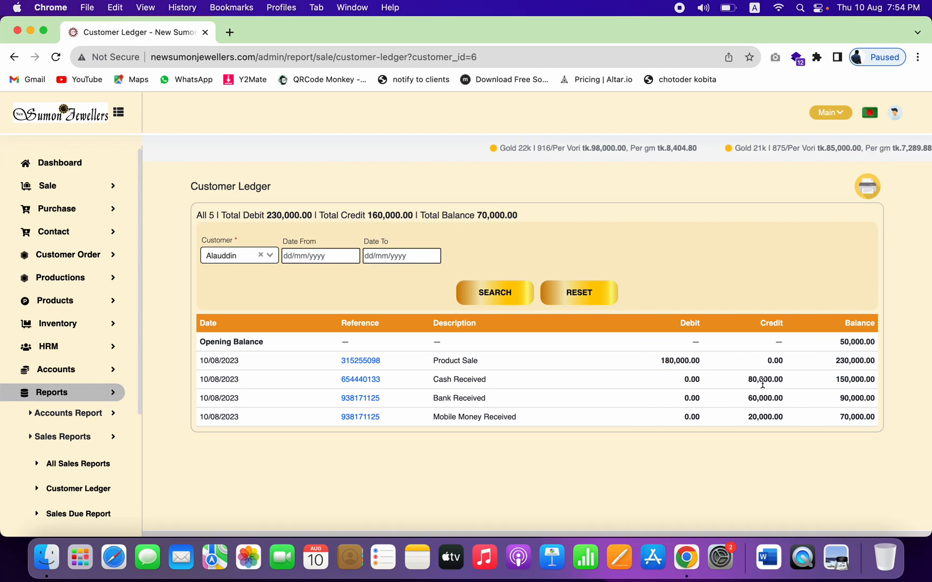
pyautogui.doubleClick(768, 399)
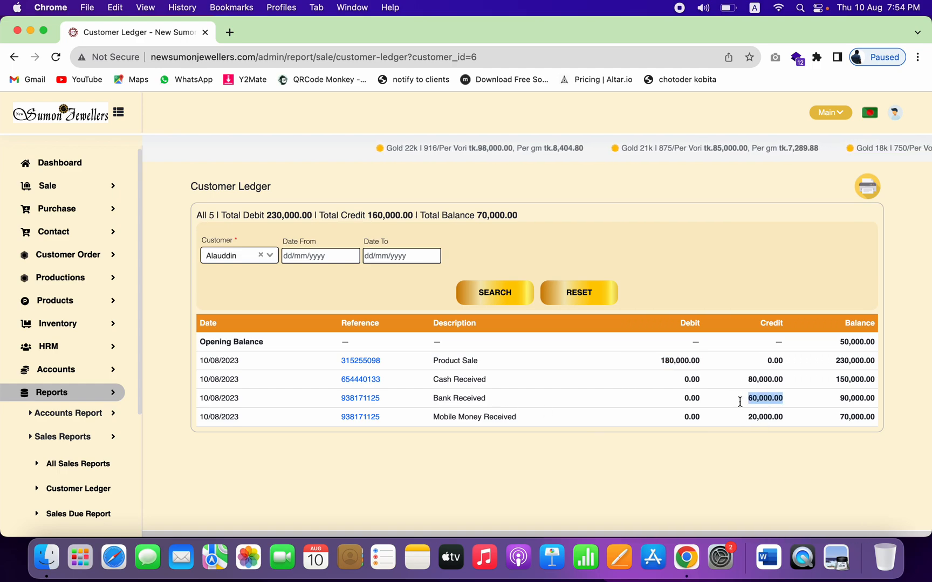
pyautogui.doubleClick(469, 418)
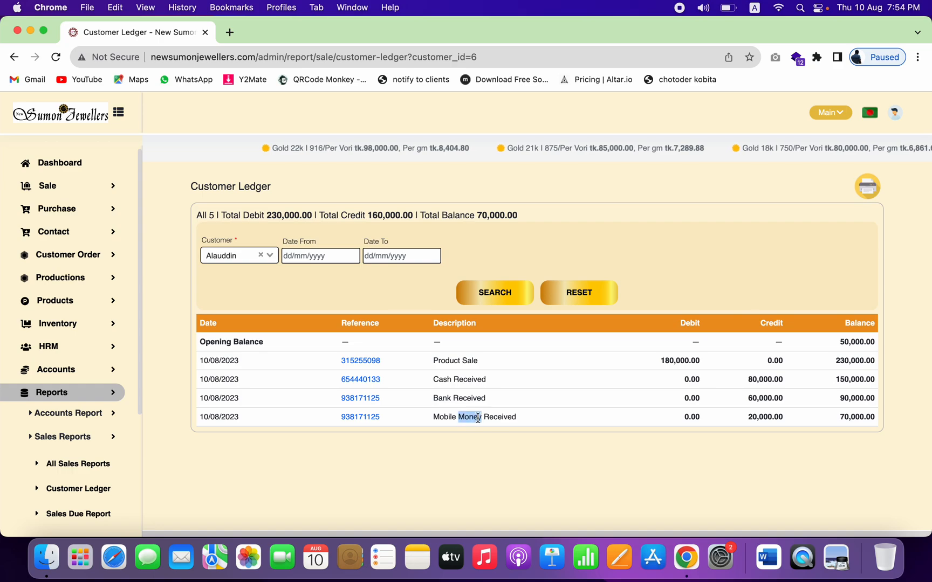
pyautogui.doubleClick(761, 416)
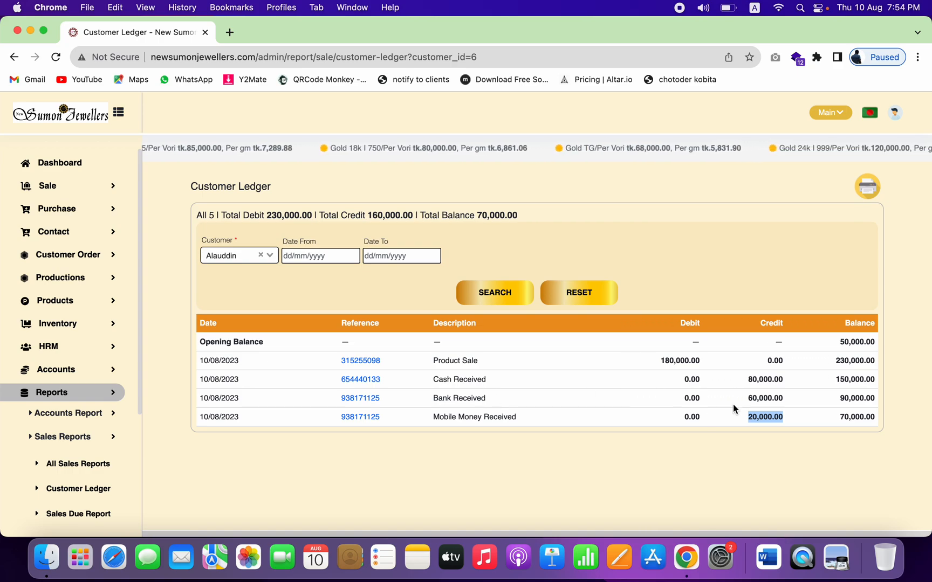
pyautogui.doubleClick(765, 398)
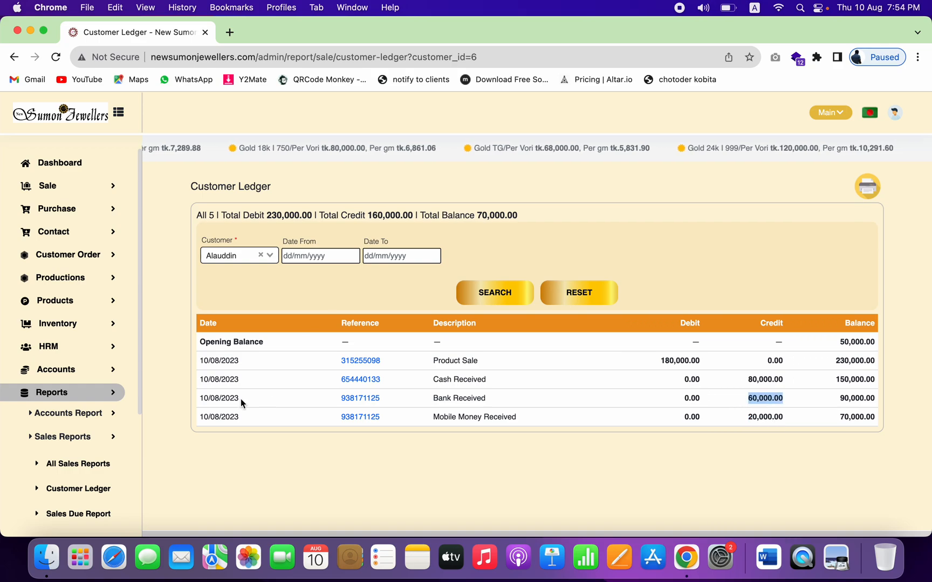
pyautogui.click(95, 418)
# Step: Check the Bank Book for the IBBL and DBBL accounts, then return to All Sales
pyautogui.scroll(-3, 95, 418)
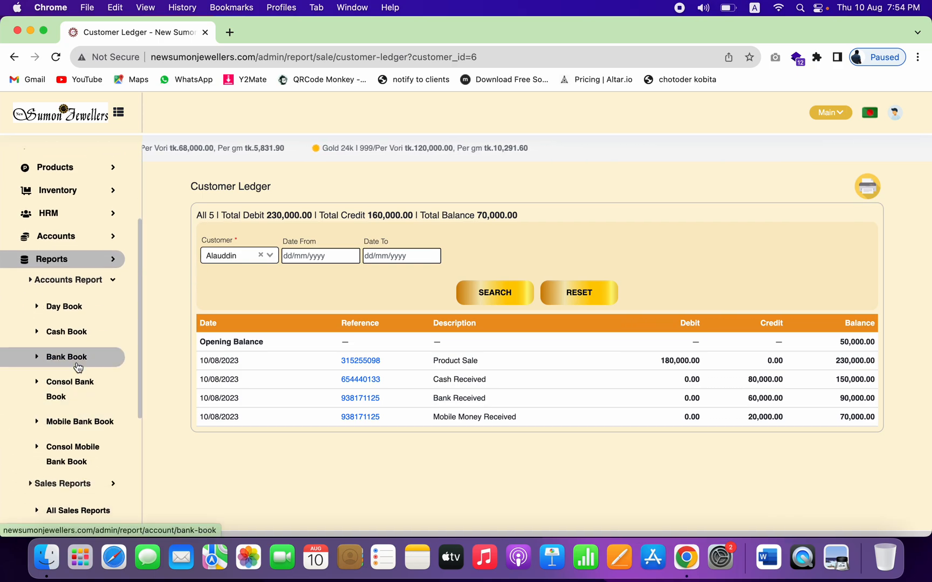
pyautogui.click(78, 367)
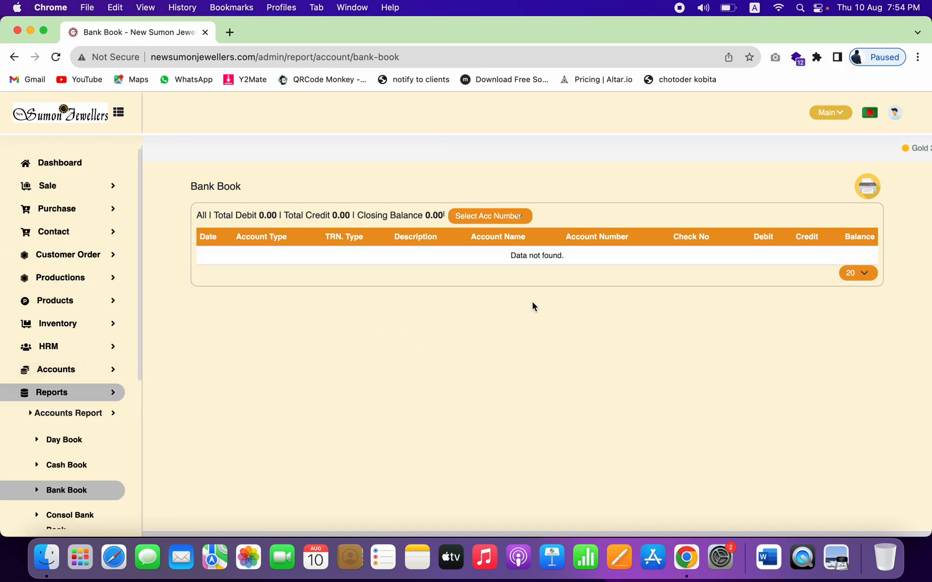
pyautogui.click(512, 220)
pyautogui.click(503, 230)
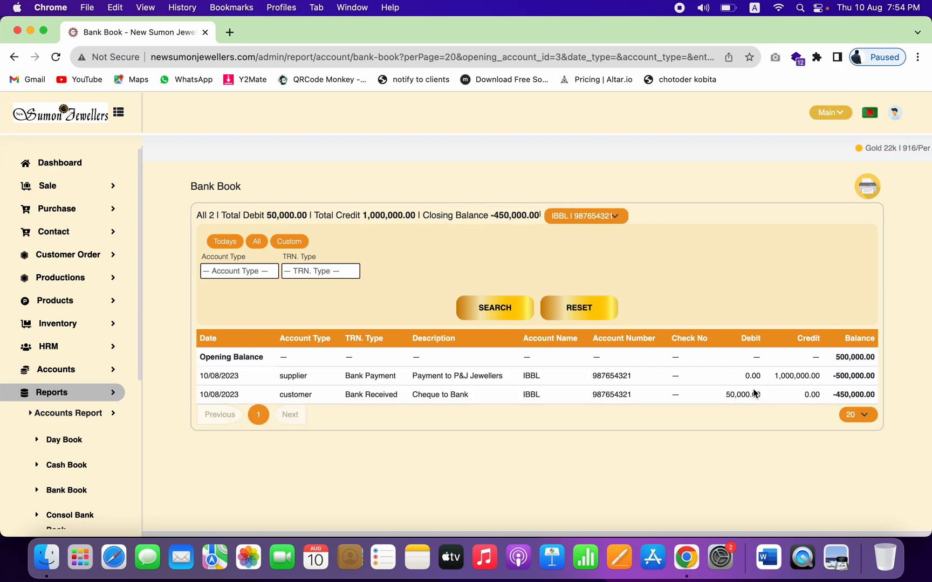
pyautogui.click(600, 220)
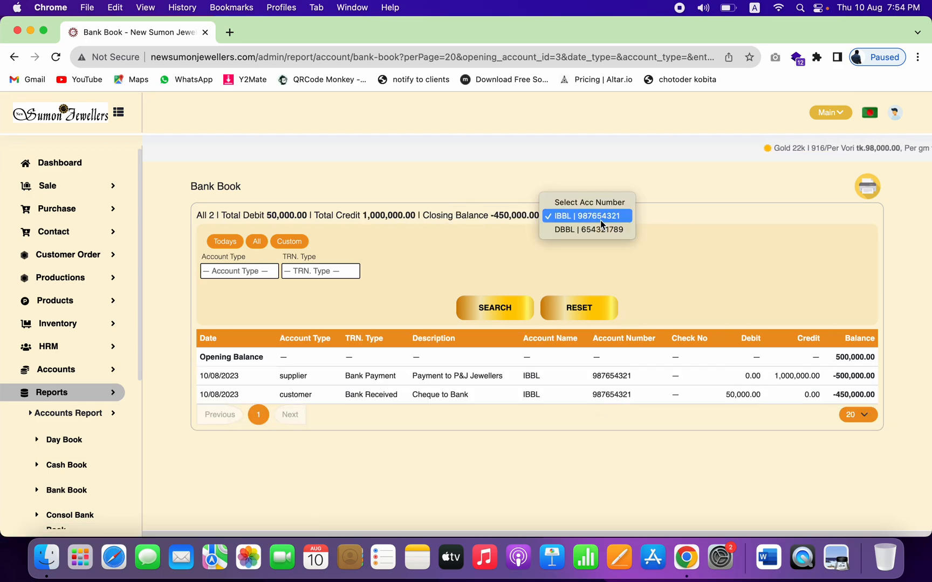
pyautogui.click(587, 230)
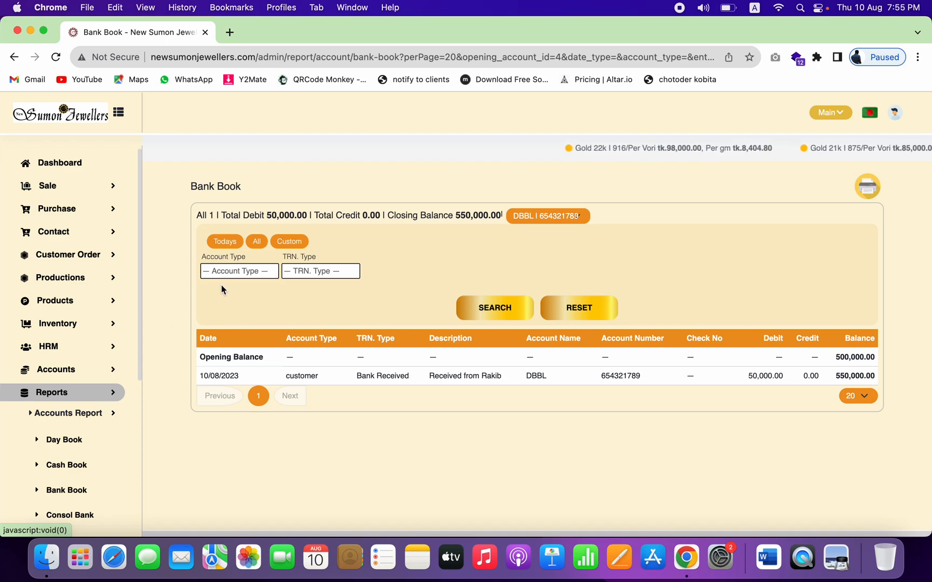
pyautogui.click(60, 185)
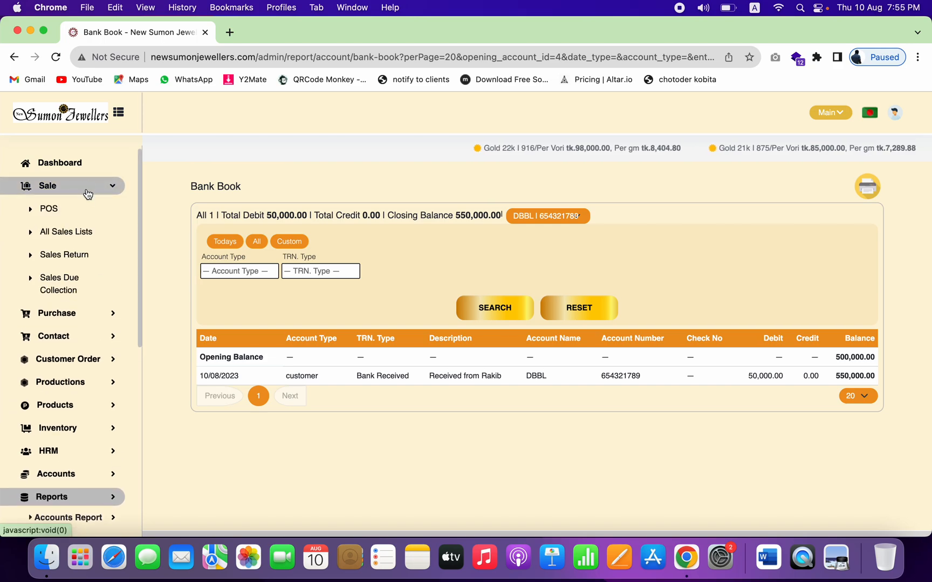
pyautogui.click(78, 238)
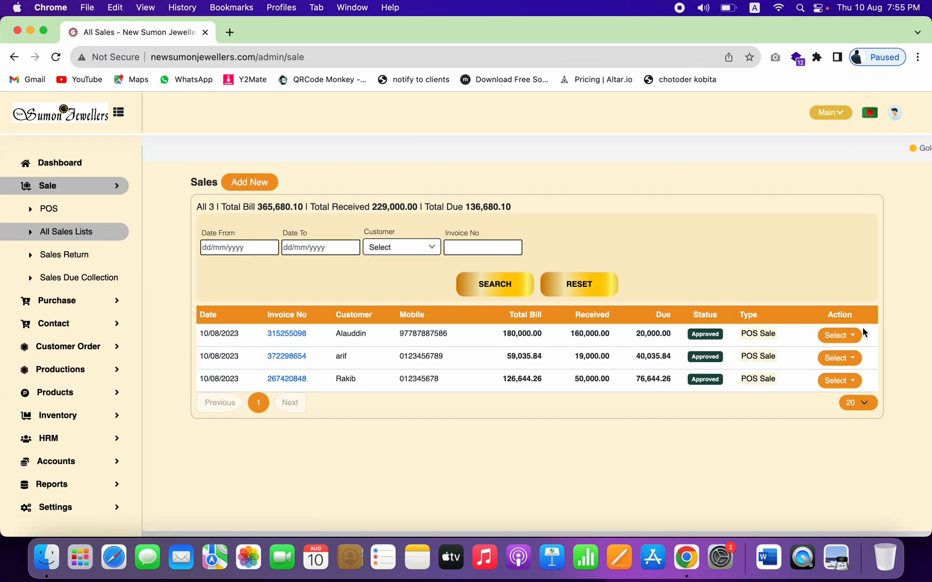
# Step: Start receiving the first sale's due payment with Card as the payment method
pyautogui.click(839, 335)
pyautogui.click(818, 366)
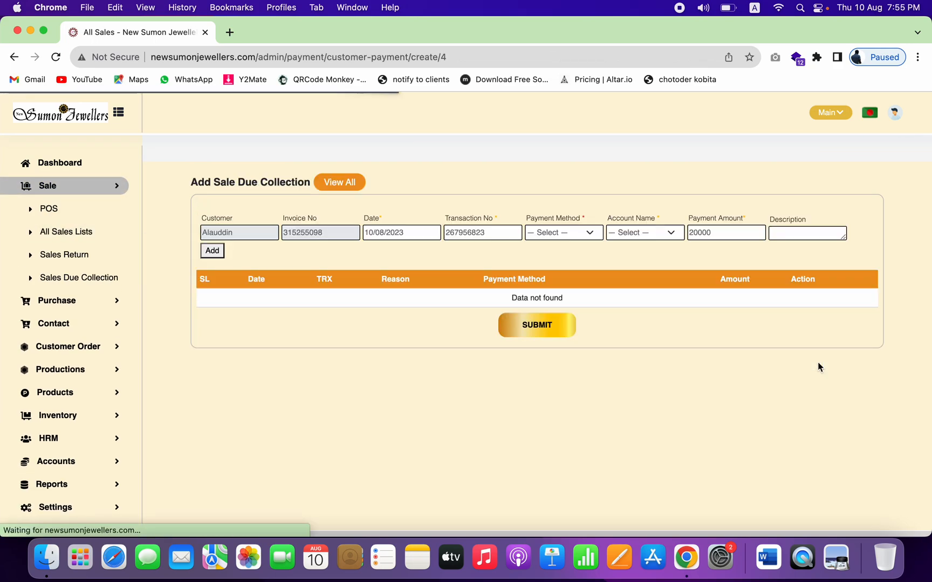
pyautogui.click(592, 238)
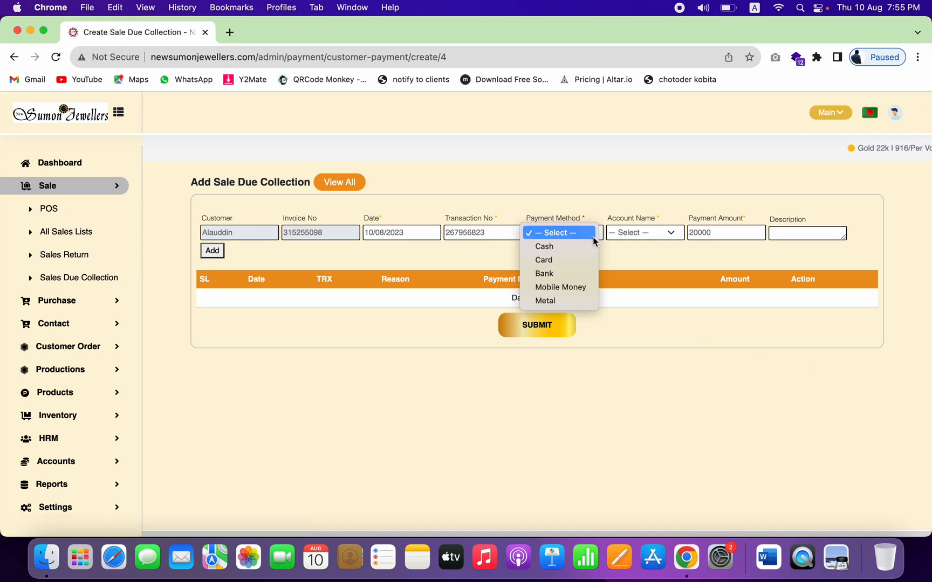
pyautogui.click(556, 261)
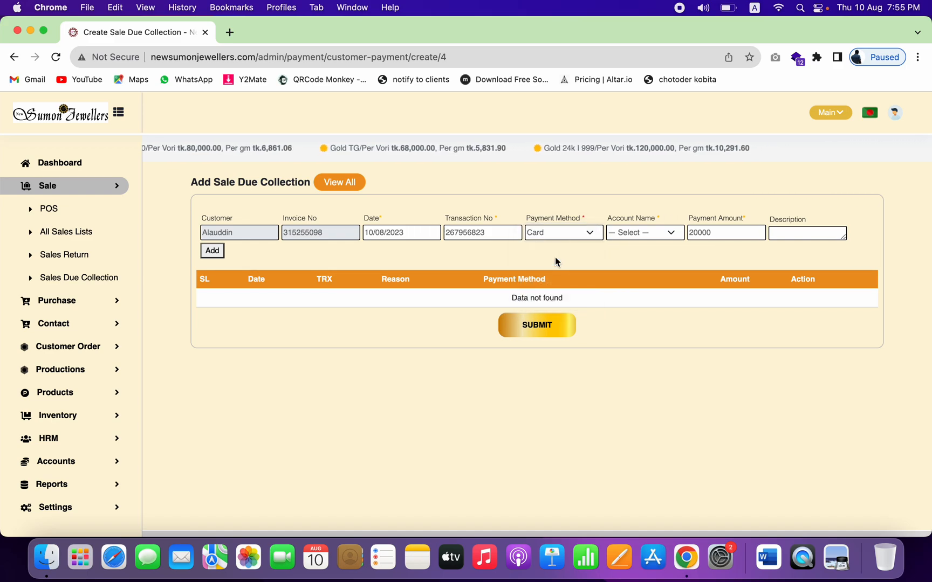
# Step: Leave Account Name unset while keeping Card, and expand the Accounts pages
pyautogui.click(656, 233)
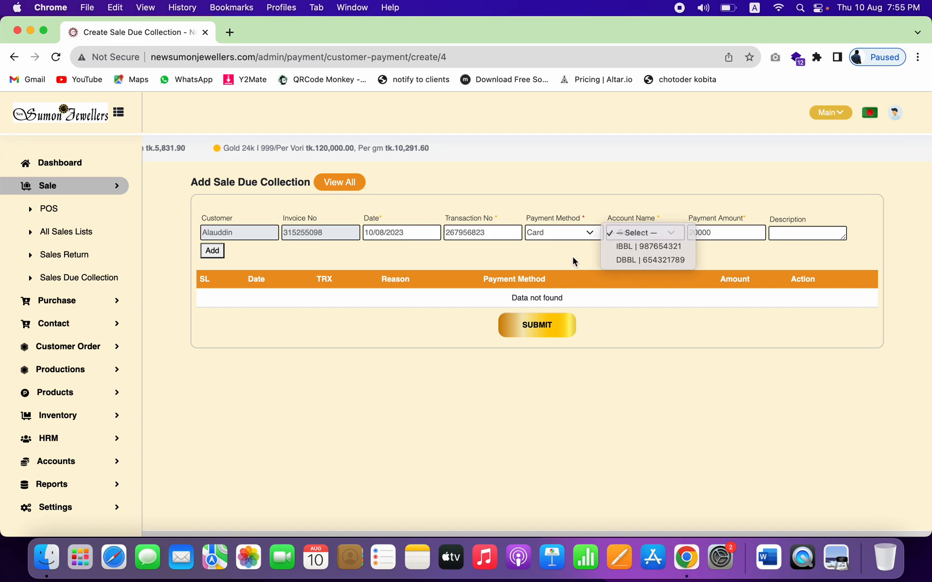
pyautogui.click(589, 235)
pyautogui.click(593, 233)
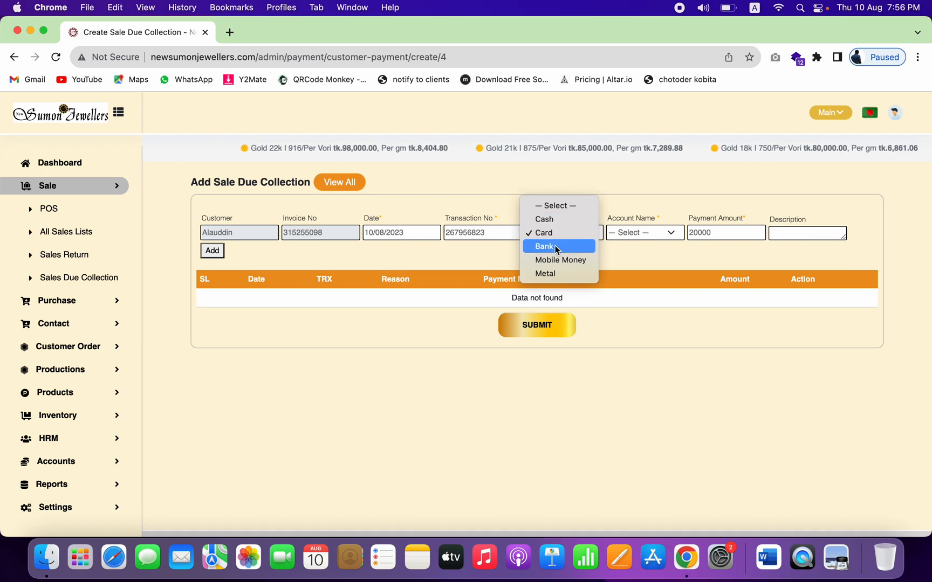
pyautogui.click(635, 252)
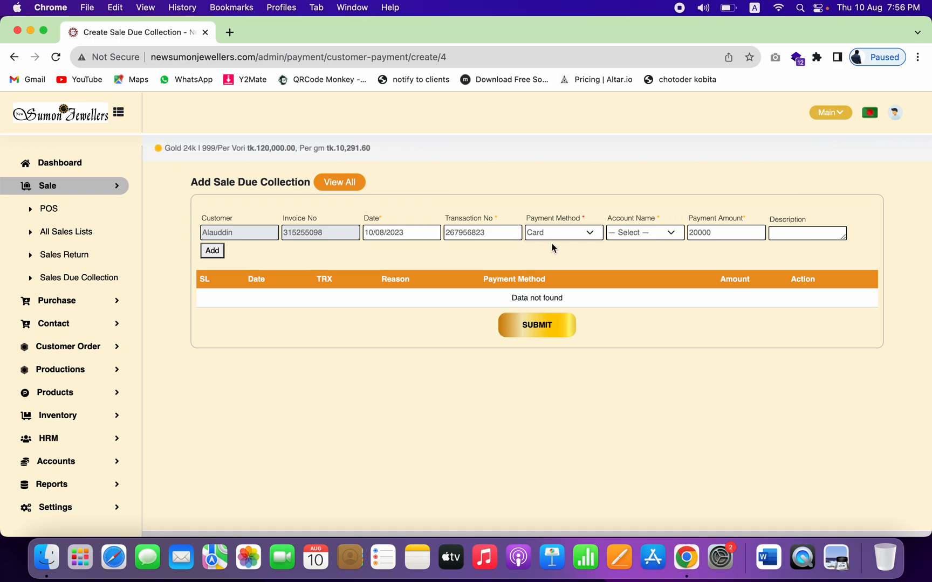
pyautogui.click(574, 236)
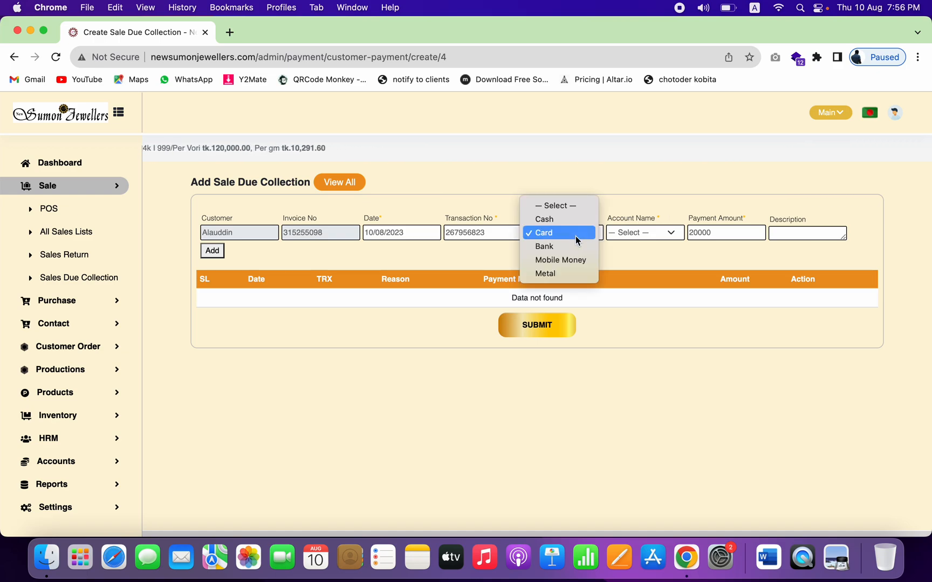
pyautogui.click(395, 251)
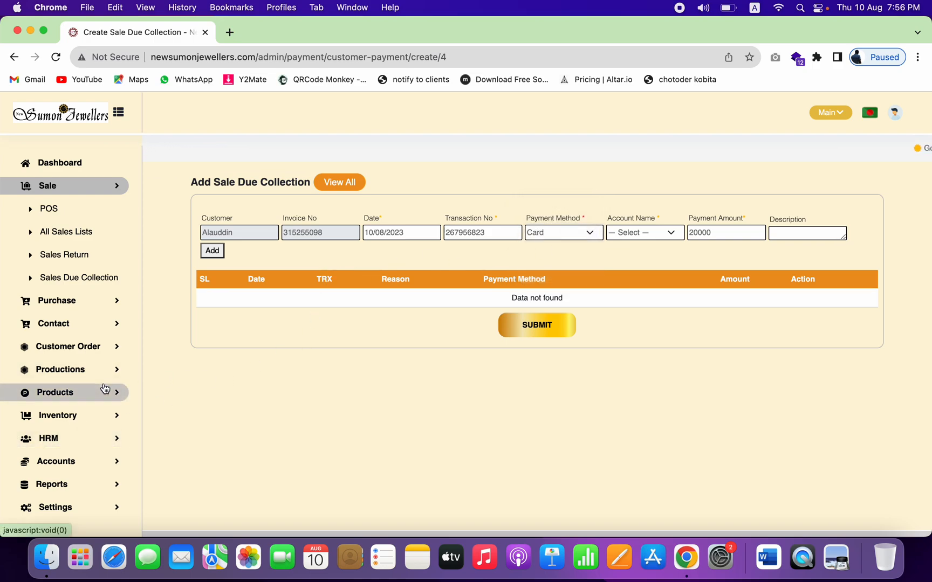
pyautogui.scroll(-1, 105, 388)
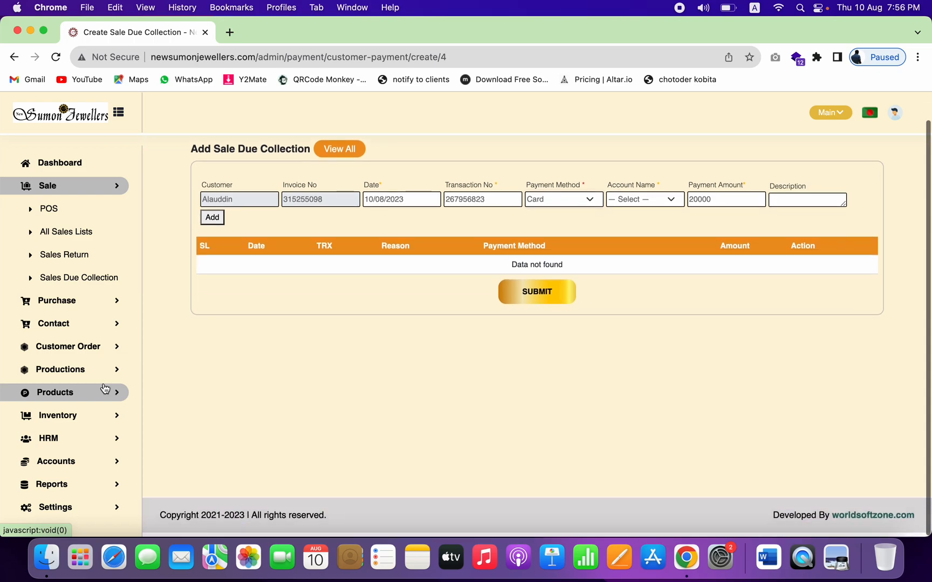
pyautogui.click(79, 462)
pyautogui.scroll(-2, 78, 466)
# Step: Deposit the pending 60,000 cheque into the IBBL account from Cheque Registered
pyautogui.click(69, 468)
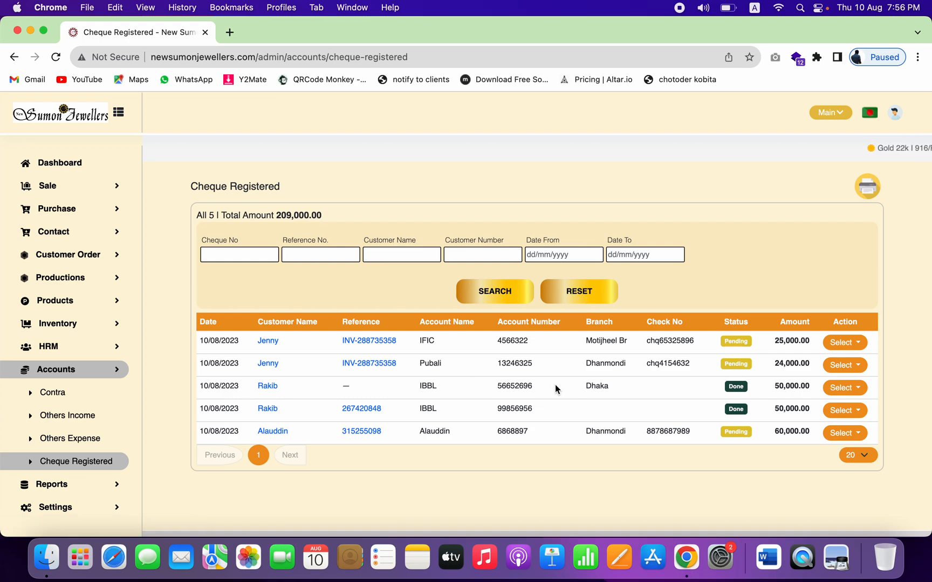
pyautogui.scroll(-1, 642, 422)
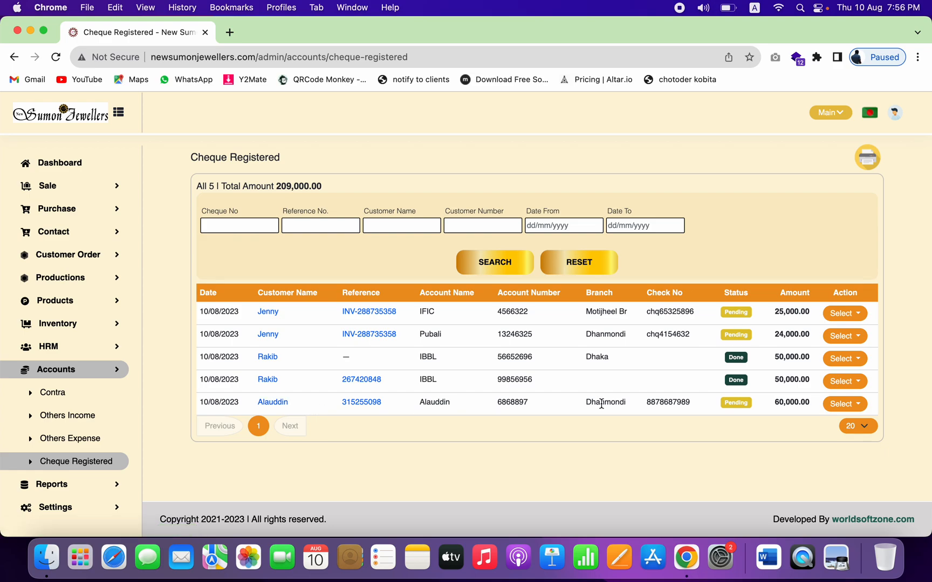
pyautogui.click(843, 406)
pyautogui.click(806, 451)
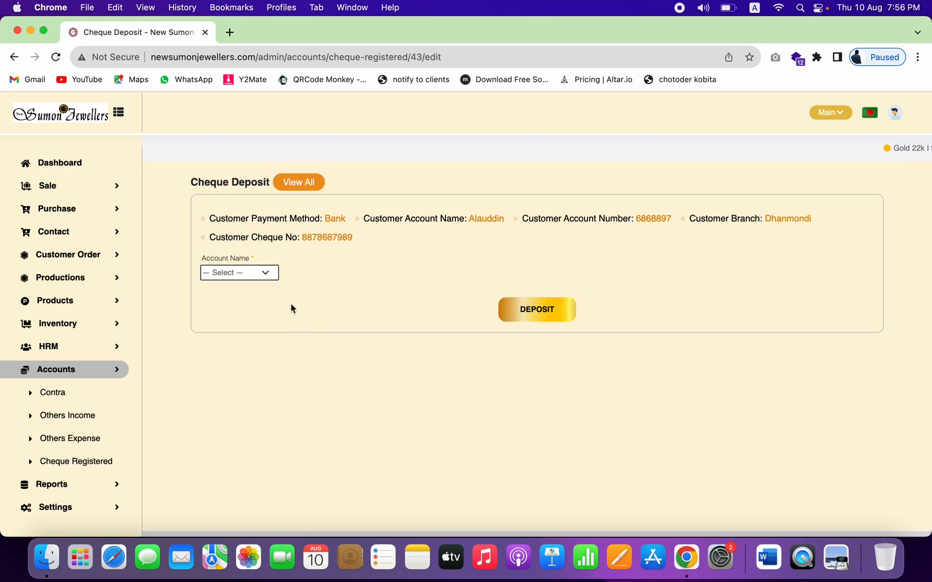
pyautogui.click(272, 273)
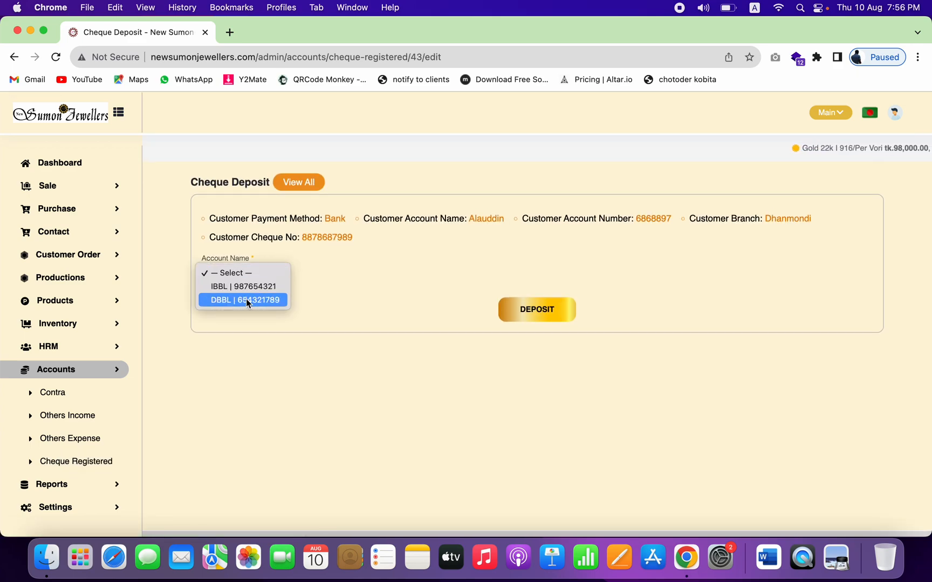
pyautogui.click(252, 286)
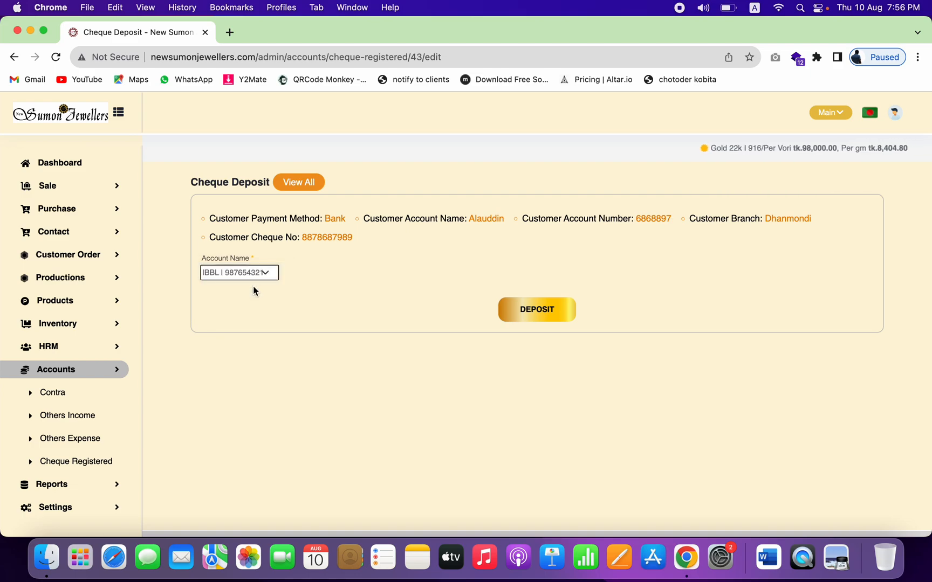
pyautogui.click(548, 314)
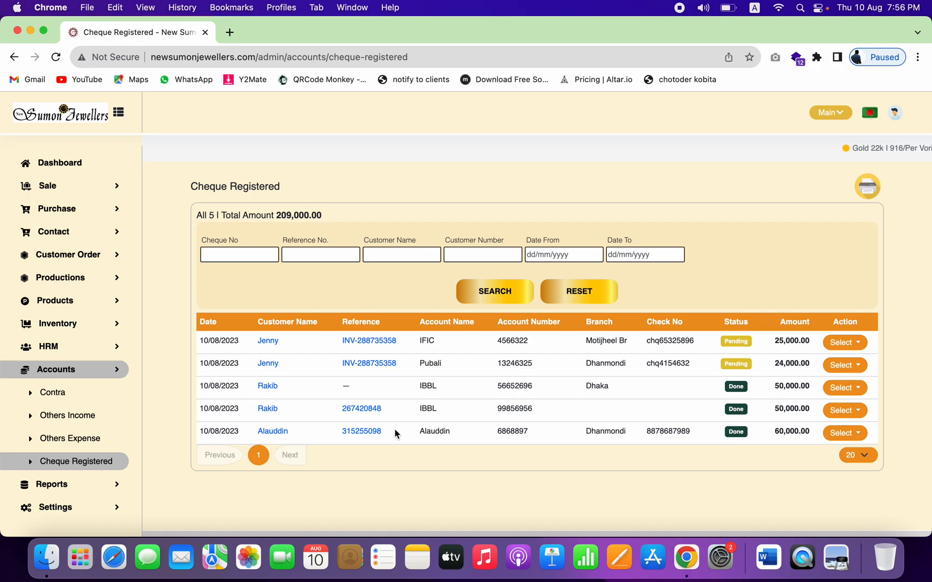
pyautogui.click(72, 485)
pyautogui.scroll(-5, 71, 485)
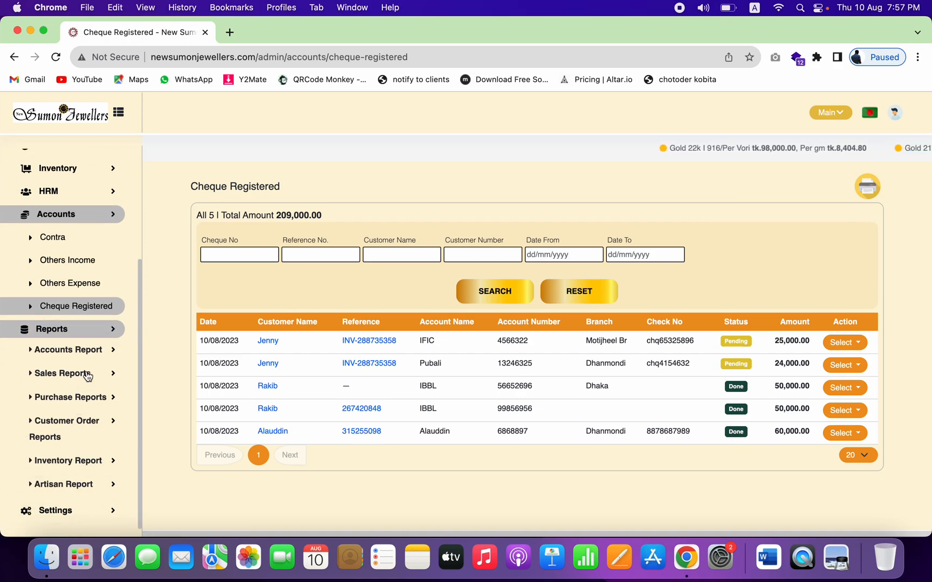
pyautogui.click(89, 357)
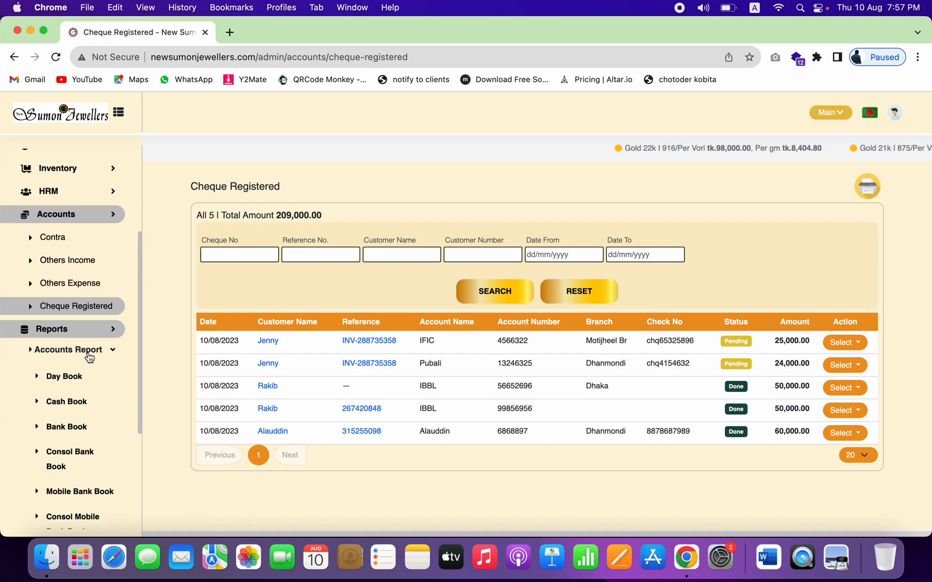
pyautogui.click(81, 426)
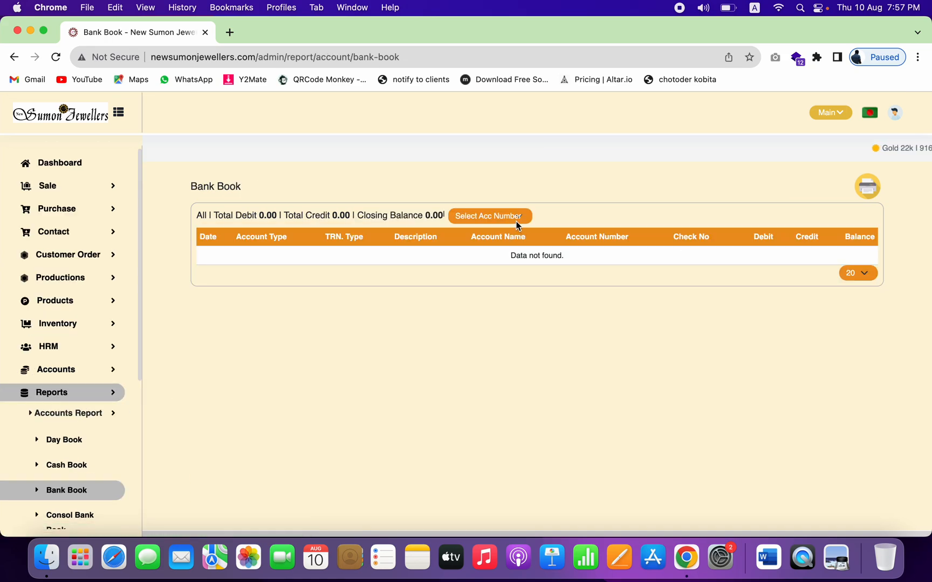
pyautogui.click(516, 221)
pyautogui.click(502, 231)
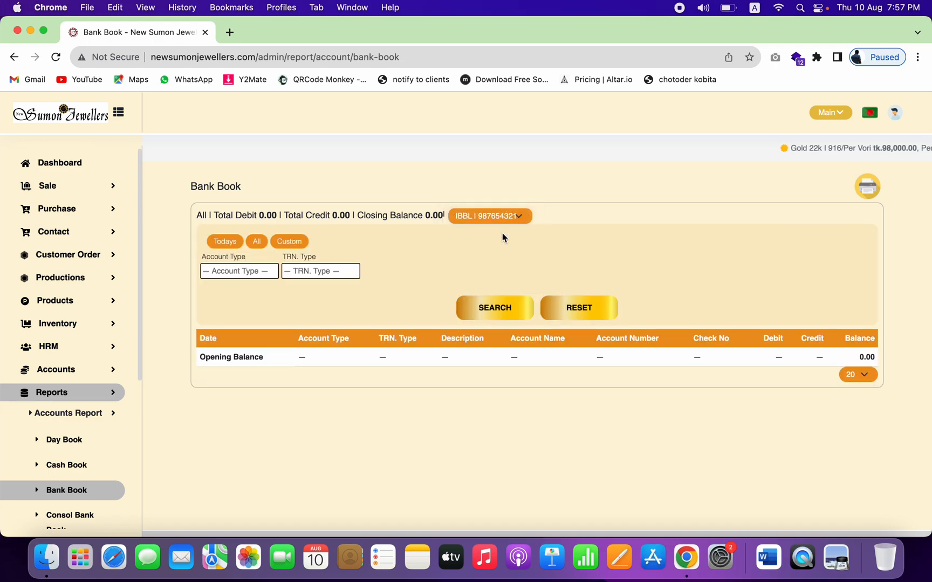
pyautogui.doubleClick(736, 412)
pyautogui.doubleClick(688, 413)
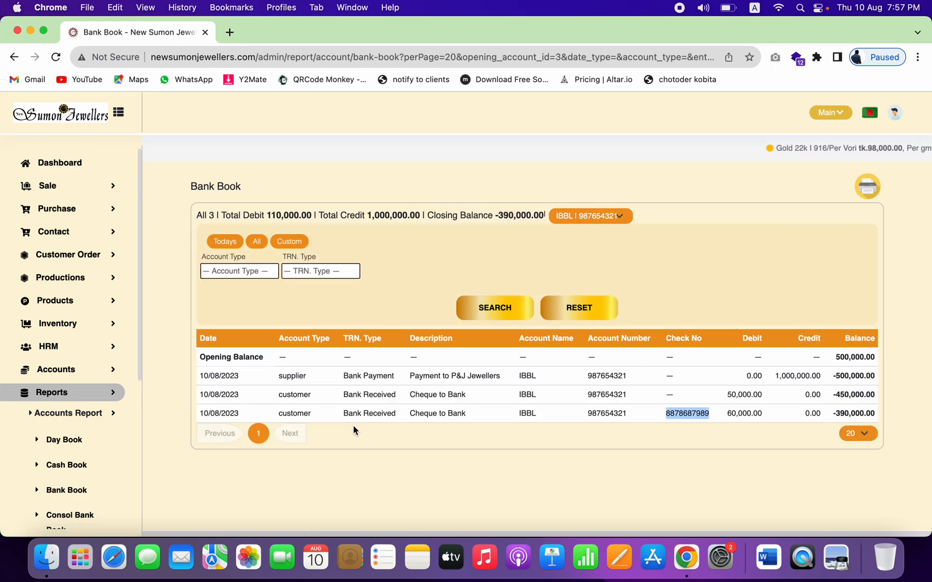
pyautogui.click(376, 420)
pyautogui.doubleClick(300, 413)
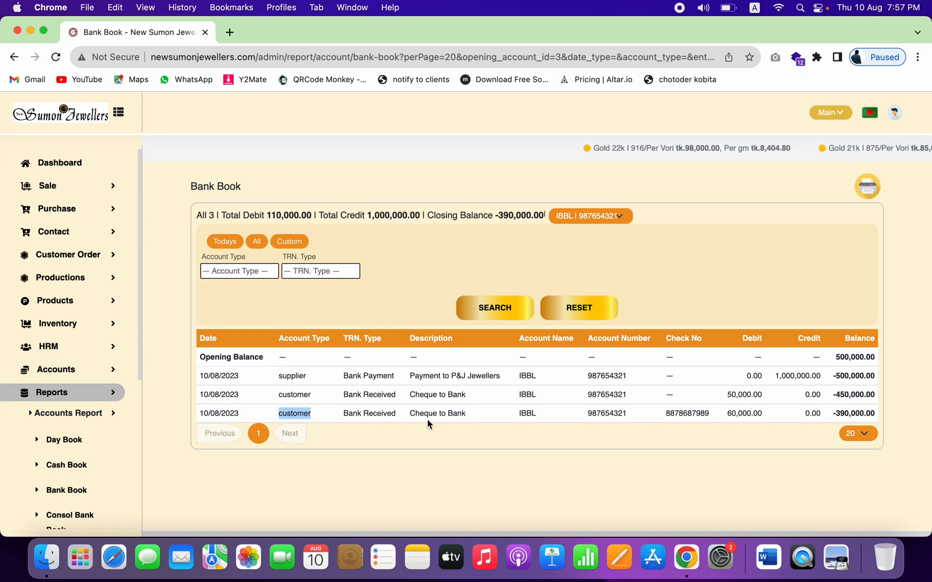
pyautogui.doubleClick(449, 413)
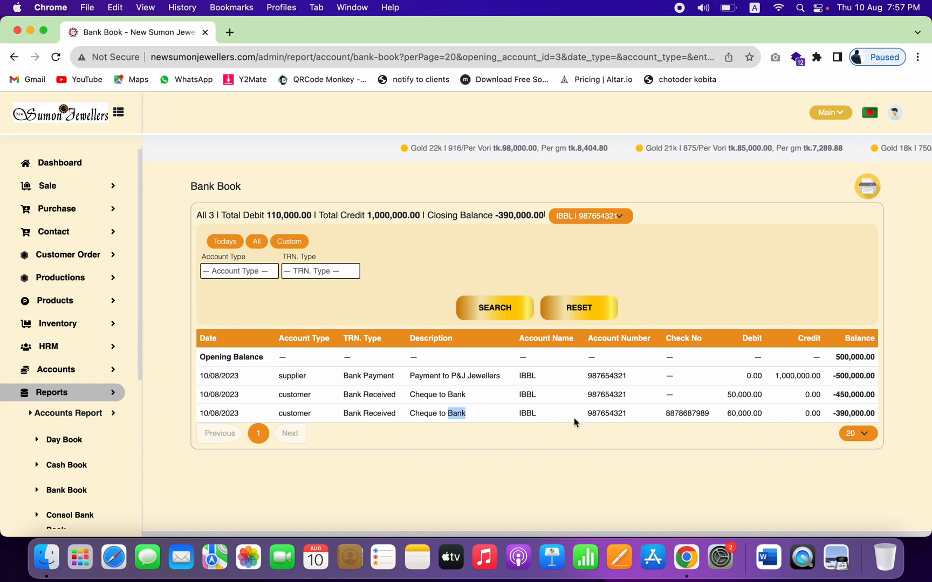
pyautogui.doubleClick(422, 413)
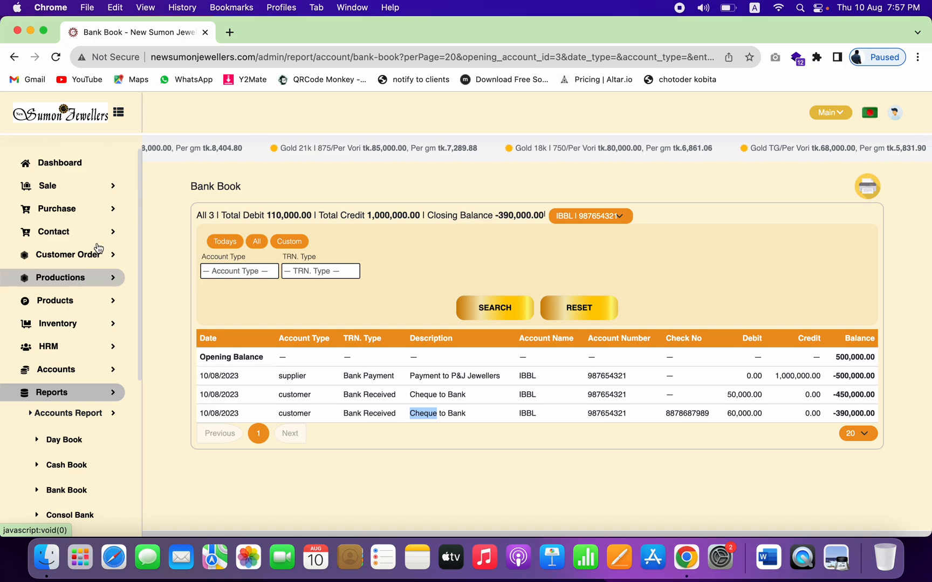
pyautogui.click(84, 372)
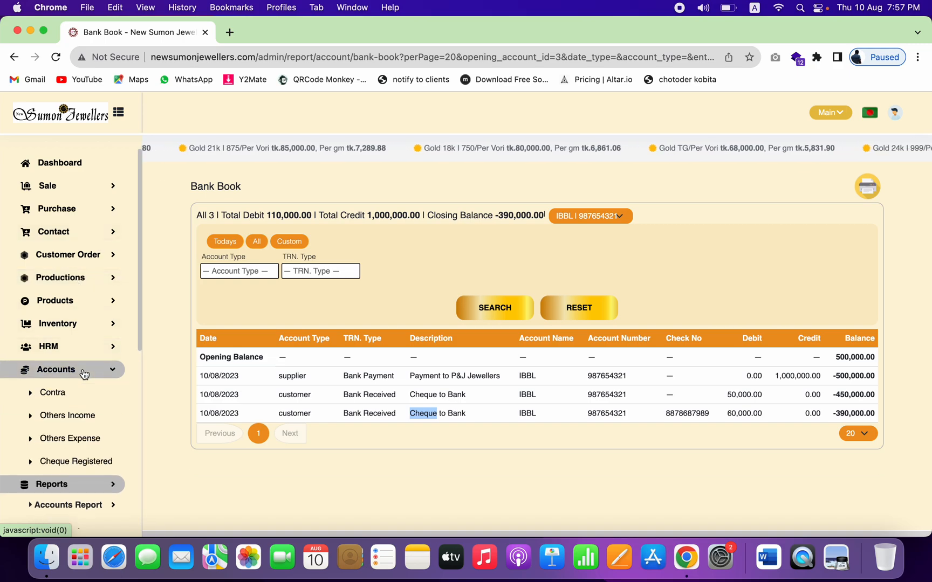
pyautogui.click(70, 464)
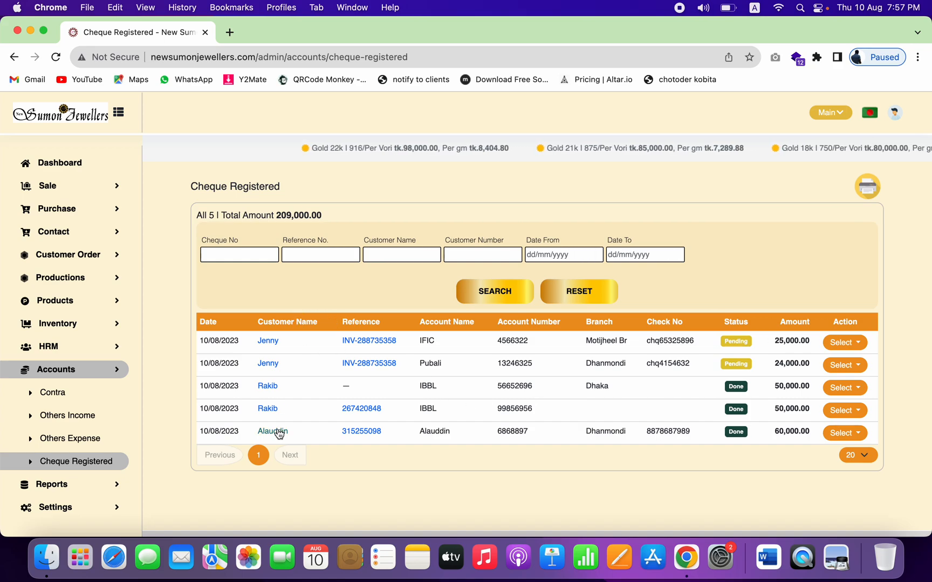
# Step: Browse the All Sales Lists, Sales Due Collection and Sales Return pages under Sale
pyautogui.click(80, 191)
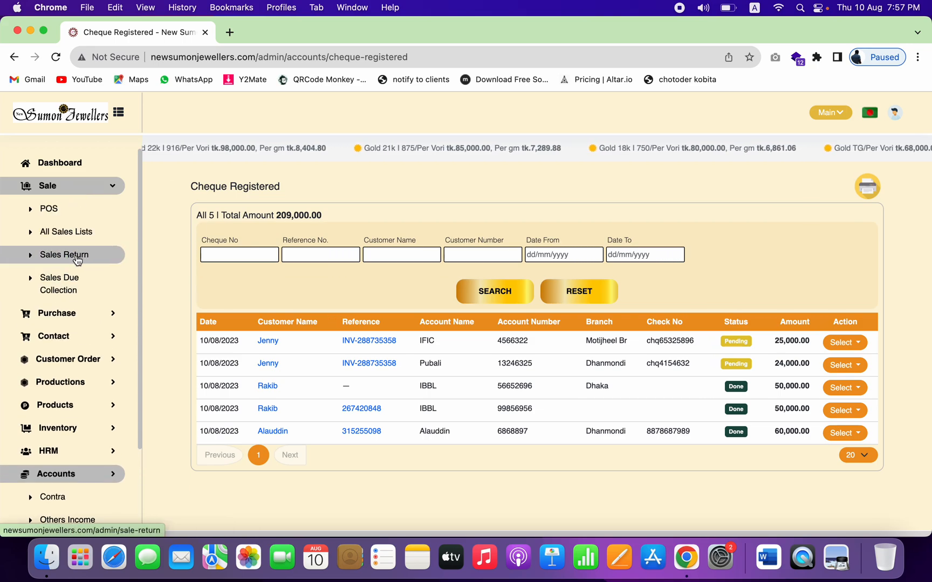
pyautogui.click(102, 238)
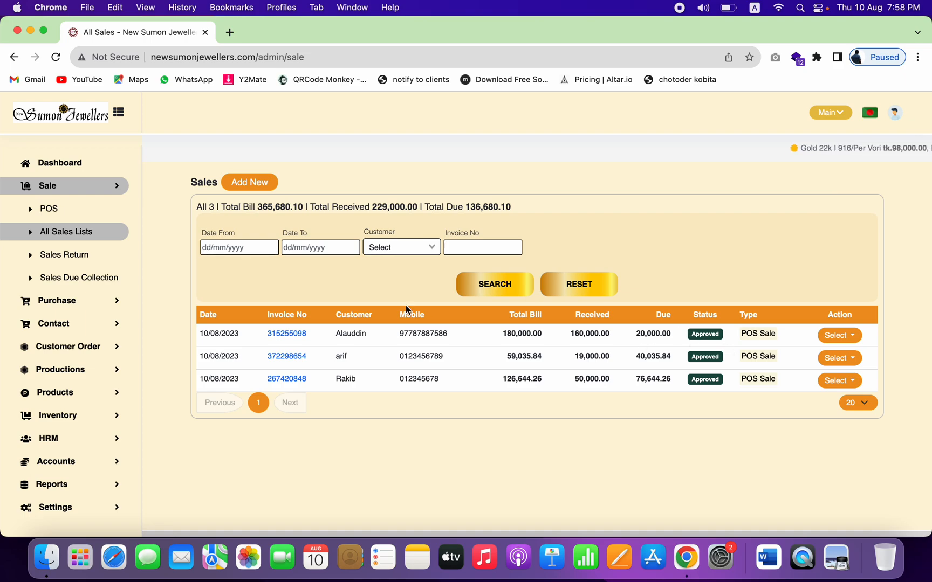
pyautogui.click(94, 277)
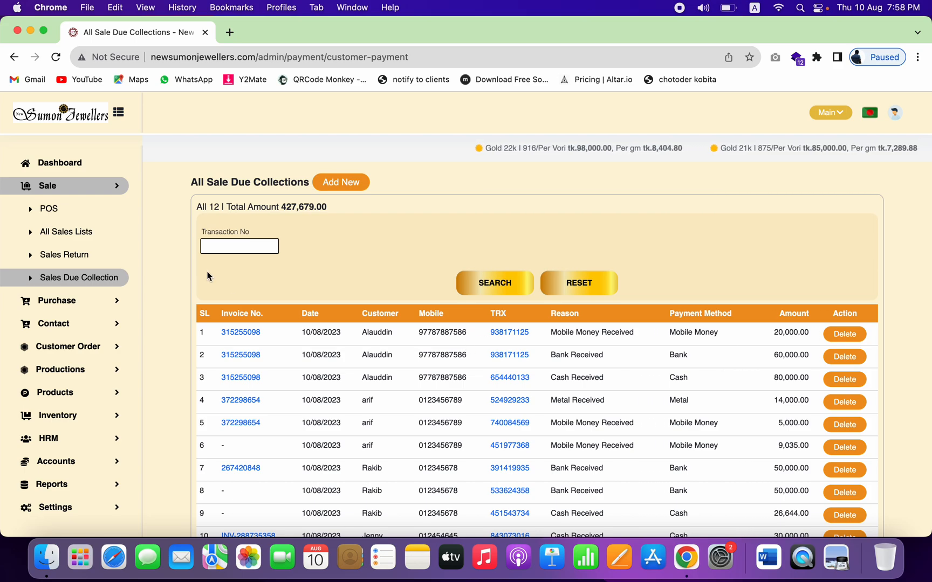
pyautogui.click(79, 255)
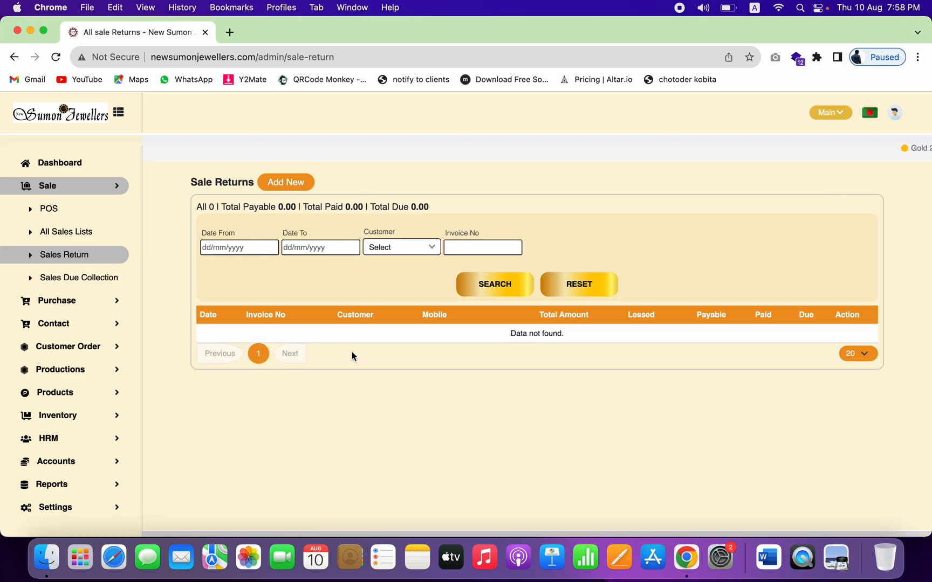
# Step: Start a new sale return for the first sale, the 180,000.00 sale
pyautogui.click(282, 183)
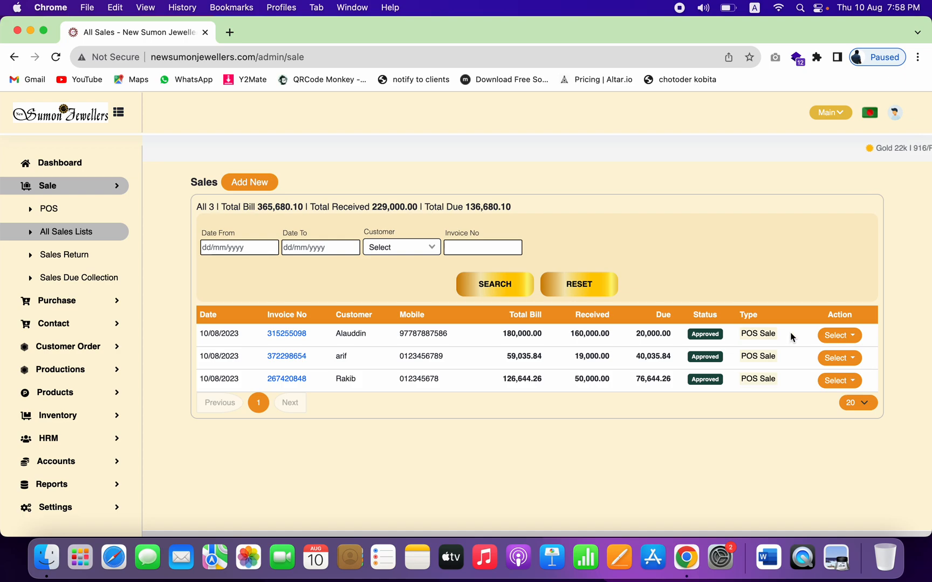
pyautogui.click(830, 338)
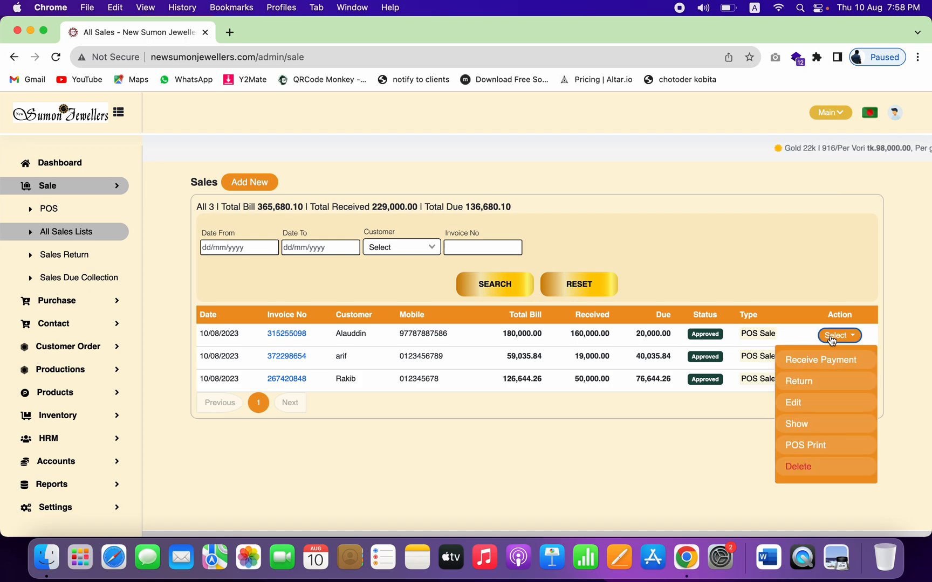
pyautogui.click(798, 382)
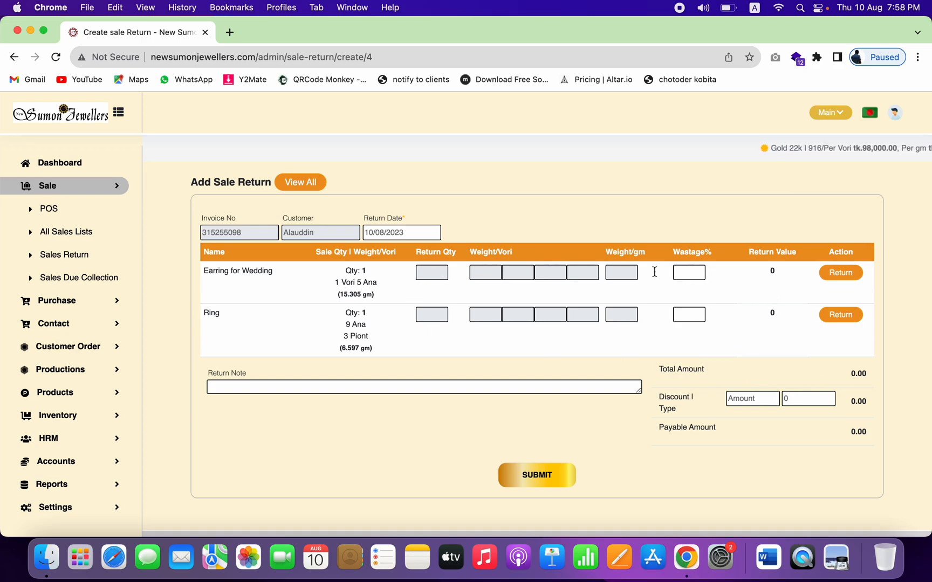
# Step: Return the ring with 5% wastage and submit the 44,524.28 return
pyautogui.click(840, 317)
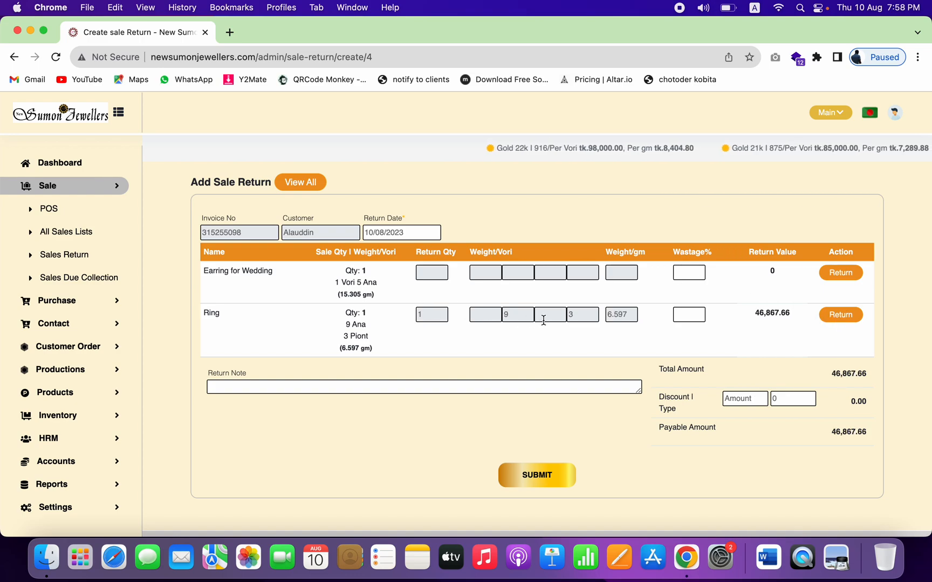
pyautogui.click(695, 316)
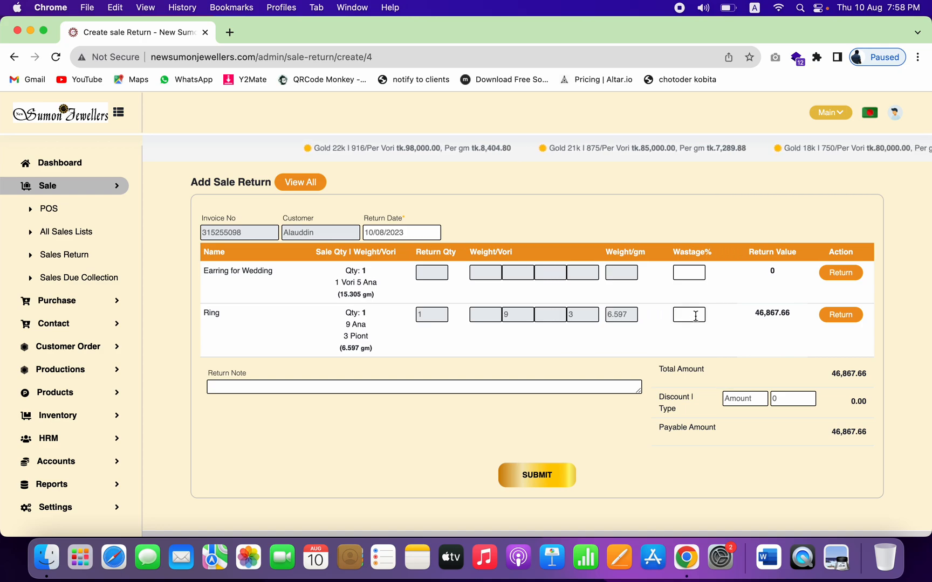
pyautogui.write('5')
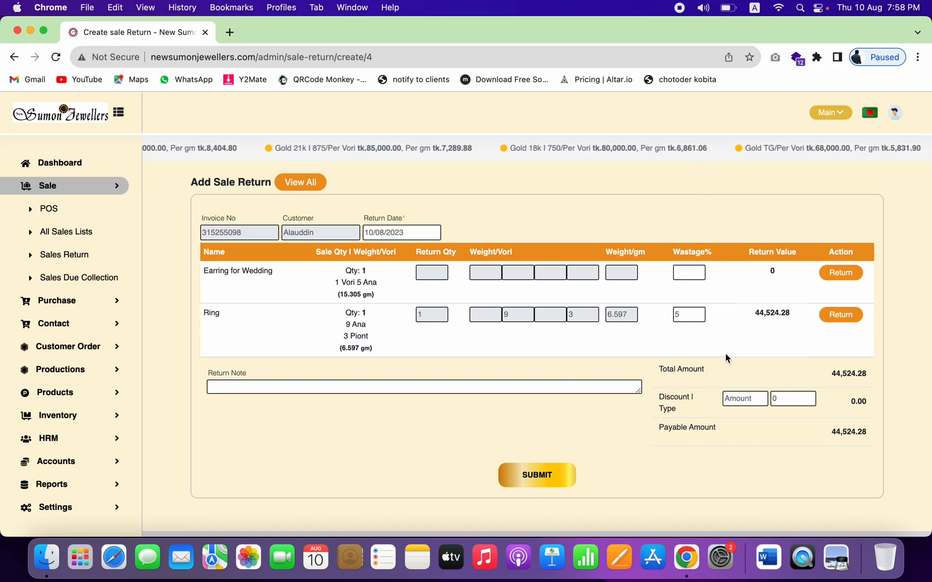
pyautogui.click(542, 474)
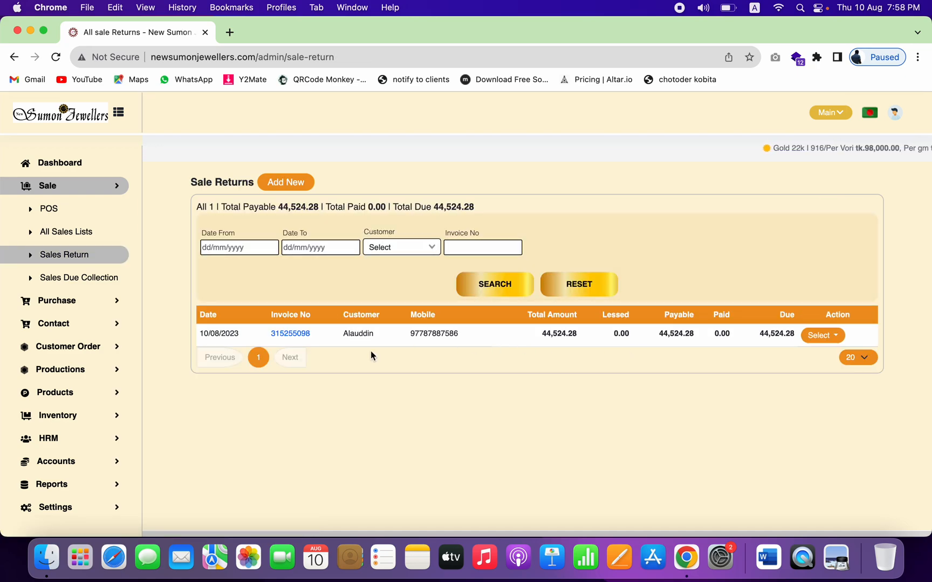
# Step: View the returned sale's invoice
pyautogui.click(297, 333)
pyautogui.scroll(-10, 477, 347)
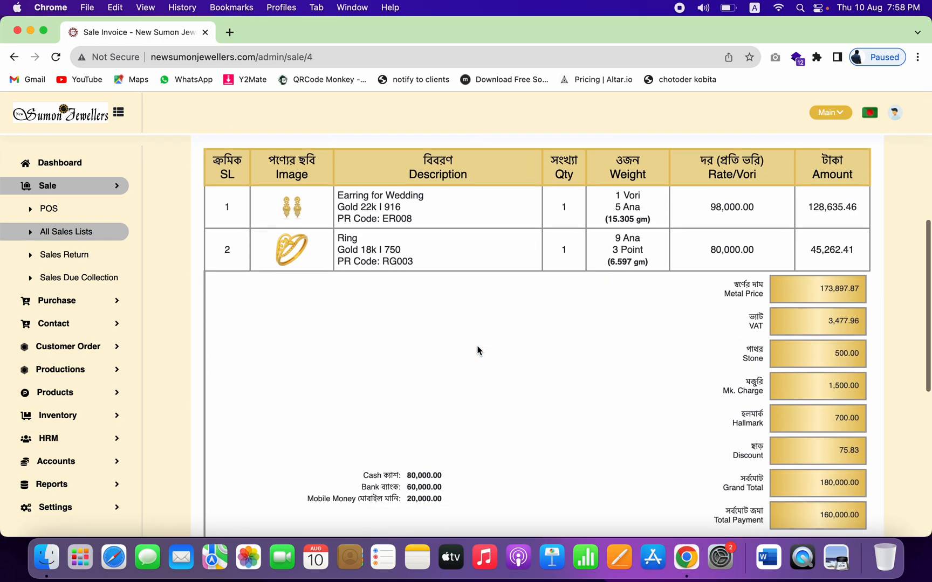
pyautogui.rightClick(478, 350)
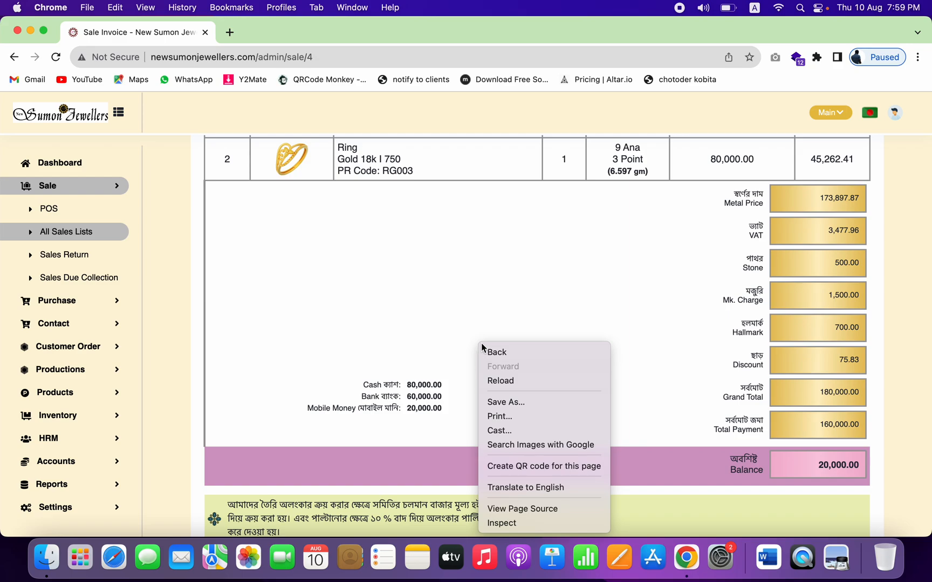
pyautogui.click(603, 306)
pyautogui.scroll(4, 603, 306)
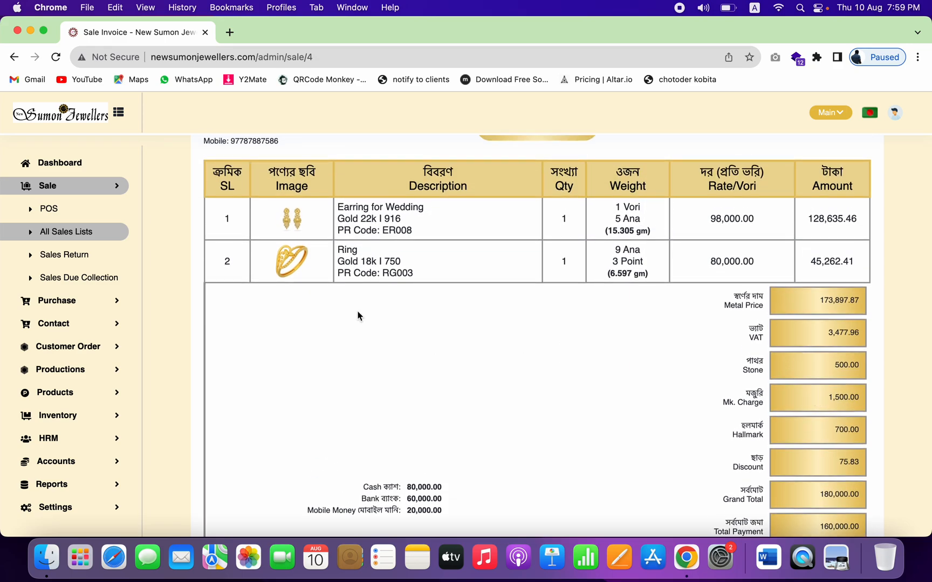
# Step: Check the Sale Returns list for the return's 44,524.28 total and payable amounts
pyautogui.click(84, 232)
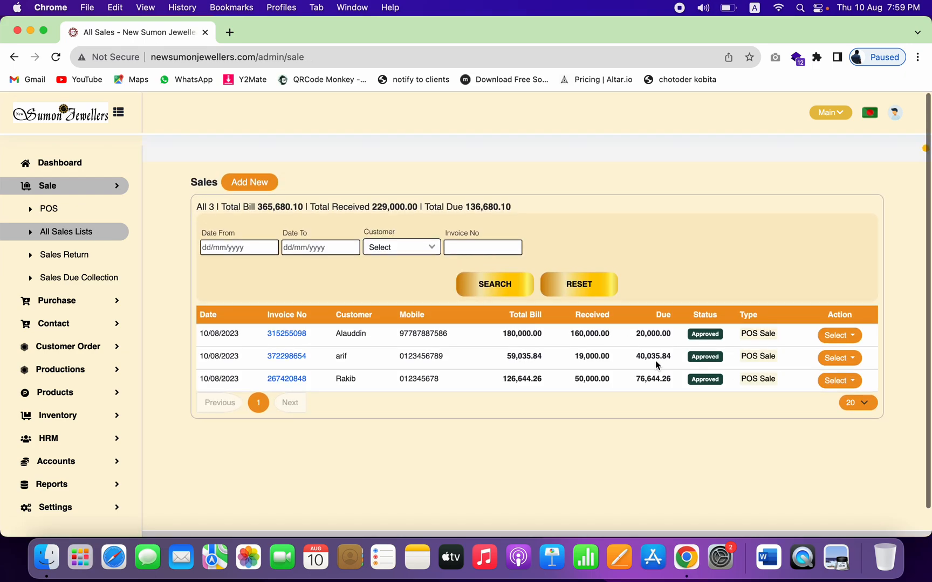
pyautogui.click(80, 258)
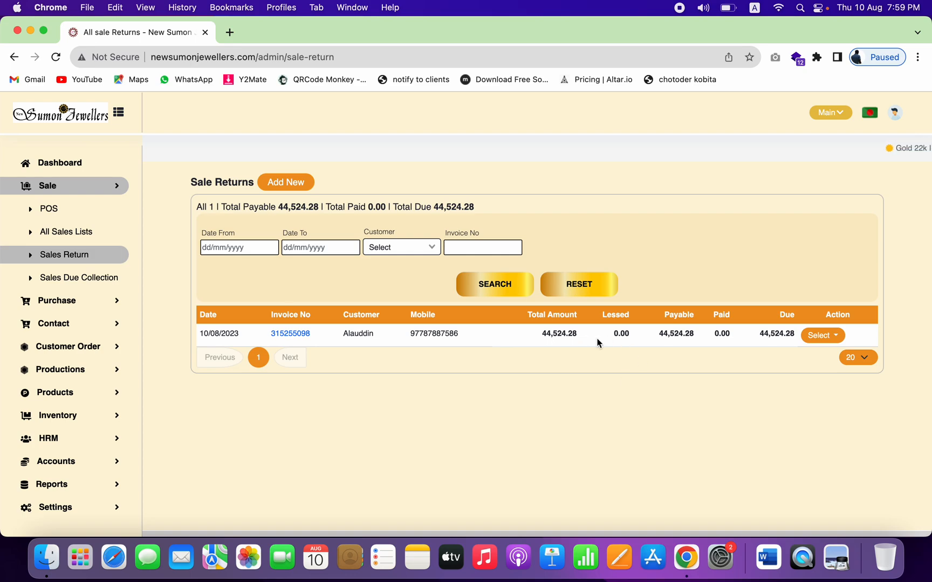
pyautogui.doubleClick(557, 333)
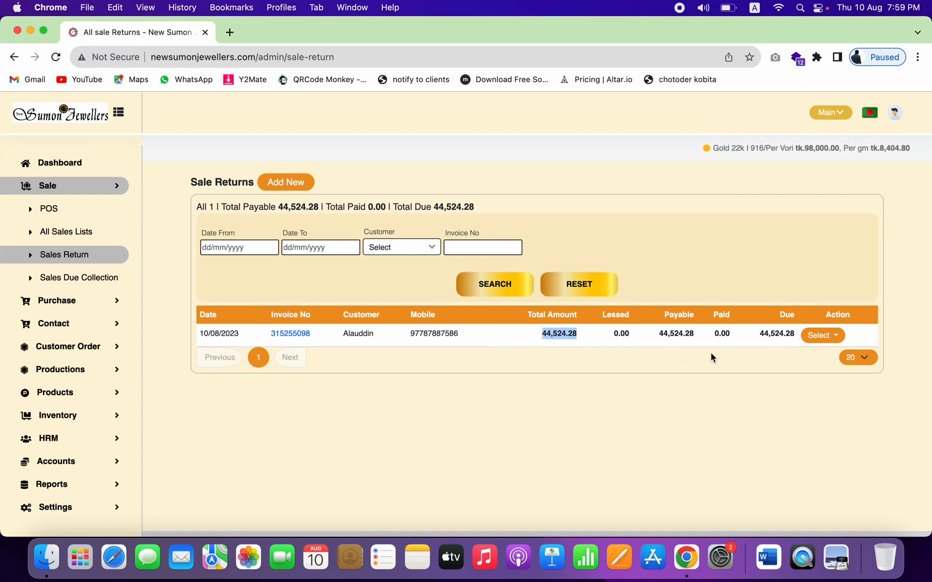
pyautogui.doubleClick(676, 333)
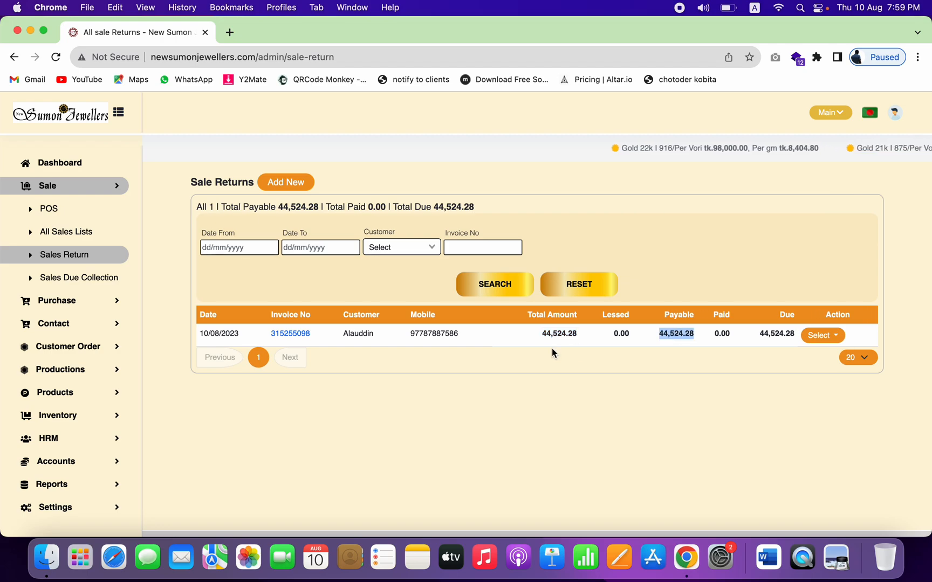
# Step: Reopen the returned sale's invoice and review it from top to bottom
pyautogui.click(301, 337)
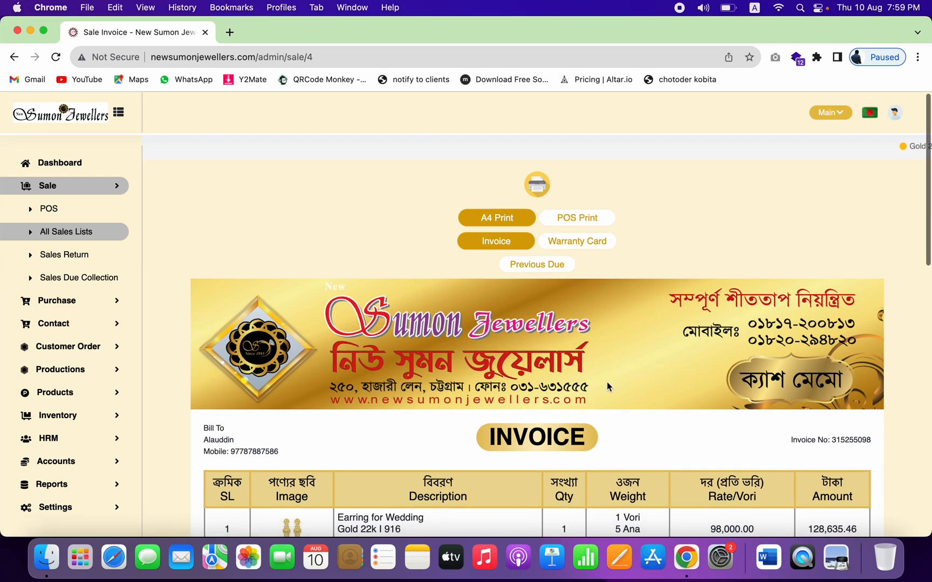
pyautogui.scroll(-5, 607, 381)
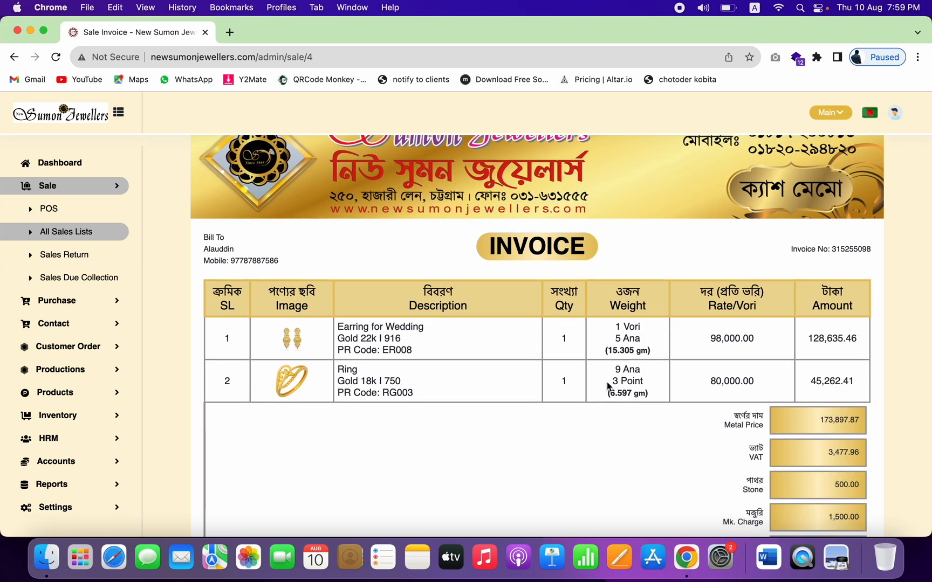
pyautogui.scroll(-1, 607, 381)
pyautogui.scroll(-3, 607, 381)
pyautogui.scroll(-1, 651, 368)
pyautogui.scroll(-4, 651, 368)
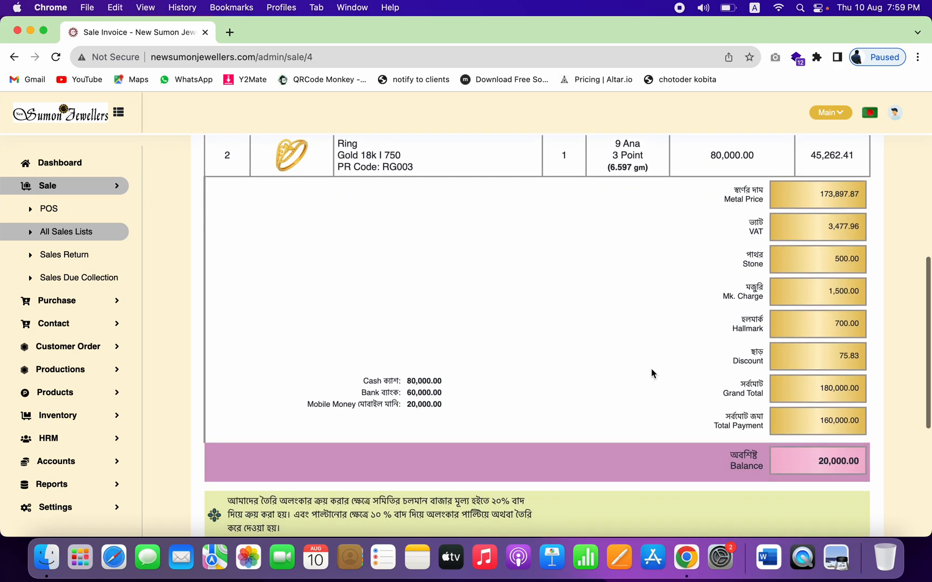
pyautogui.scroll(5, 651, 369)
# Step: Pass through All Sales Lists and Sale Returns to reach the Sale Due Collections list
pyautogui.click(85, 237)
pyautogui.click(71, 261)
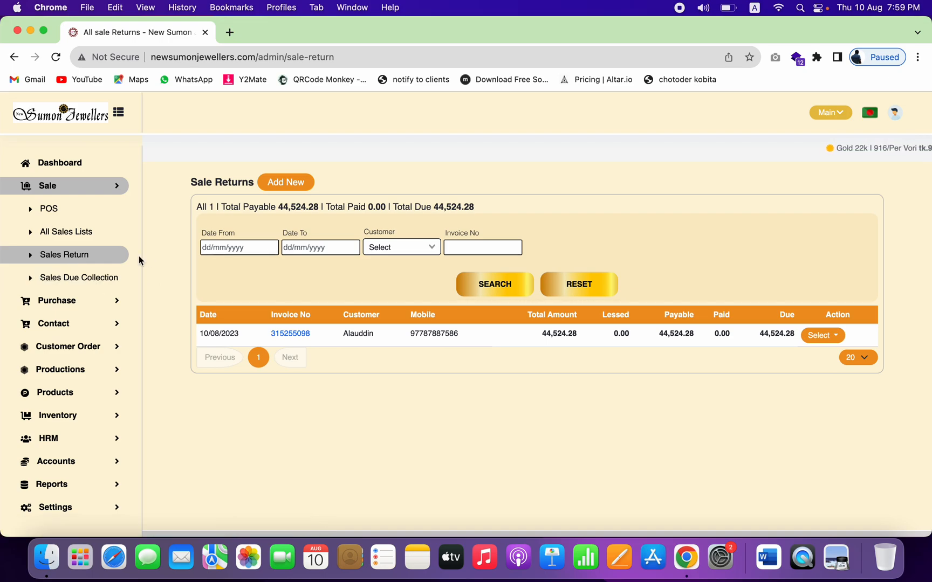
pyautogui.click(104, 282)
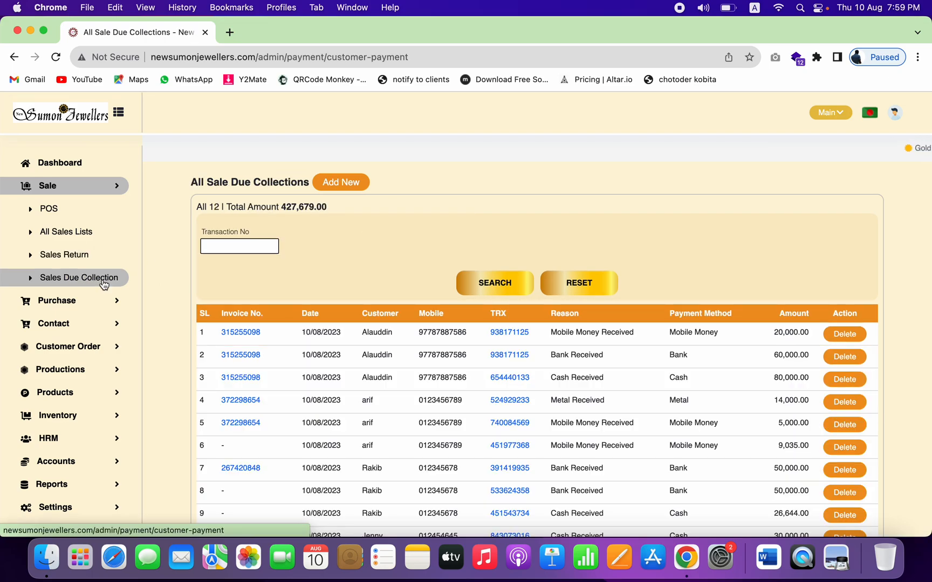
# Step: Open a blank POS sale form, leaving the customer unselected
pyautogui.click(73, 213)
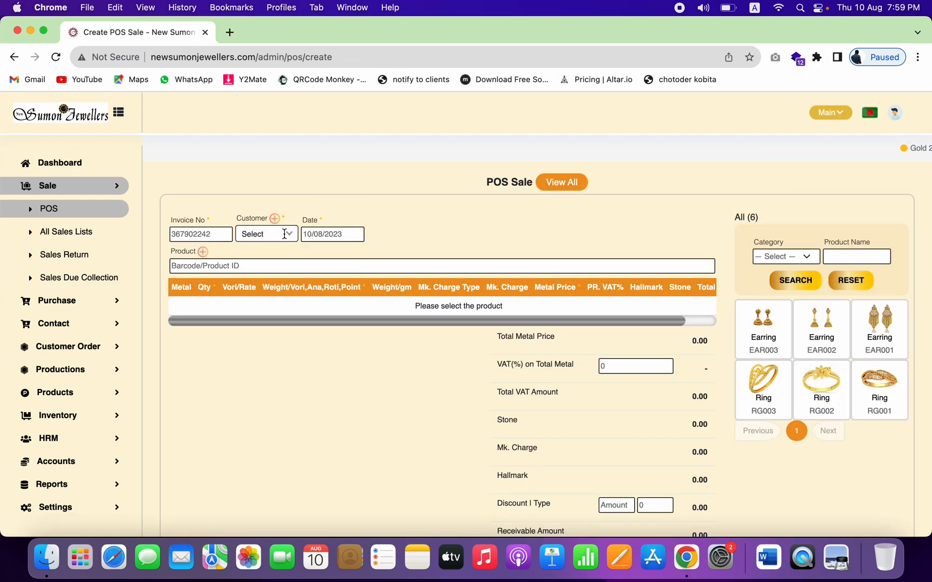
pyautogui.click(284, 234)
pyautogui.click(469, 227)
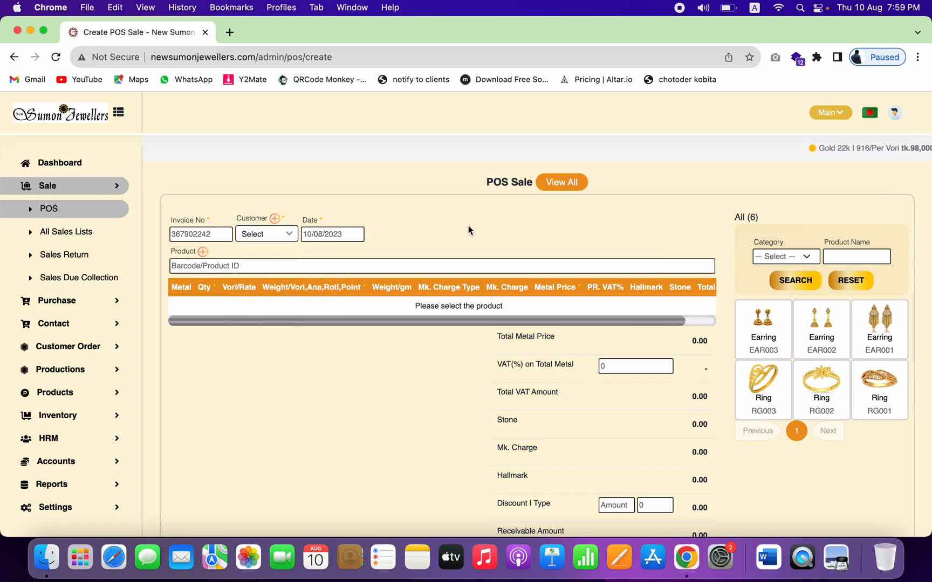